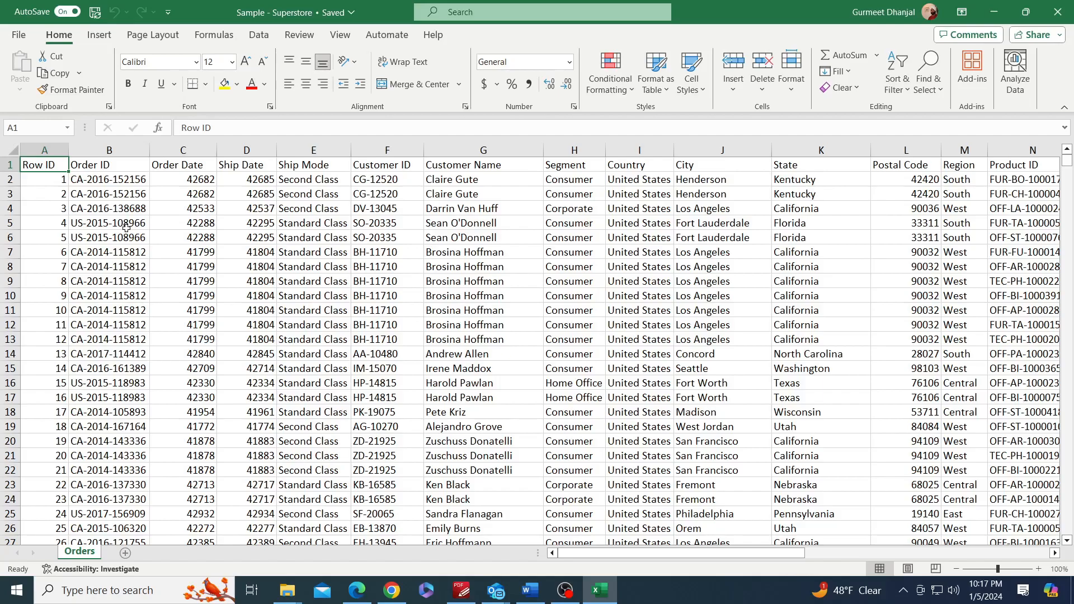
- Convert the whole order data range A1:U9995 into a table with headers
key(ctrl+a)
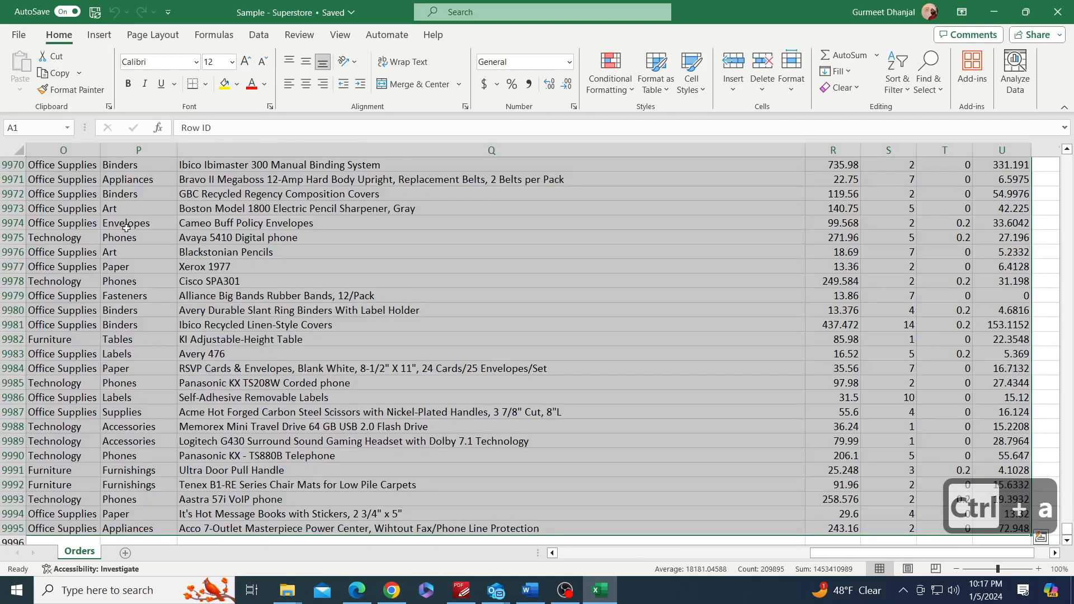
click(100, 39)
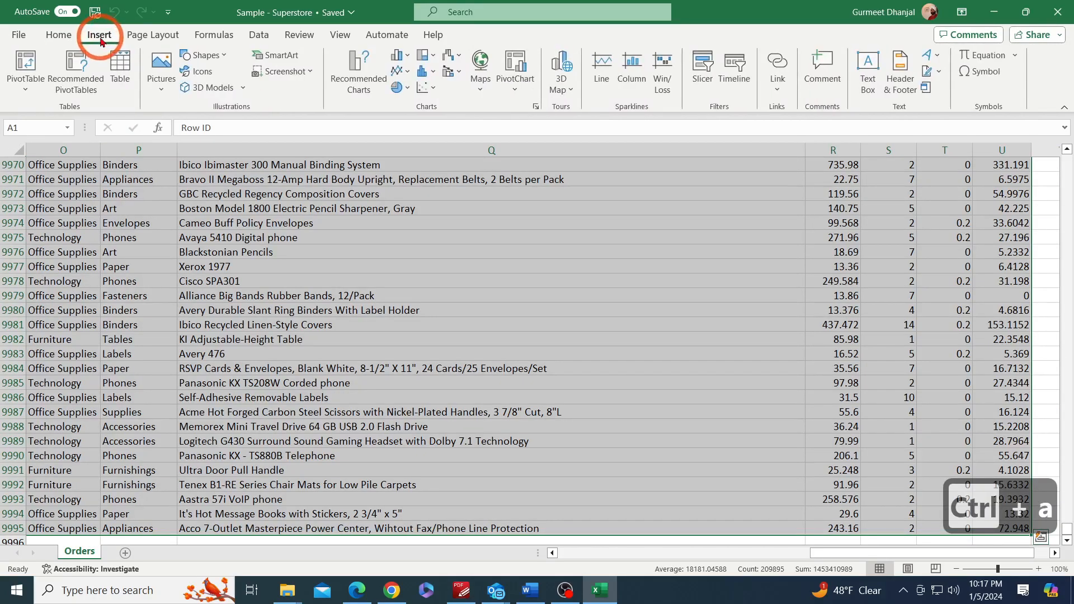
click(122, 69)
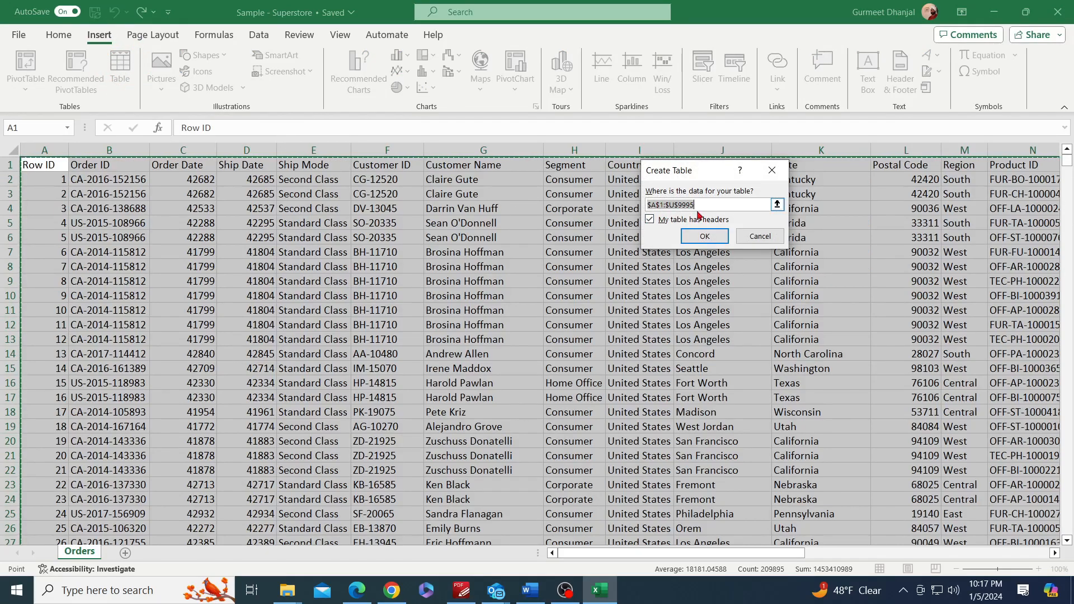
click(704, 237)
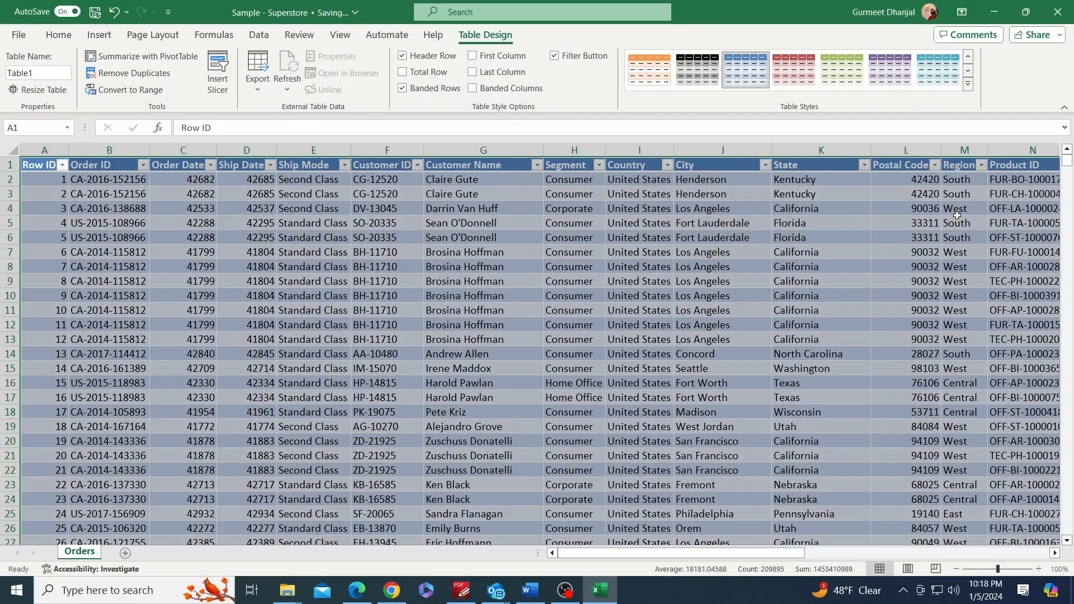
- Name the new table Orders
click(49, 72)
key(shift+Home)
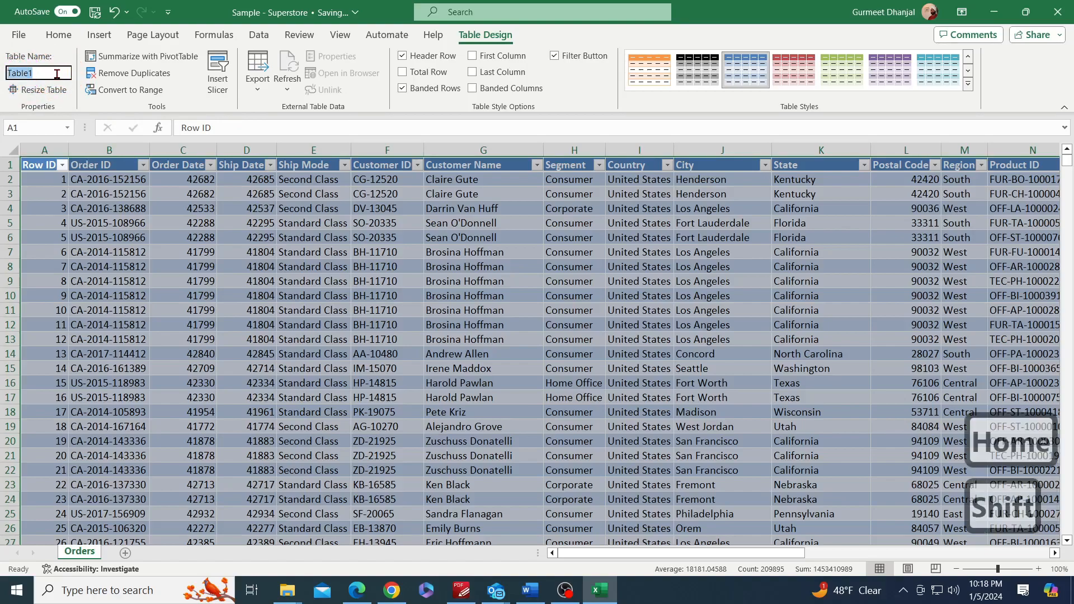
text(Orders)
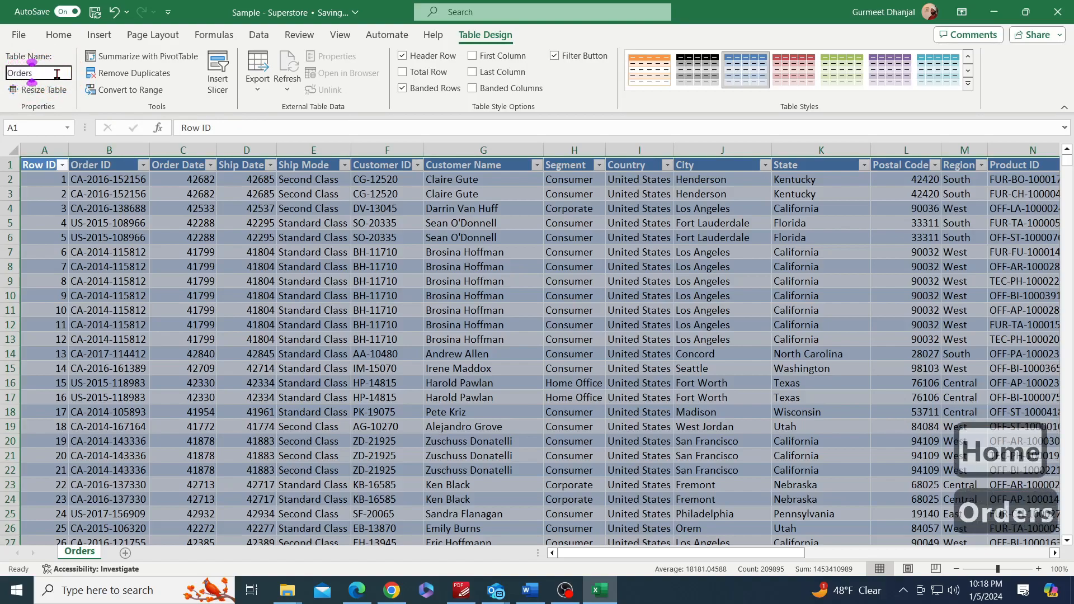
key(Return)
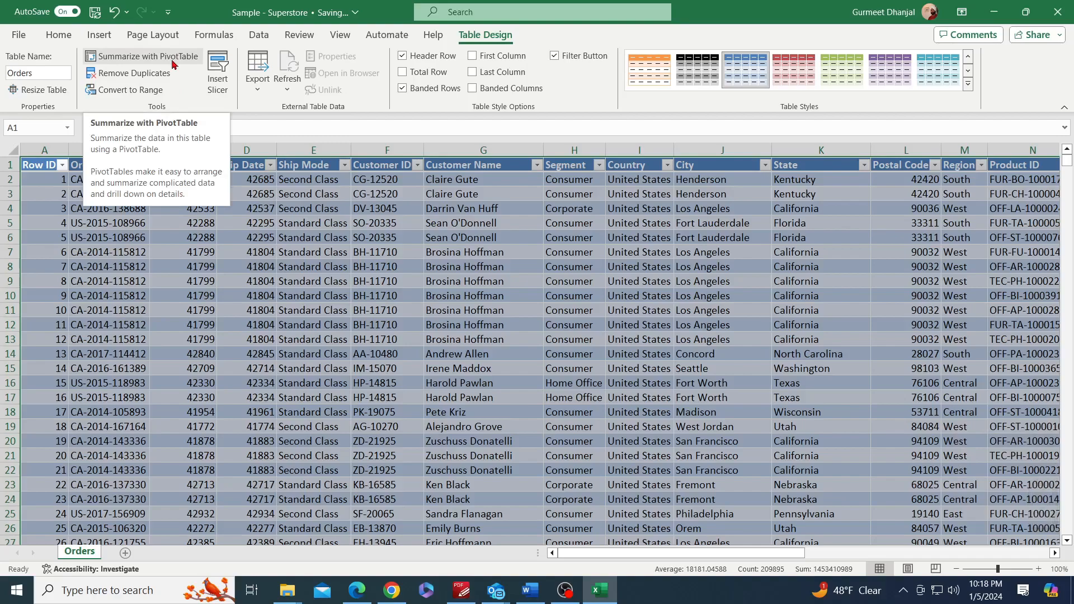
- Create a PivotTable from the Orders table on a new worksheet and show its fields and areas sections stacked
click(107, 40)
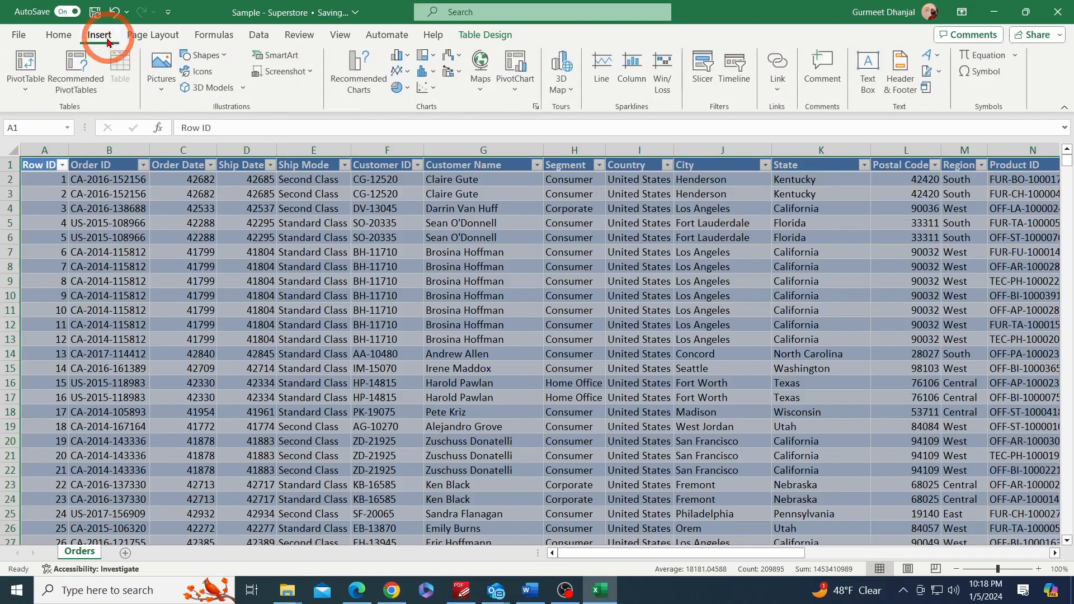
click(24, 77)
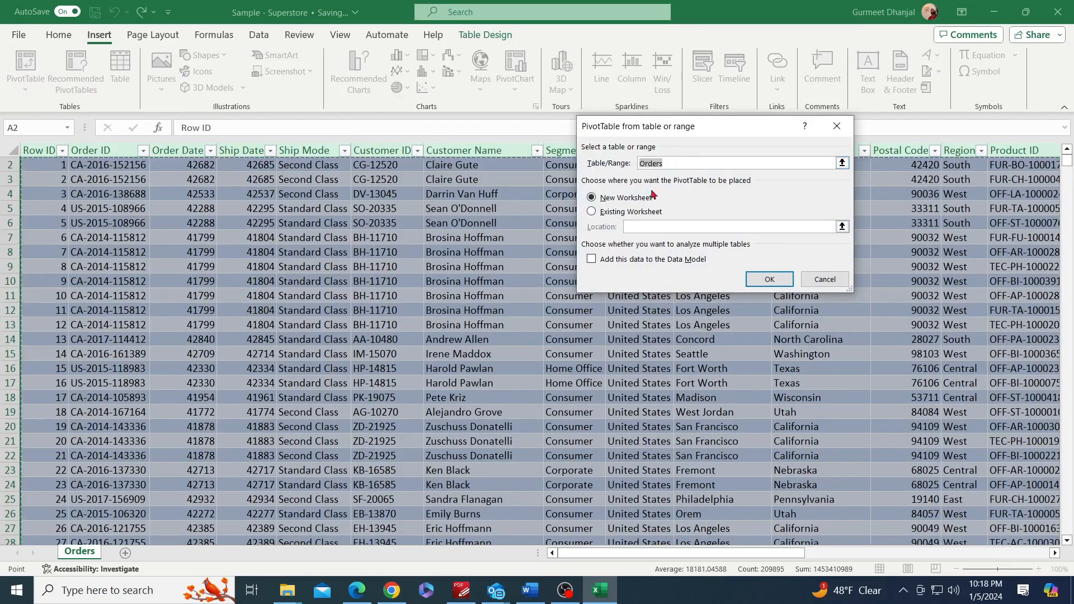
click(772, 282)
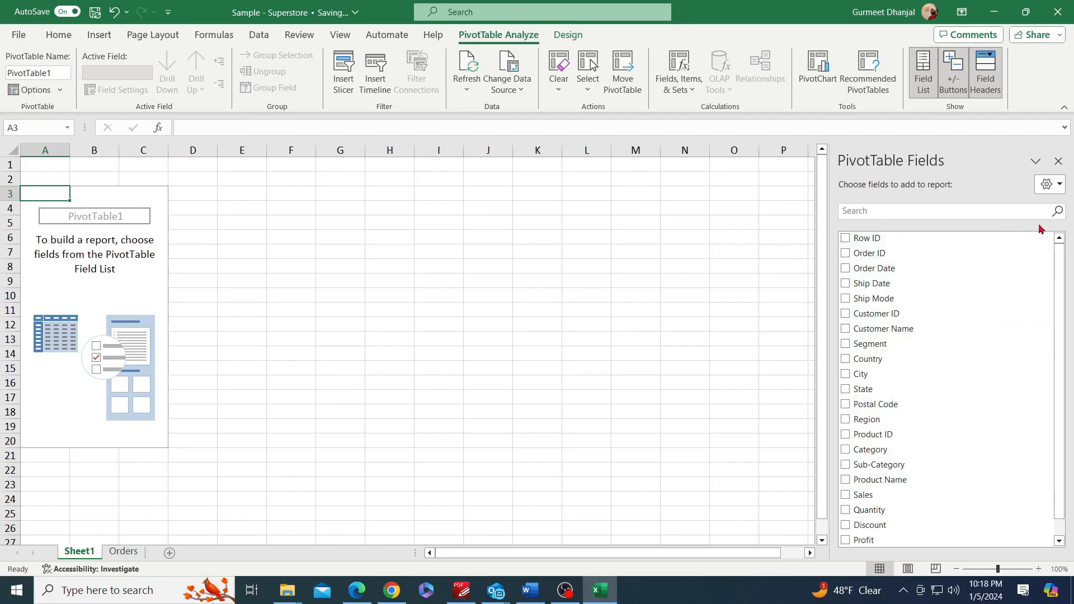
click(1060, 185)
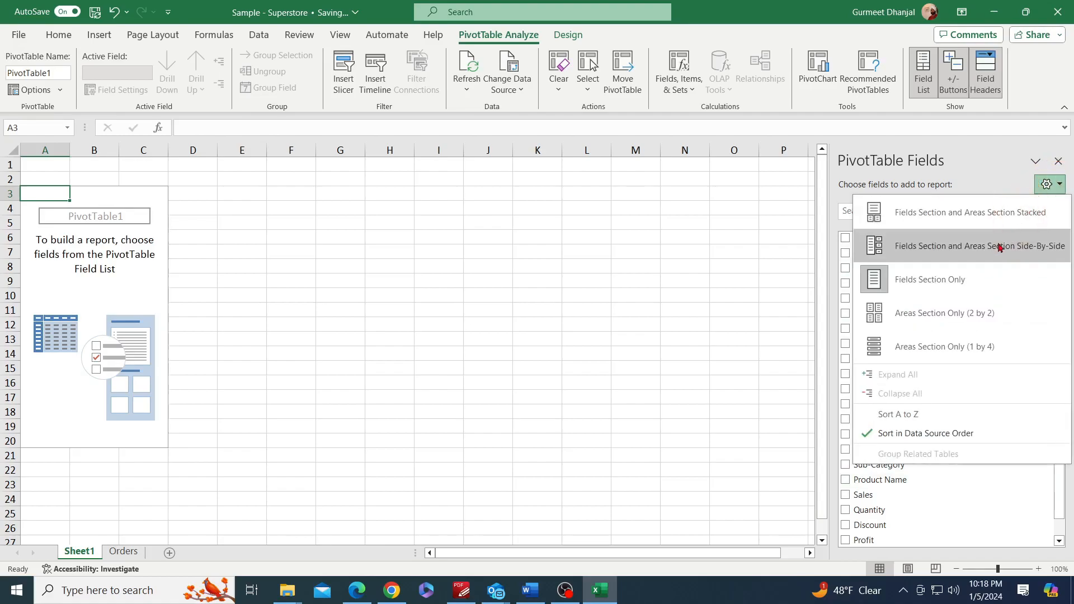
click(956, 215)
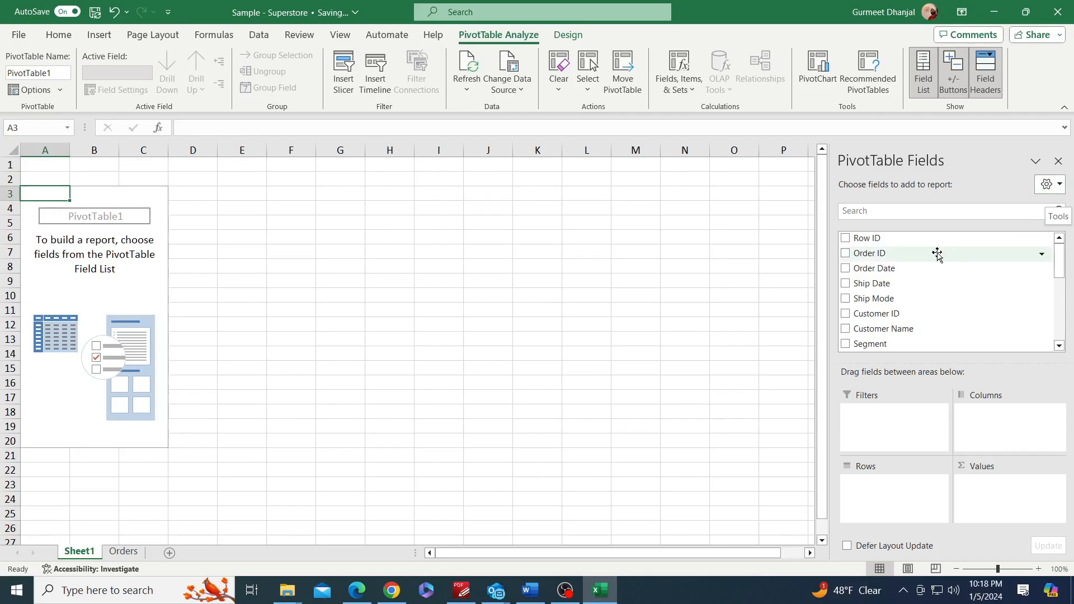
- Build the PivotTable with Region as rows and the sum of Sales as values
scroll(935, 280, down, 3)
scroll(934, 280, down, 3)
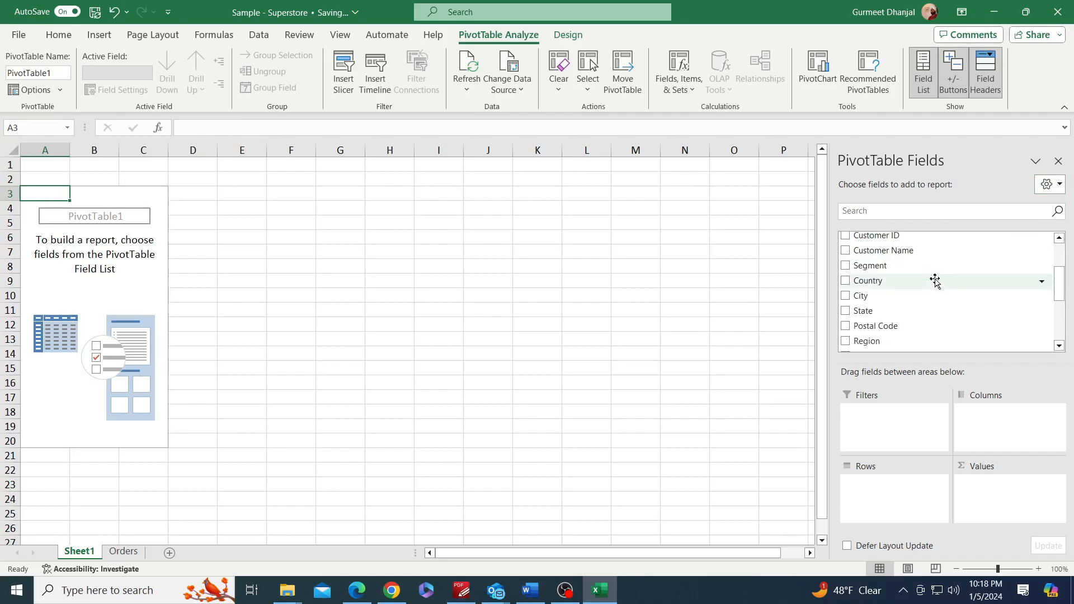
drag(900, 292, 908, 485)
scroll(919, 317, down, 3)
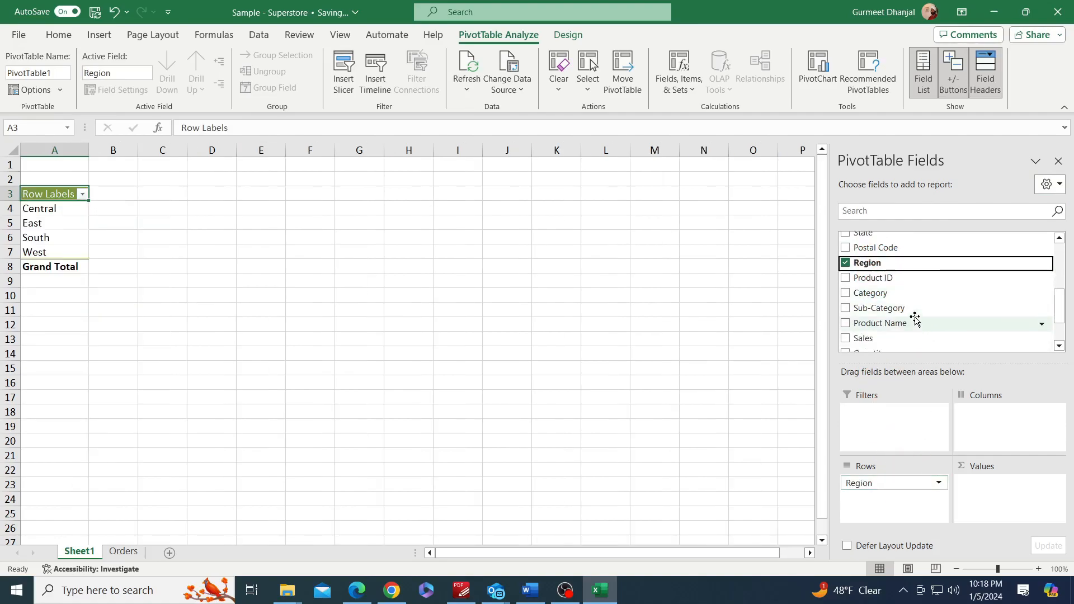
click(905, 320)
drag(905, 319, 1012, 490)
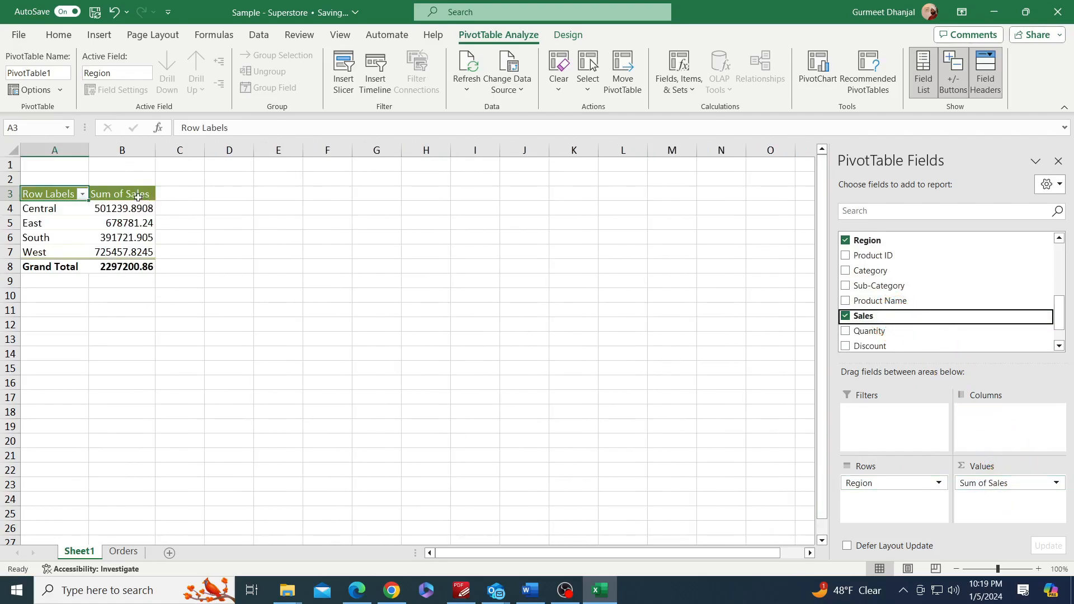
- Format the whole Sum of Sales column as currency with two decimals
click(134, 224)
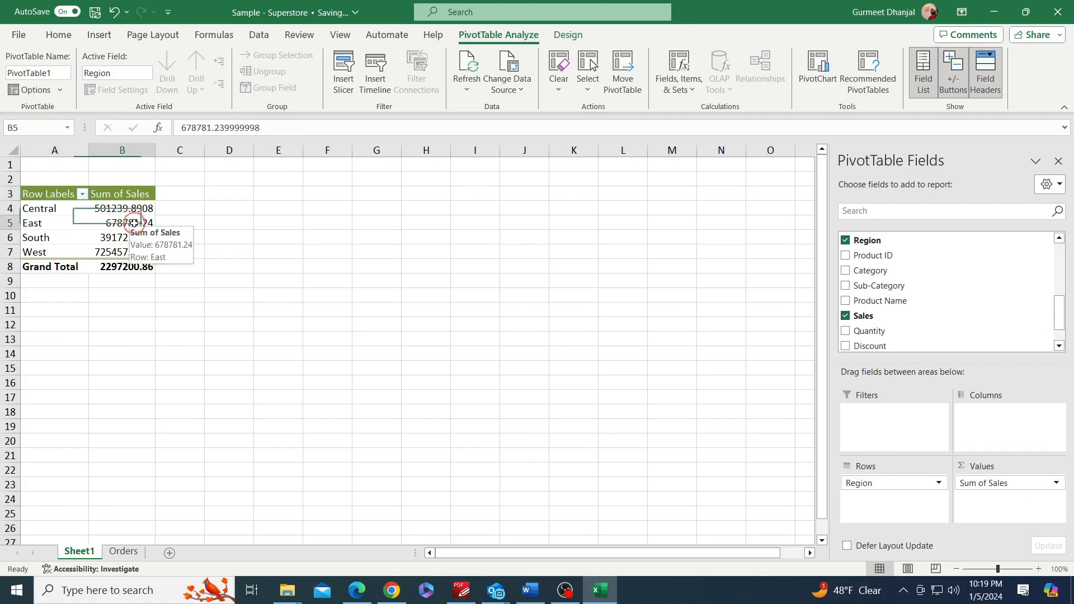
key(ctrl+space)
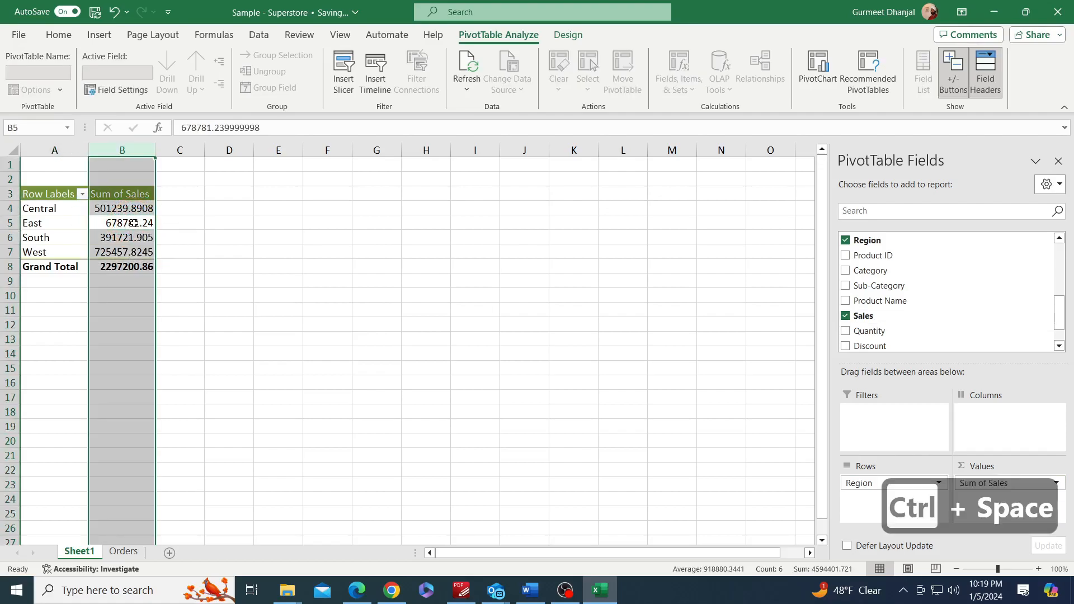
key(shift)
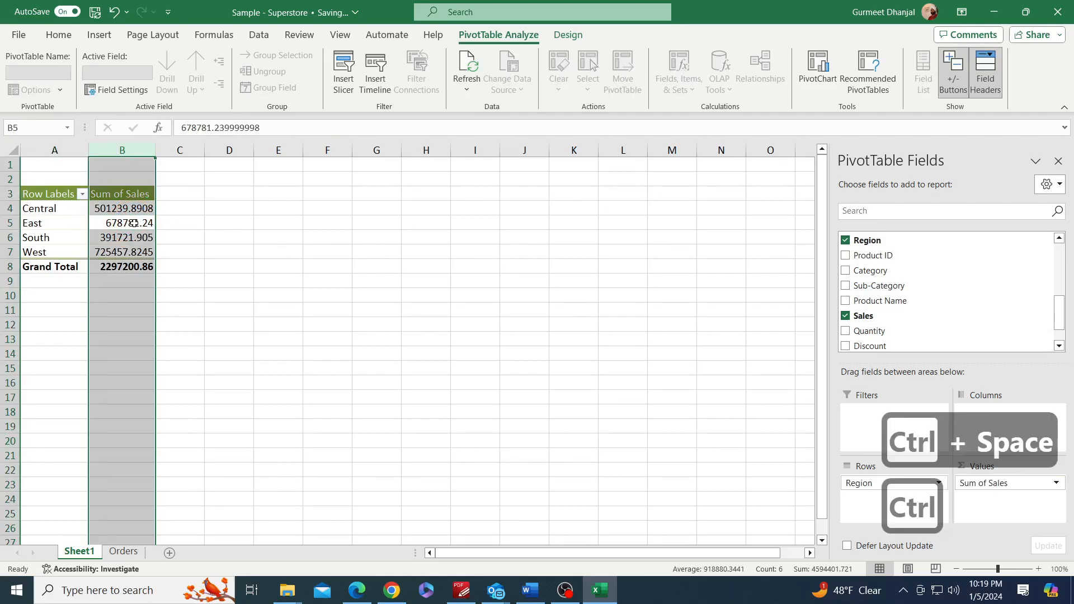
key(ctrl+shift+4)
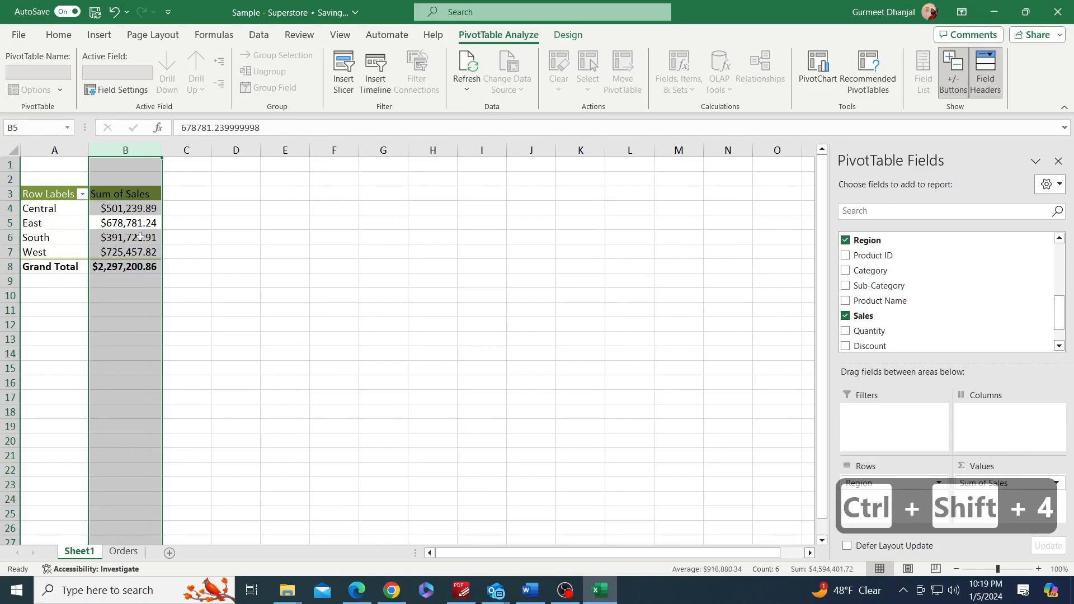
- Rename the Sum of Sales header in B3 as Total Sales
click(140, 238)
click(155, 193)
click(284, 134)
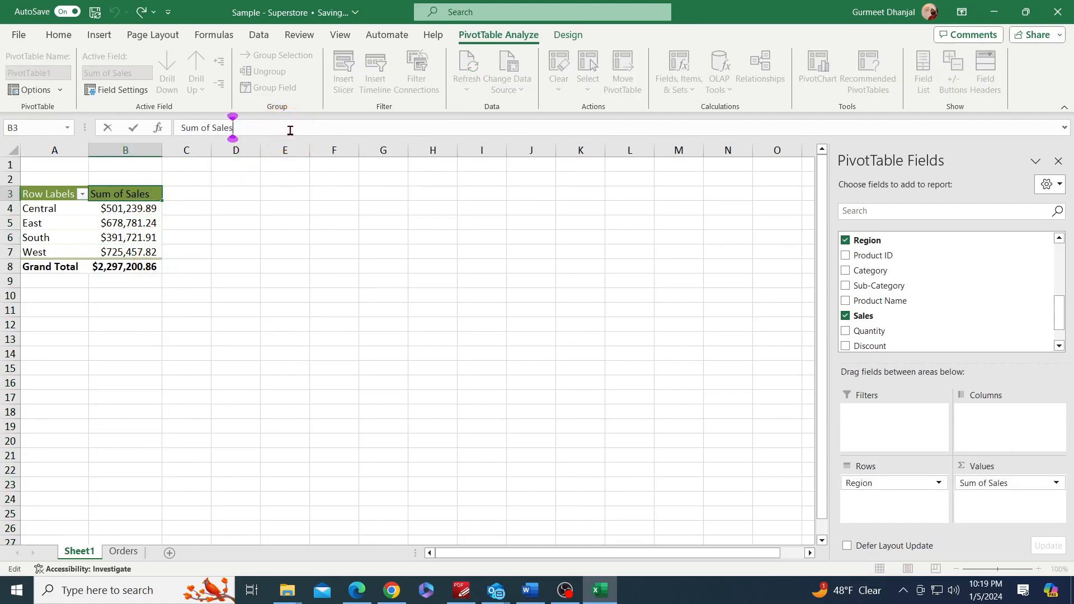
key(ctrl+Left)
key(shift+Home)
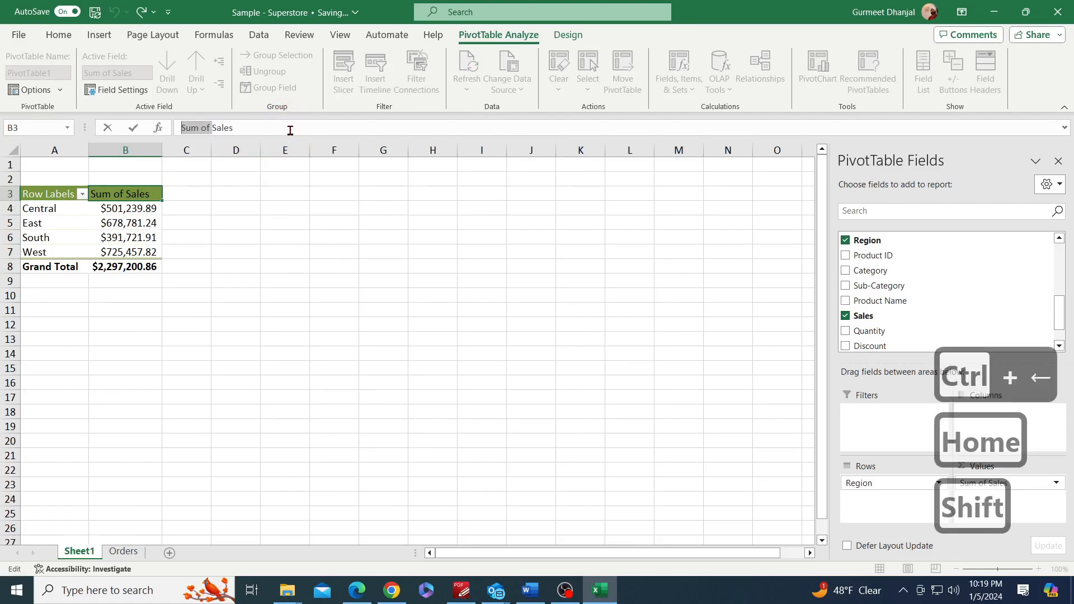
text(Total)
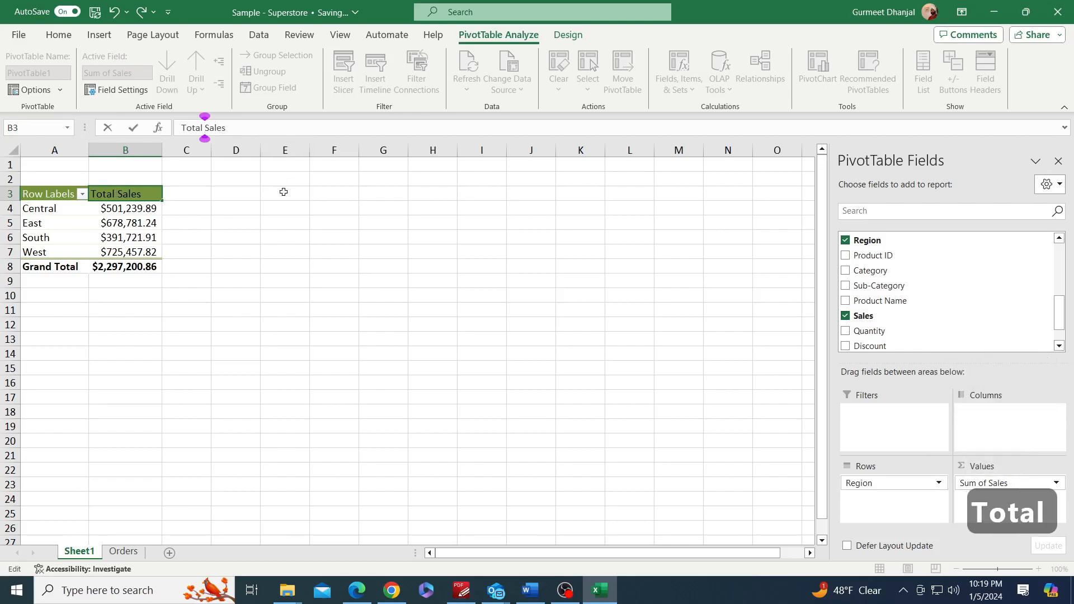
click(103, 227)
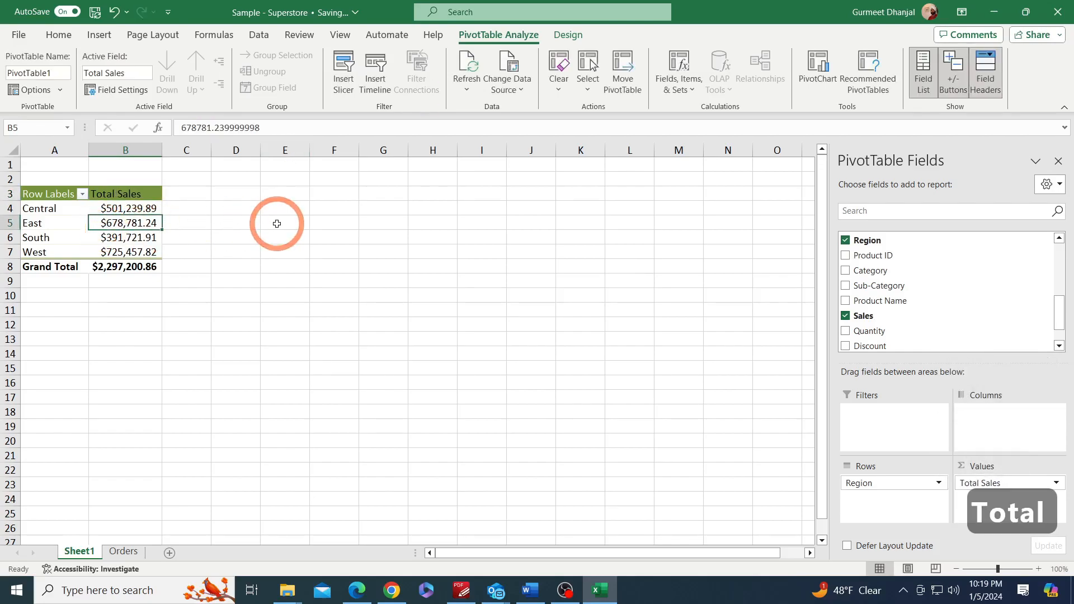
- Apply the turquoise style from the second row of the Medium group to the PivotTable
key(alt)
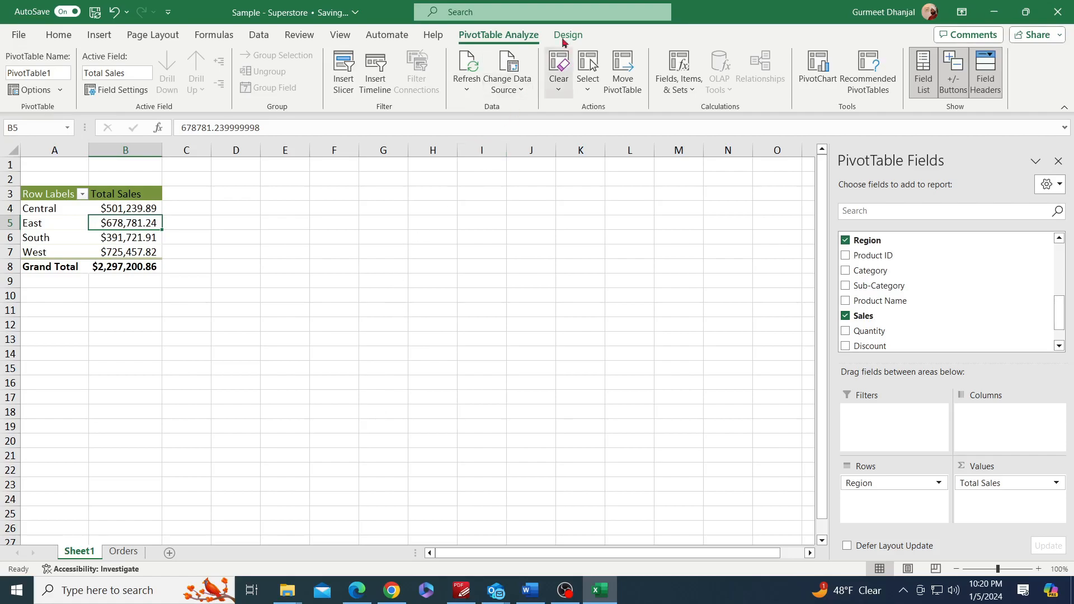
click(582, 36)
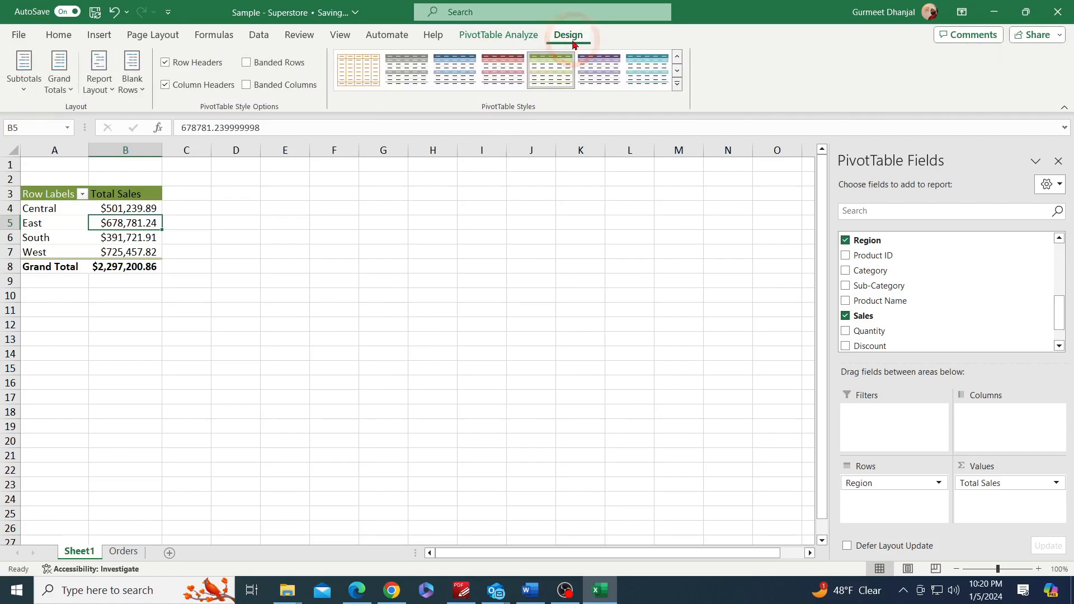
click(677, 83)
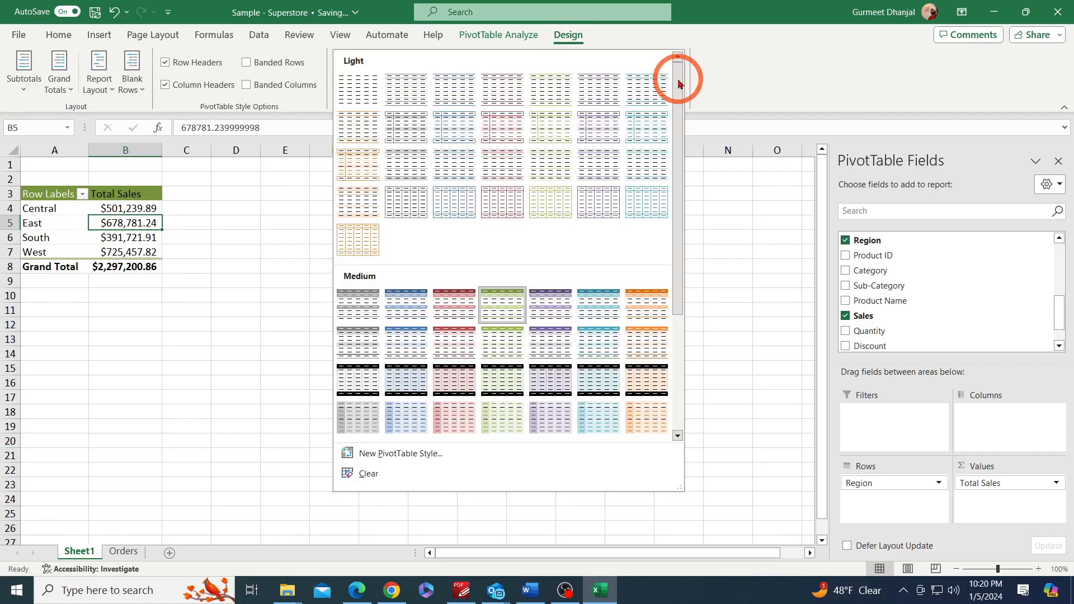
click(597, 350)
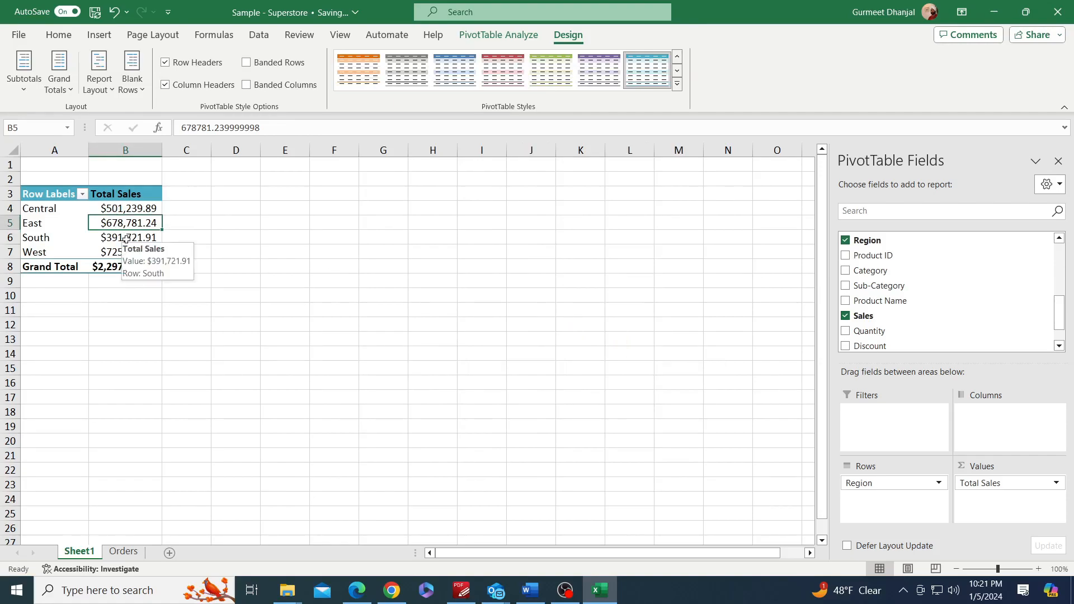
- Add Sales to the PivotTable values a second time and rename its header in C3 as Sales %age
drag(905, 319, 1012, 501)
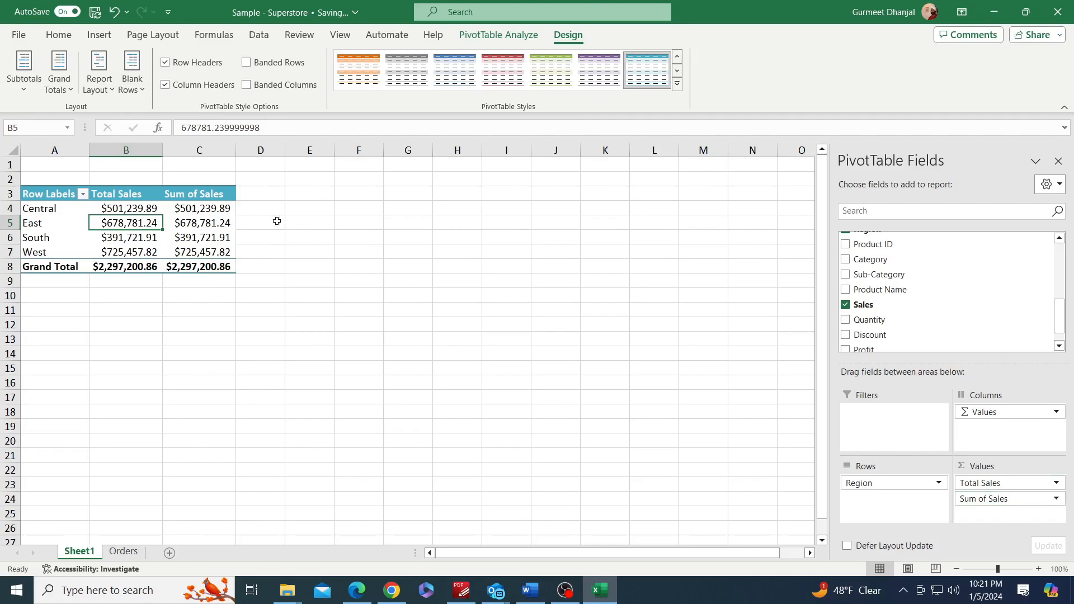
click(178, 196)
click(299, 125)
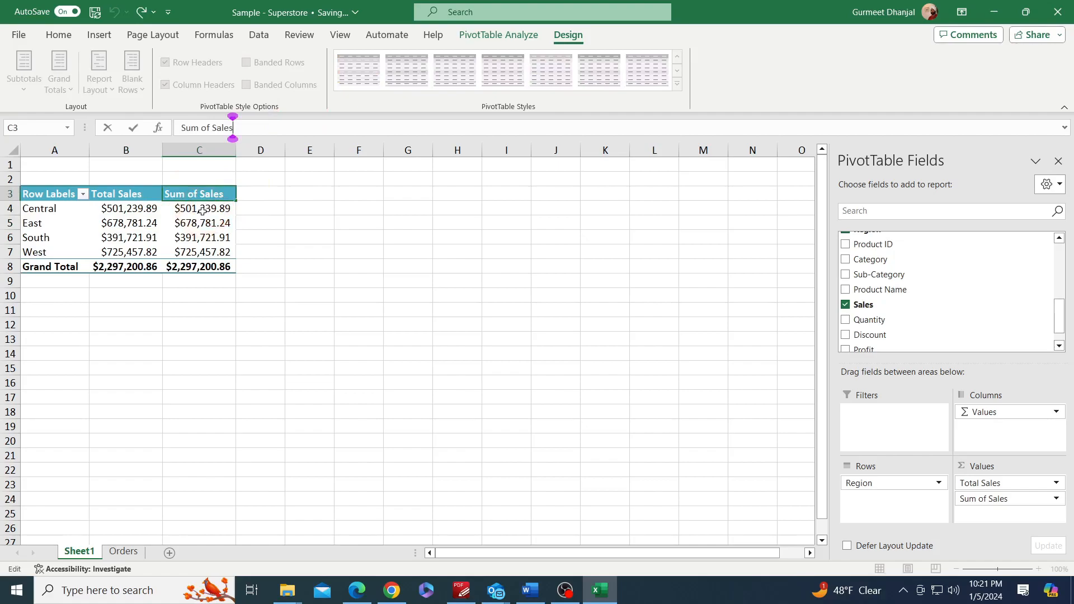
text(%age)
key(Left)
key(Left)
key(Left)
key(Left)
key(Left)
key(Left)
key(Left)
key(Left)
key(Left)
key(BackSpace)
key(BackSpace)
key(BackSpace)
key(BackSpace)
key(BackSpace)
key(BackSpace)
key(BackSpace)
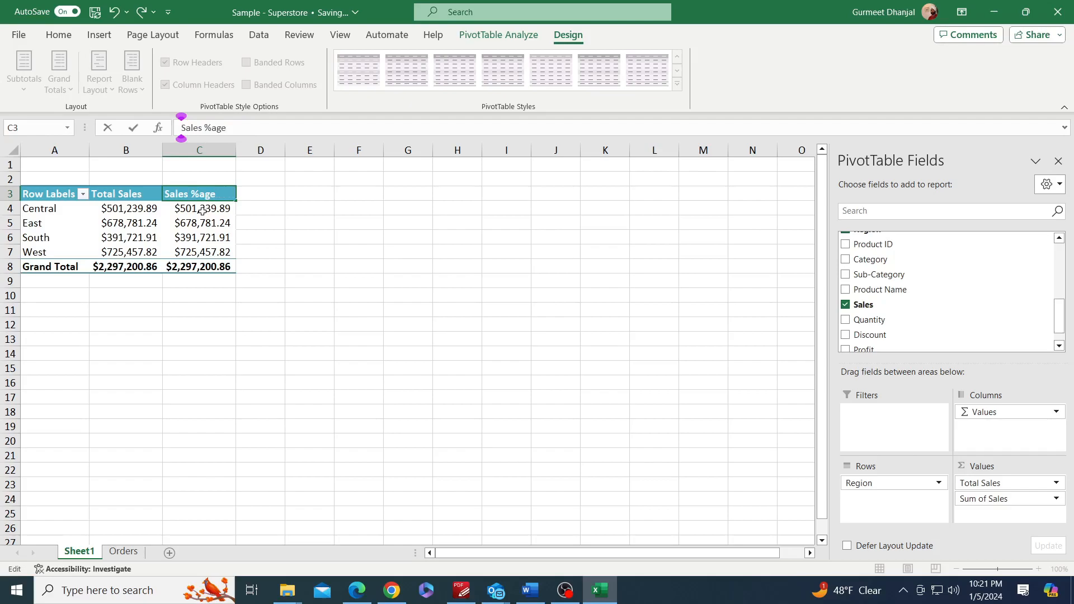
- Show the Sales %age values as % of Grand Total
right_click(206, 221)
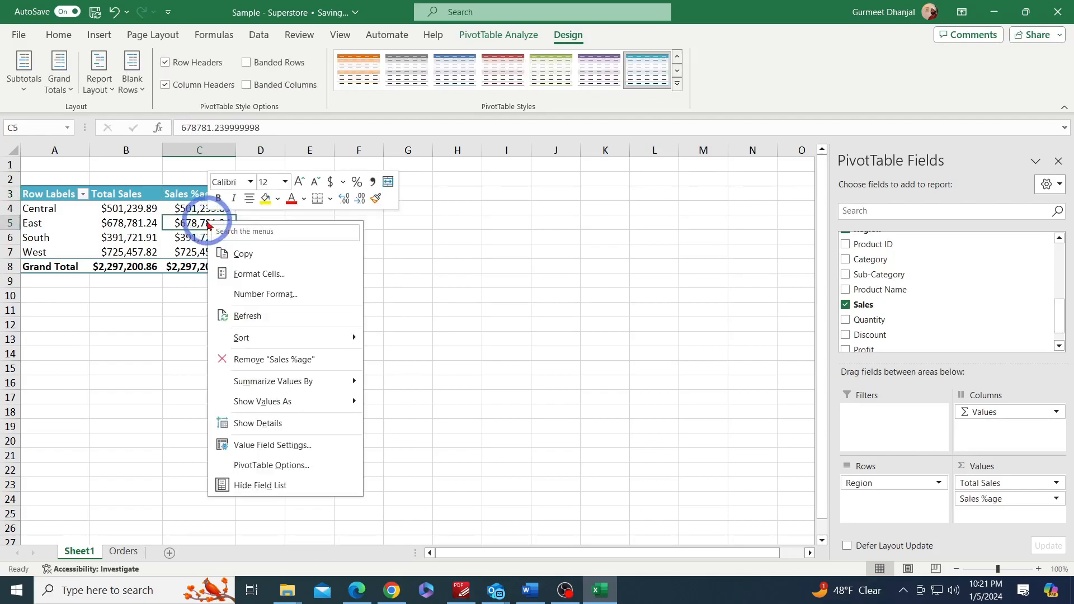
mouse_move(310, 383)
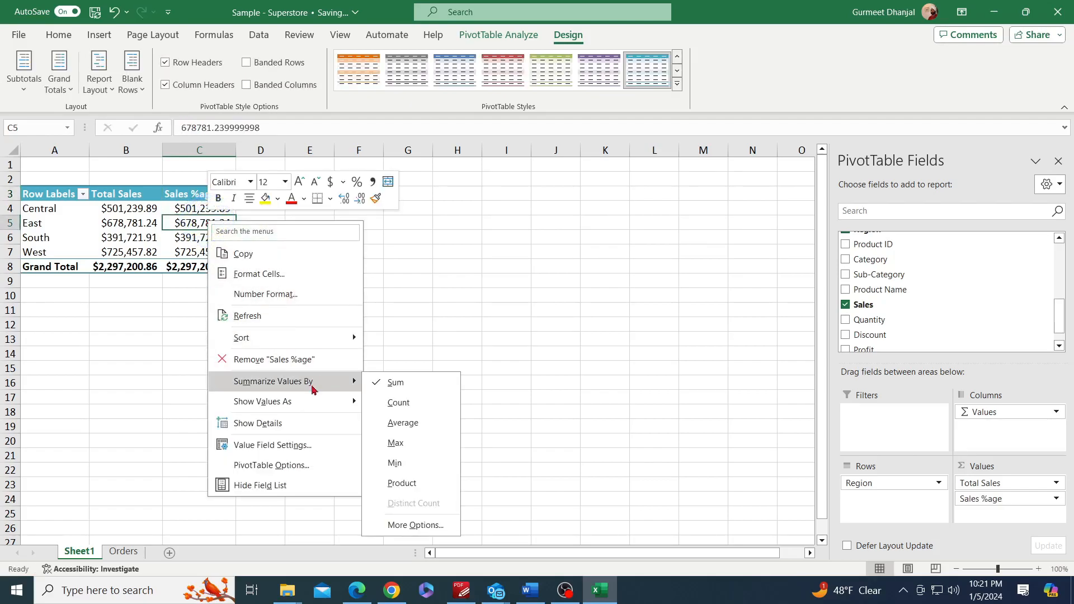
mouse_move(312, 402)
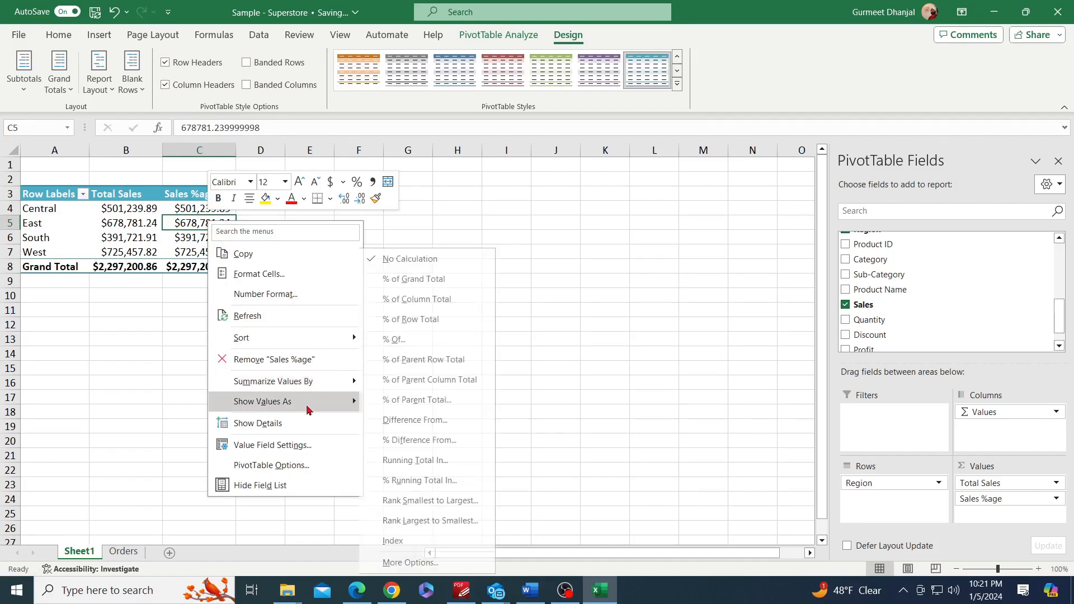
click(465, 279)
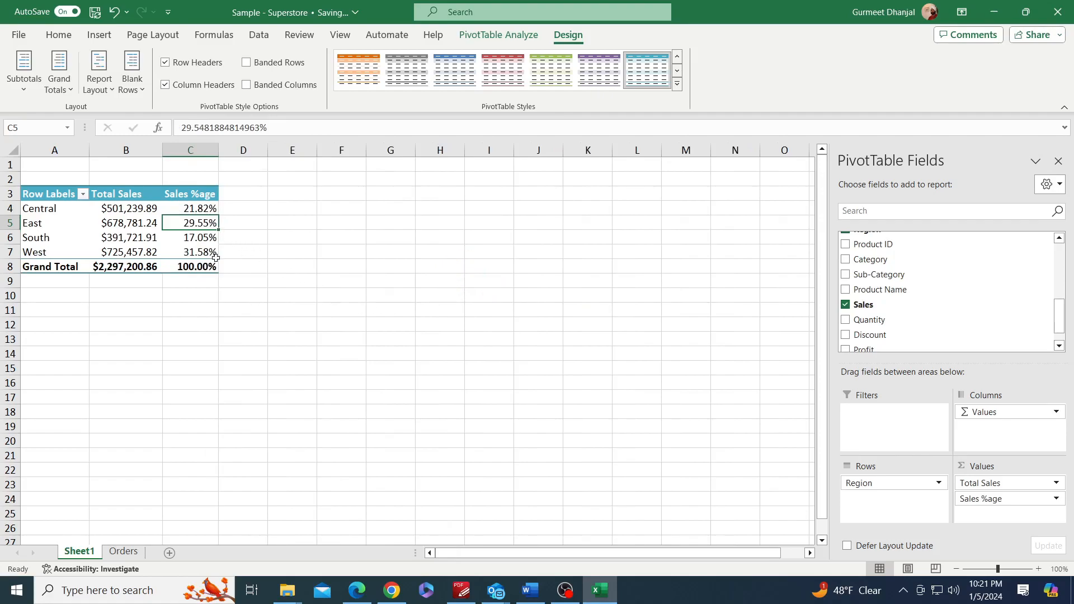
- Sort the PivotTable regions by Sales %age from largest to smallest
right_click(204, 228)
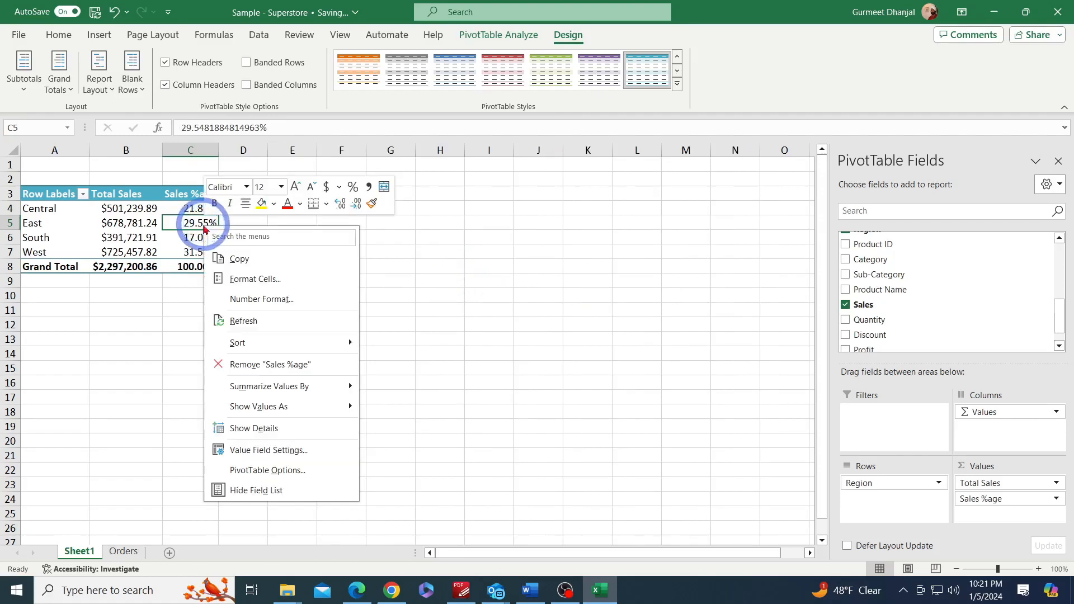
click(283, 342)
click(442, 363)
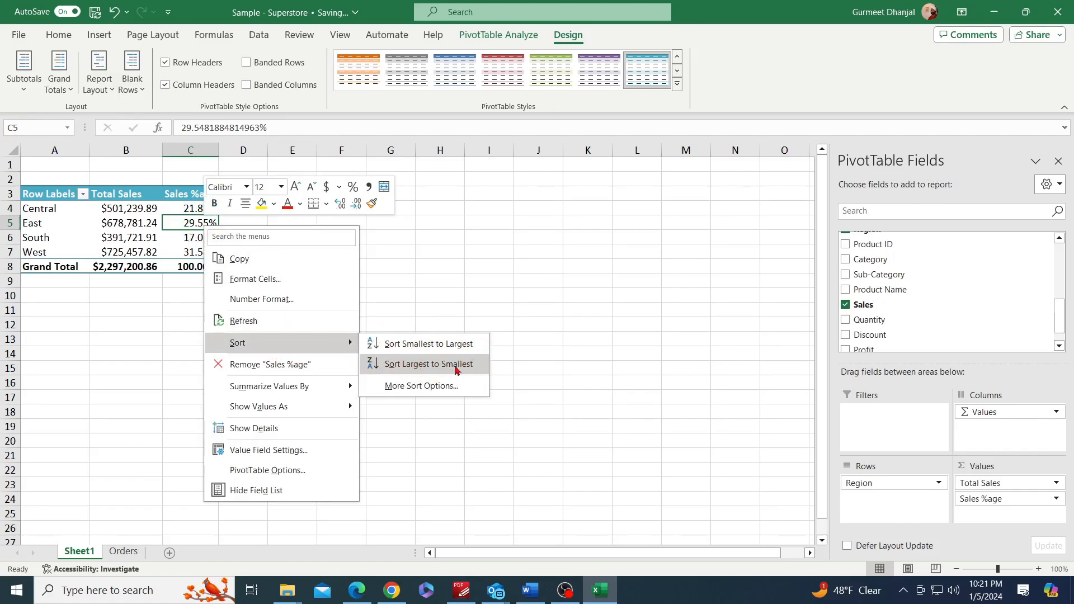
click(455, 365)
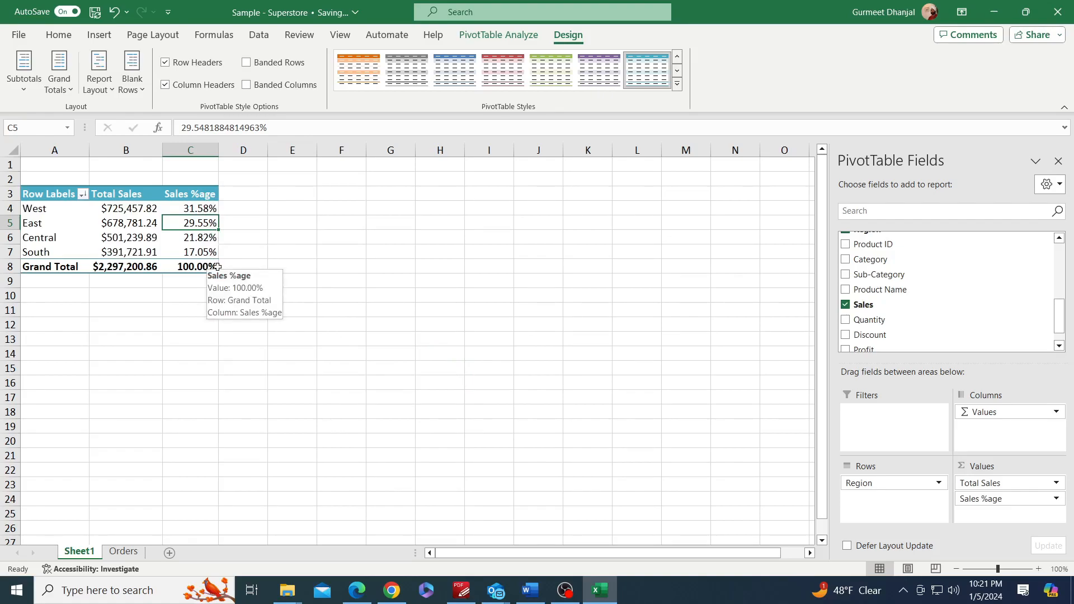
- Insert a 3-D pie PivotChart from the PivotTable and move it beside the table, starting in row 1 around column G
key(ctrl+alt+u)
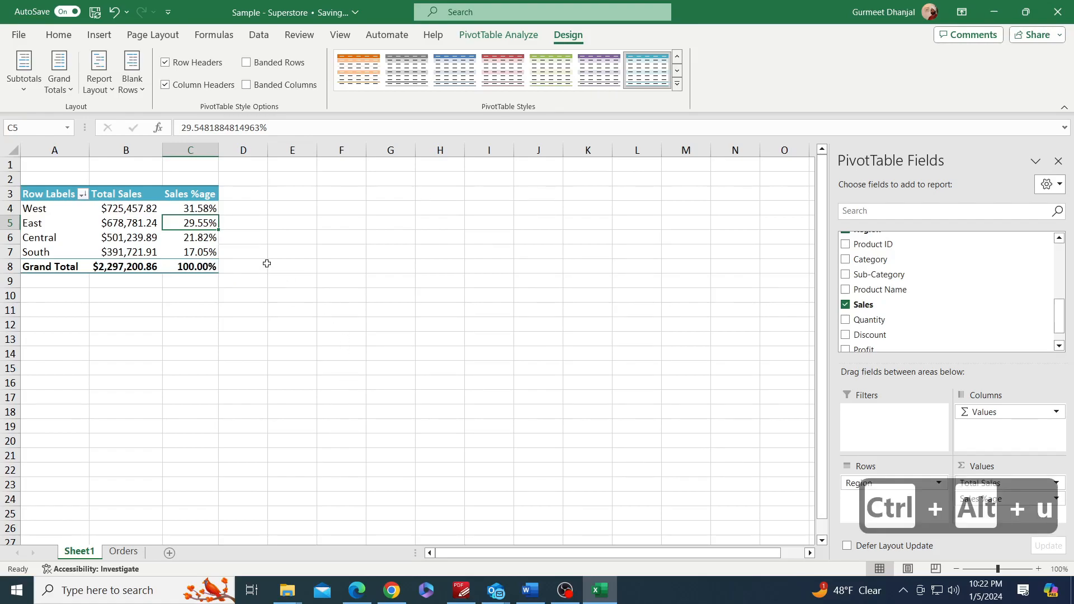
click(498, 35)
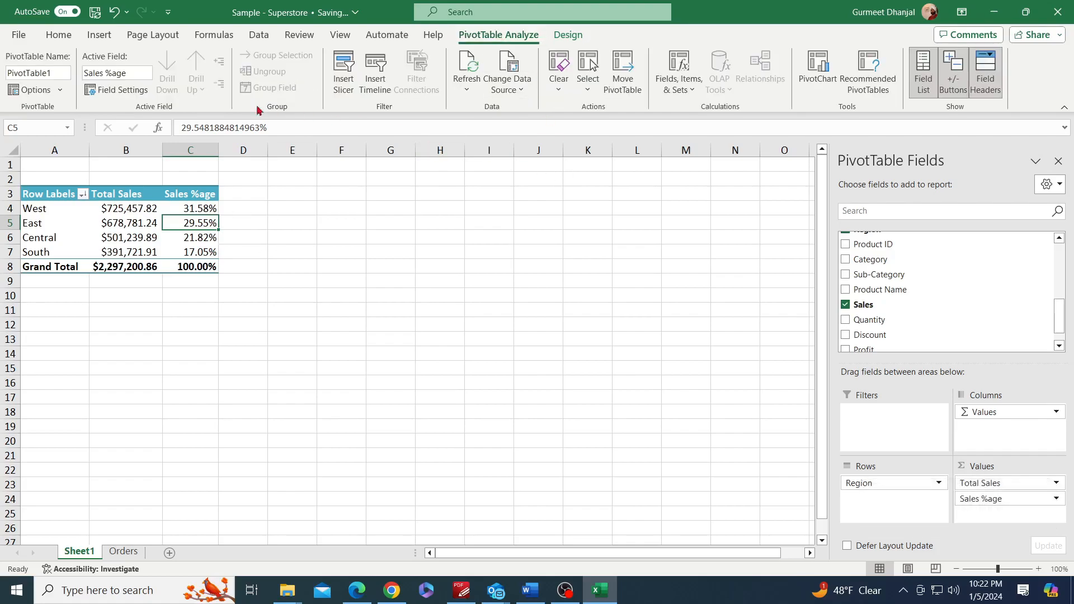
click(99, 36)
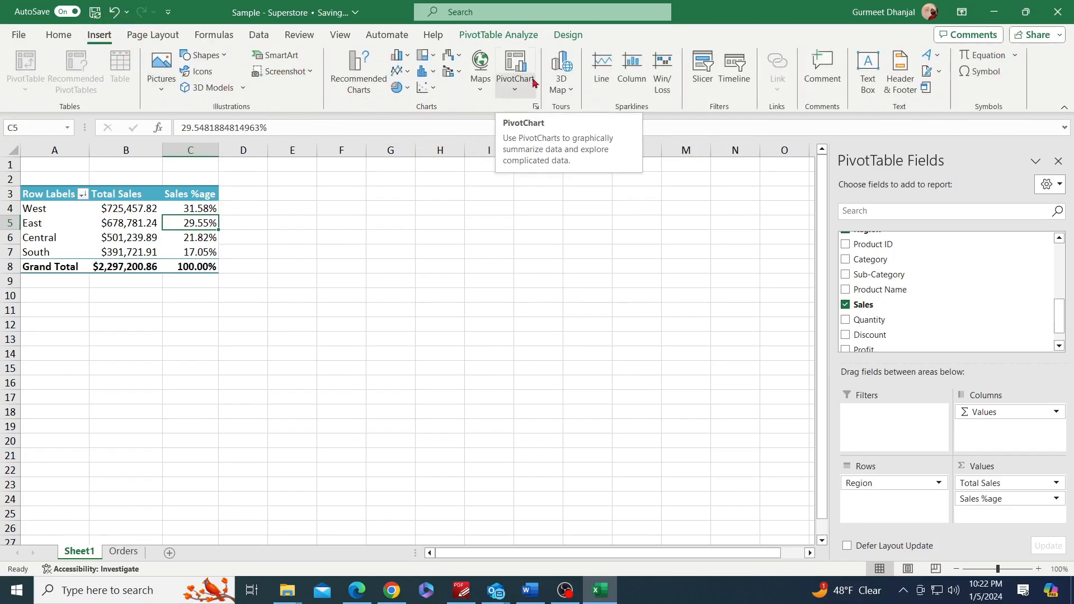
click(400, 88)
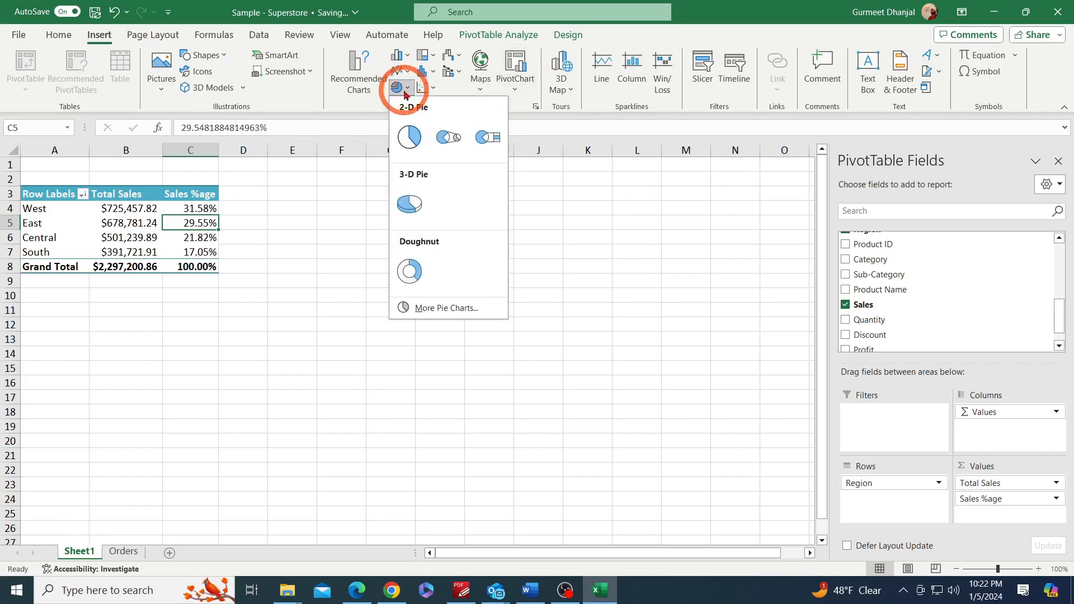
click(424, 206)
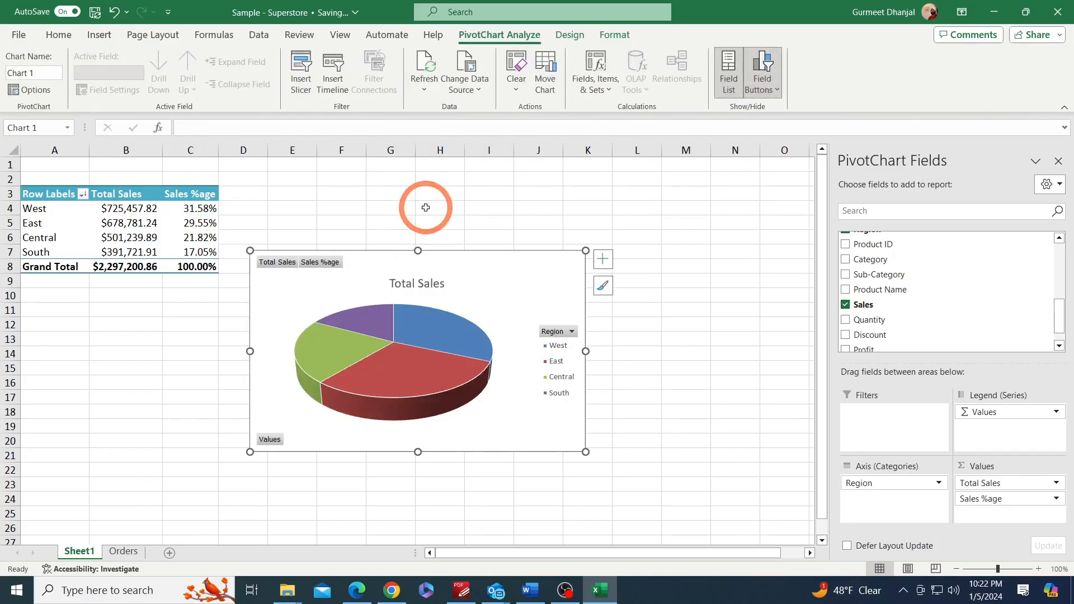
mouse_move(469, 252)
mouse_down()
mouse_move(417, 318)
mouse_move(461, 271)
mouse_move(509, 163)
mouse_move(580, 161)
mouse_up()
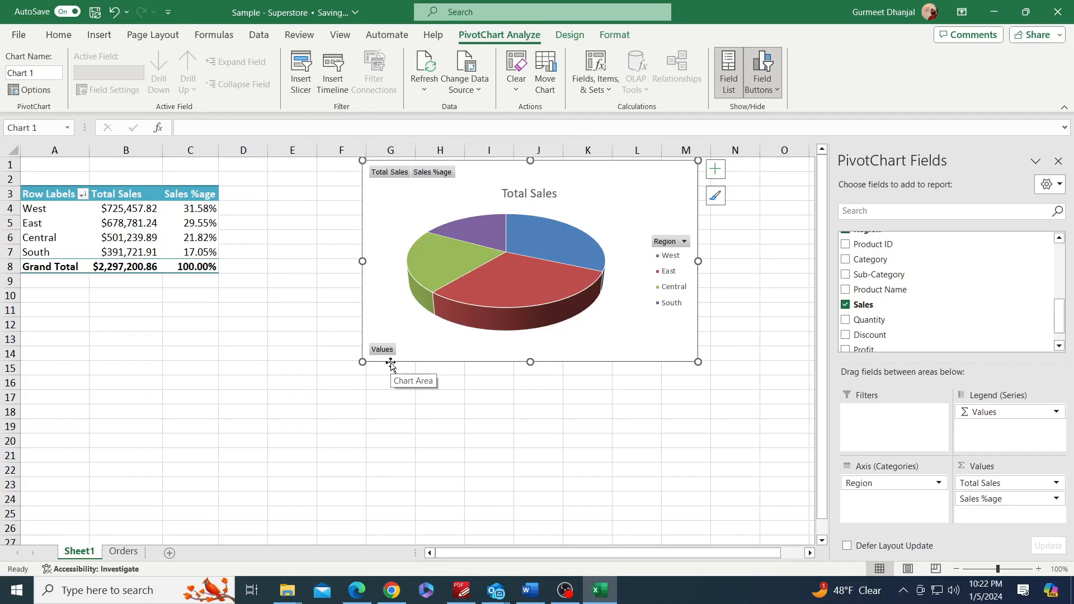
- Insert slicers for Category and Sub-Category and place them side by side below the PivotTable
key(ctrl)
key(alt)
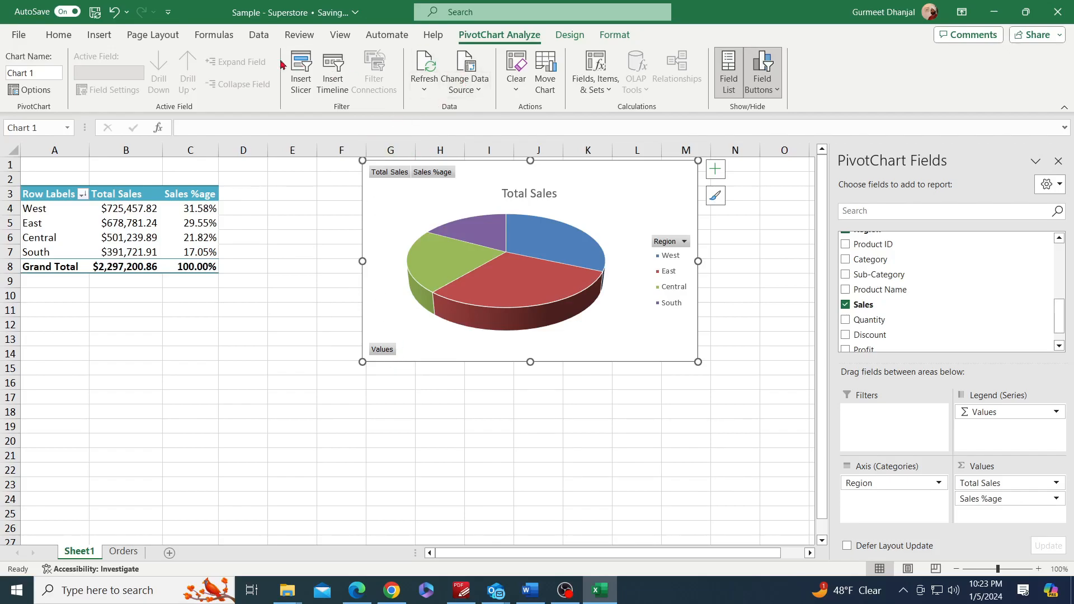
click(304, 93)
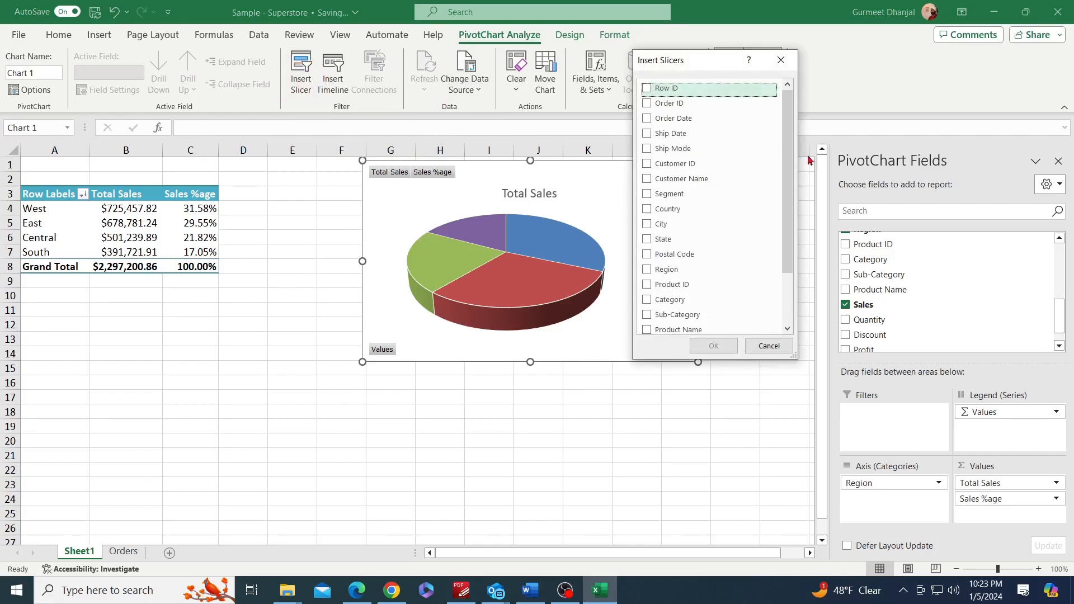
drag(791, 157, 789, 210)
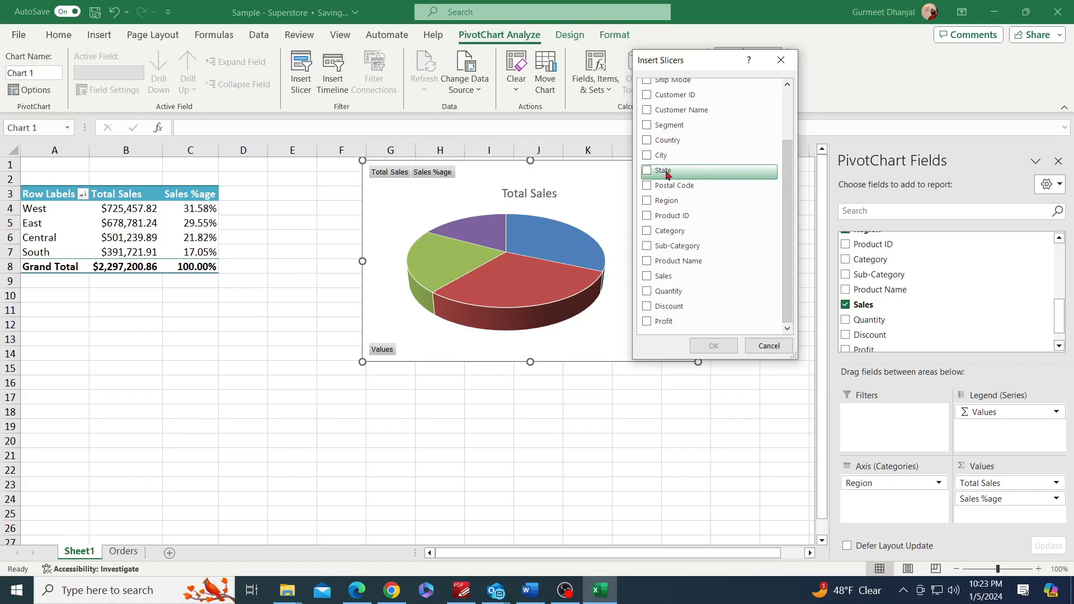
click(648, 234)
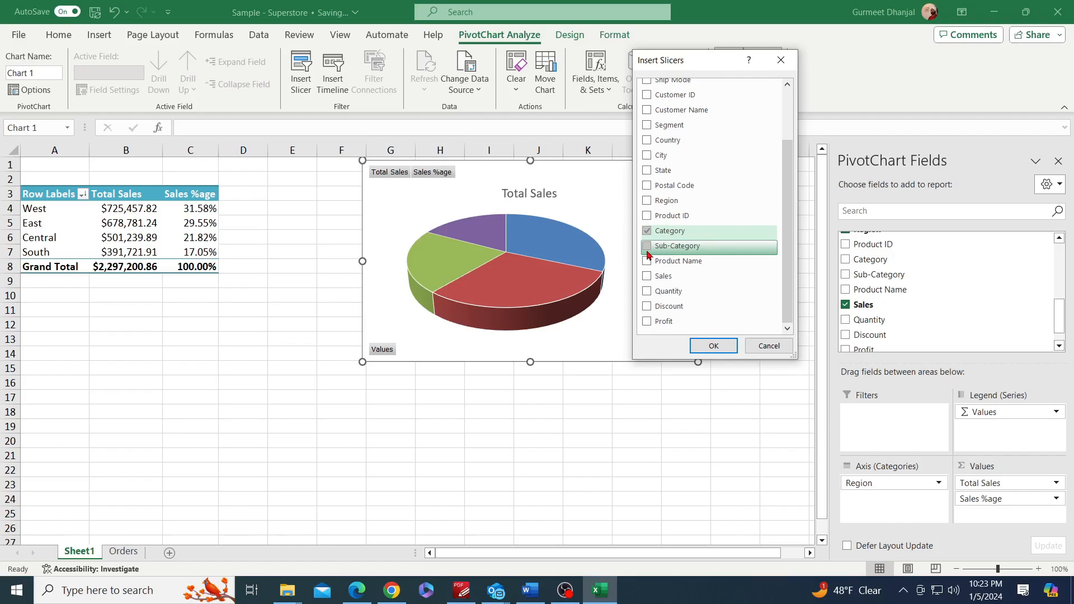
click(647, 250)
click(694, 345)
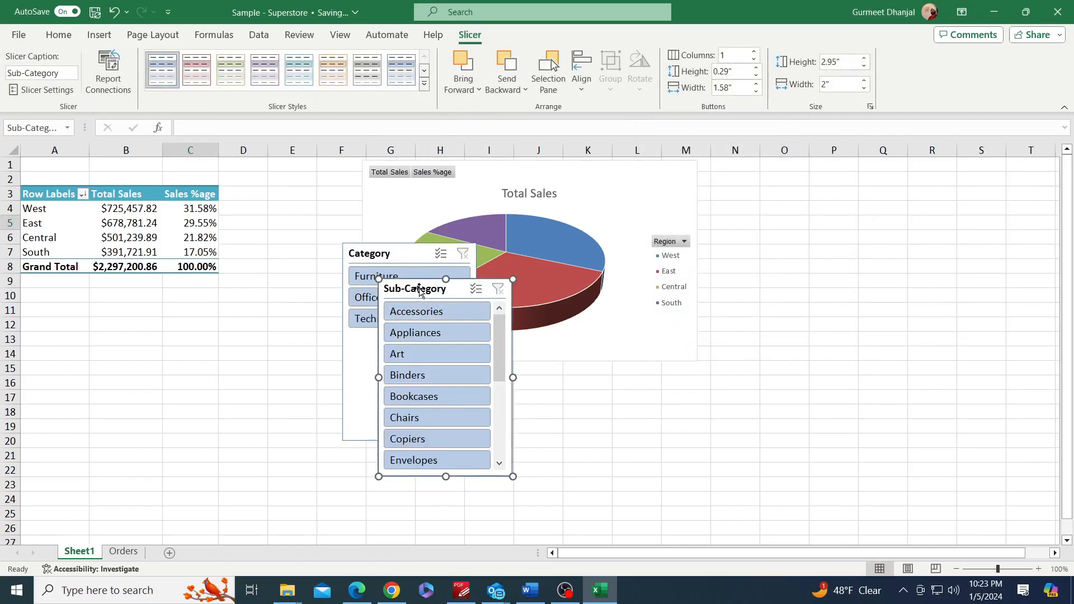
drag(406, 258, 98, 317)
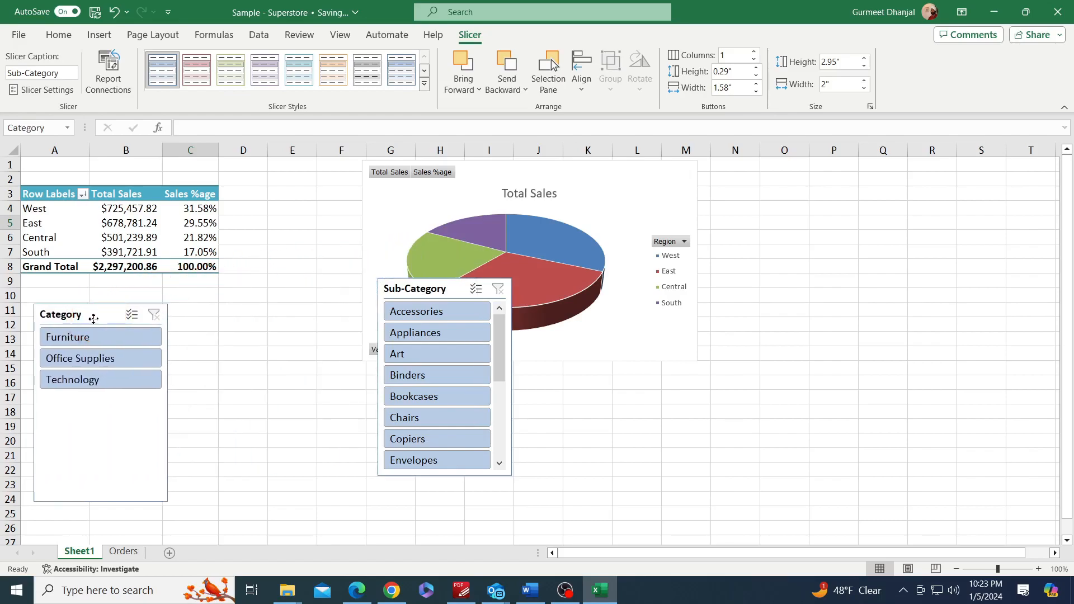
drag(436, 290, 246, 318)
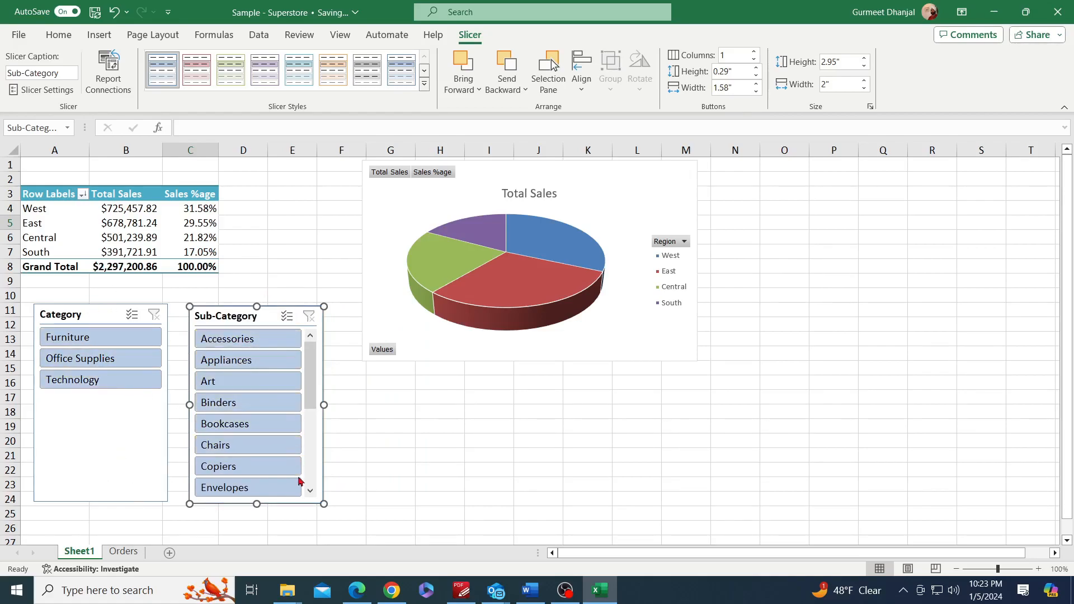
- Turn on multi-select in the Category slicer and deselect Office Supplies and Technology, leaving only Furniture
click(132, 316)
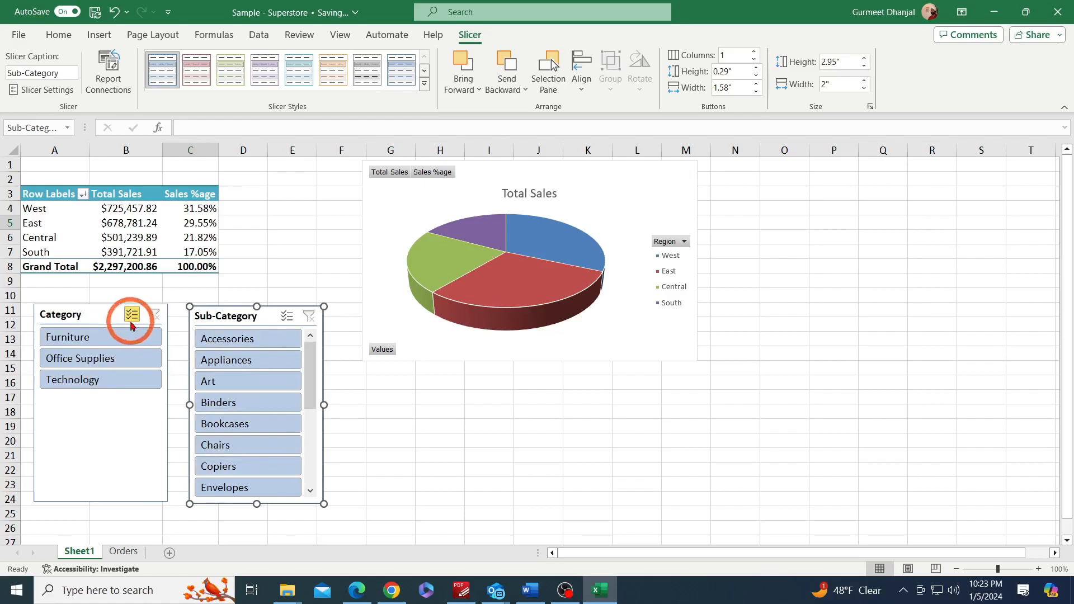
click(120, 359)
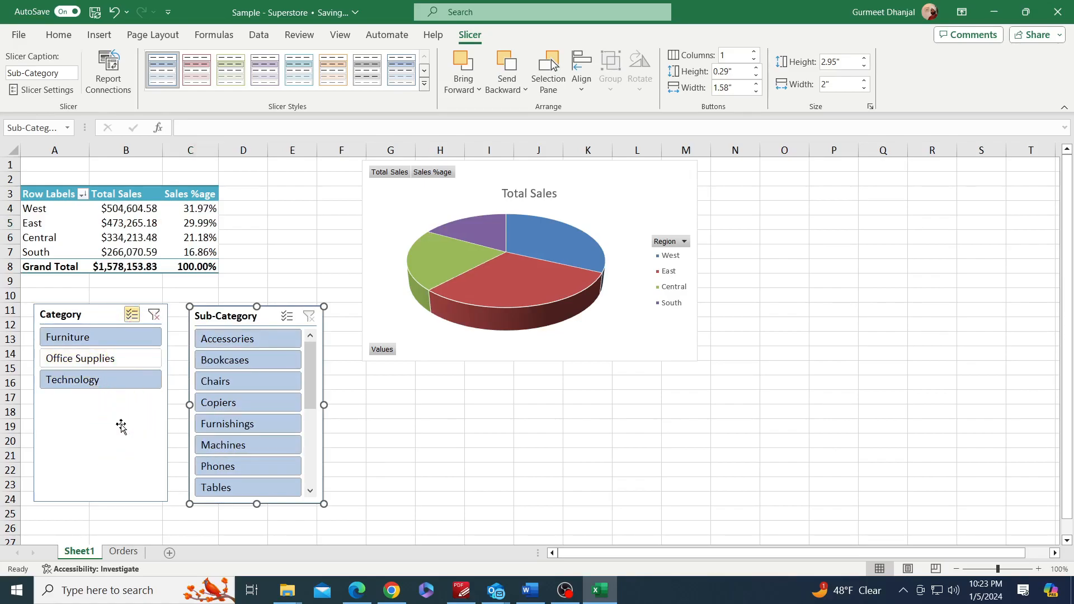
click(114, 379)
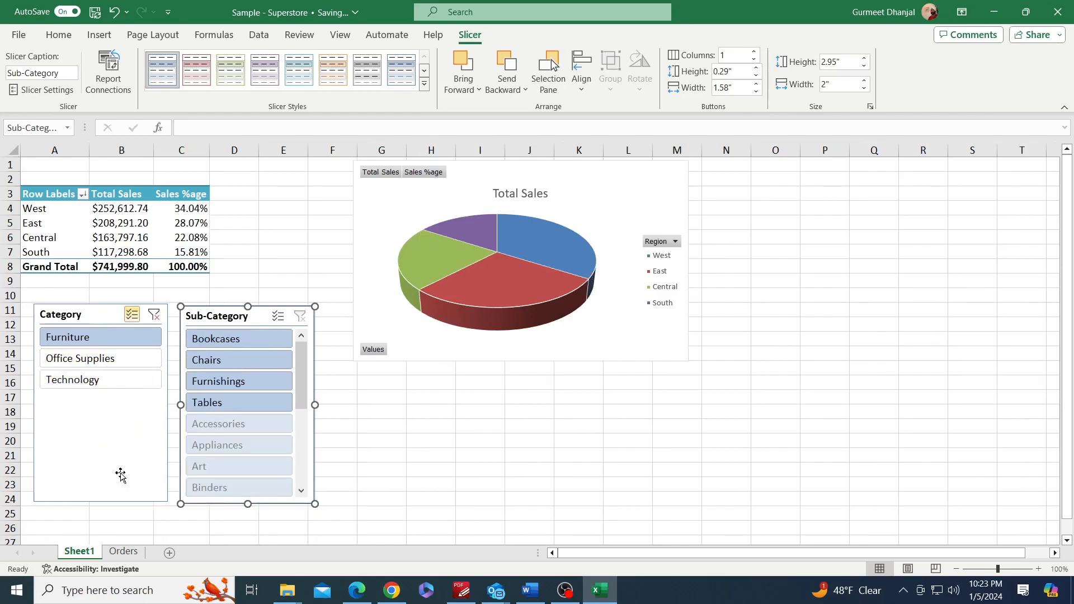
- Turn on multi-select in the Sub-Category slicer and deselect Chairs and Tables
click(283, 317)
click(249, 365)
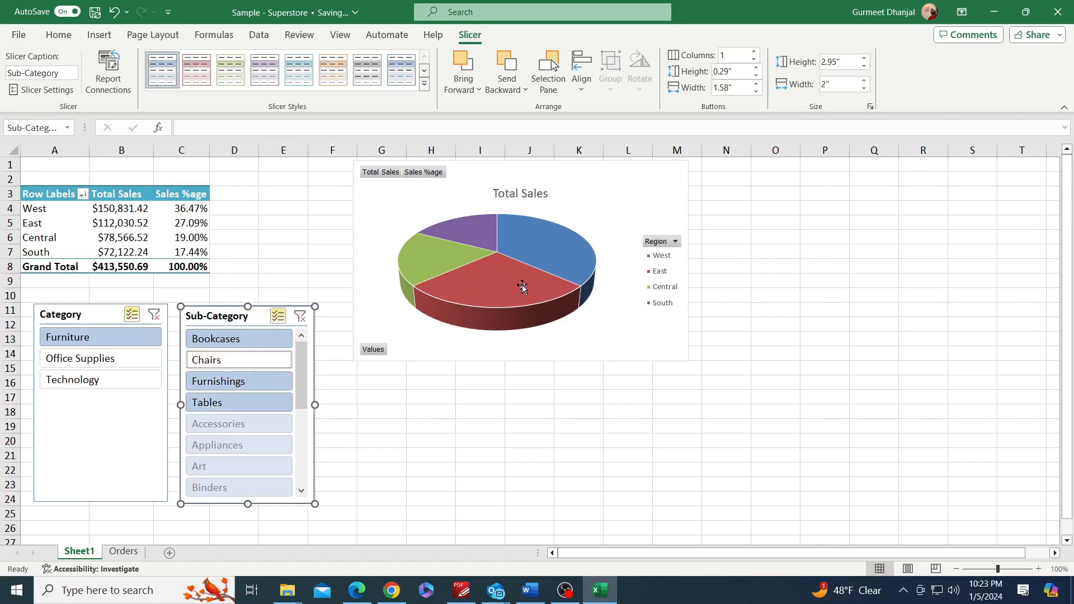
ctrl+click(250, 408)
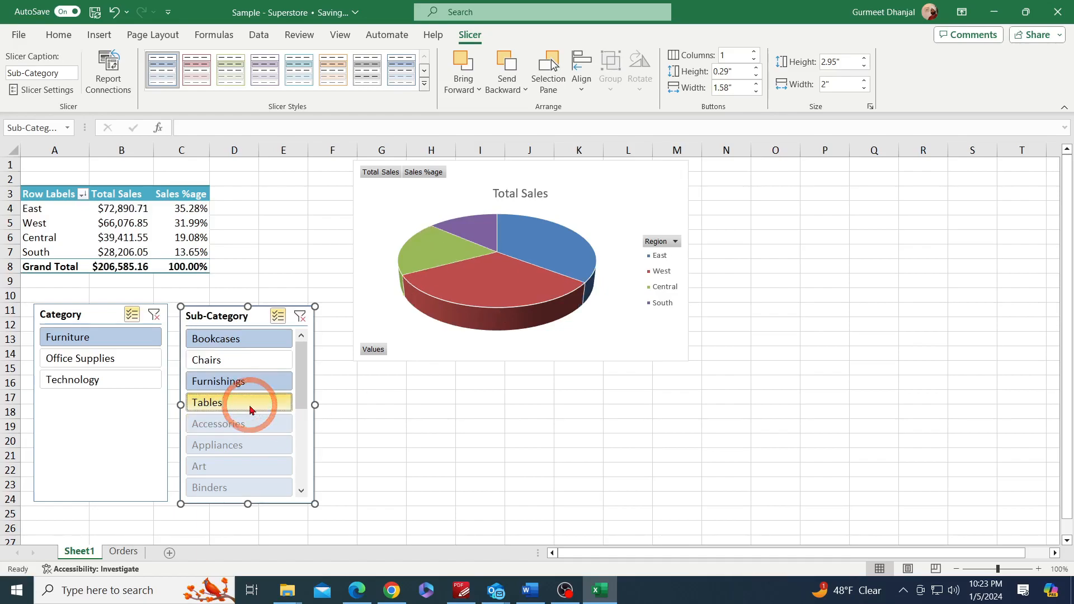
mouse_move(464, 324)
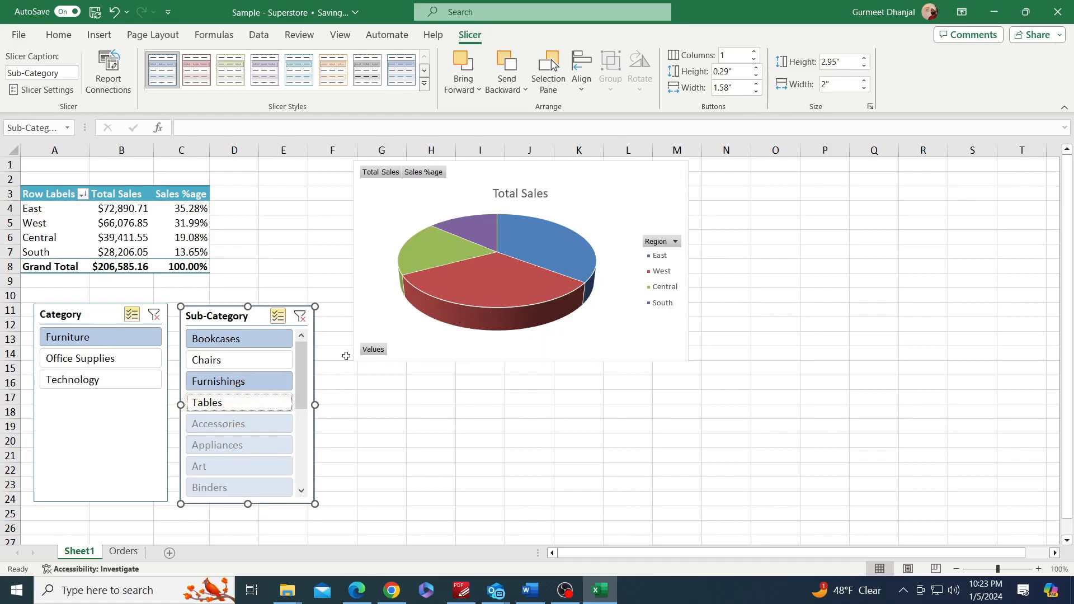
- Clear the filters of both the Sub-Category and Category slicers
click(301, 317)
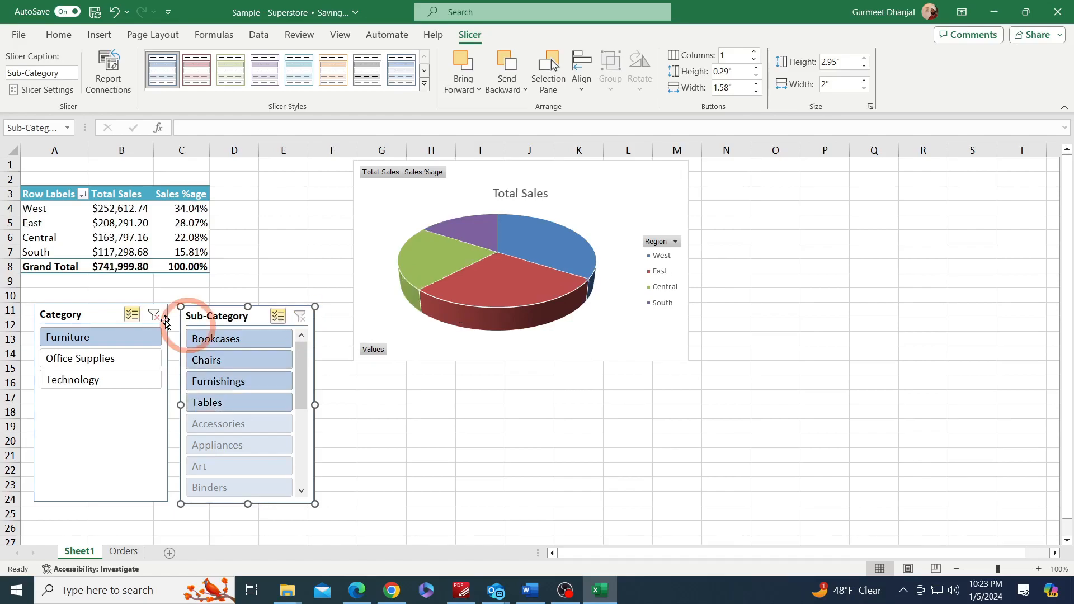
click(151, 313)
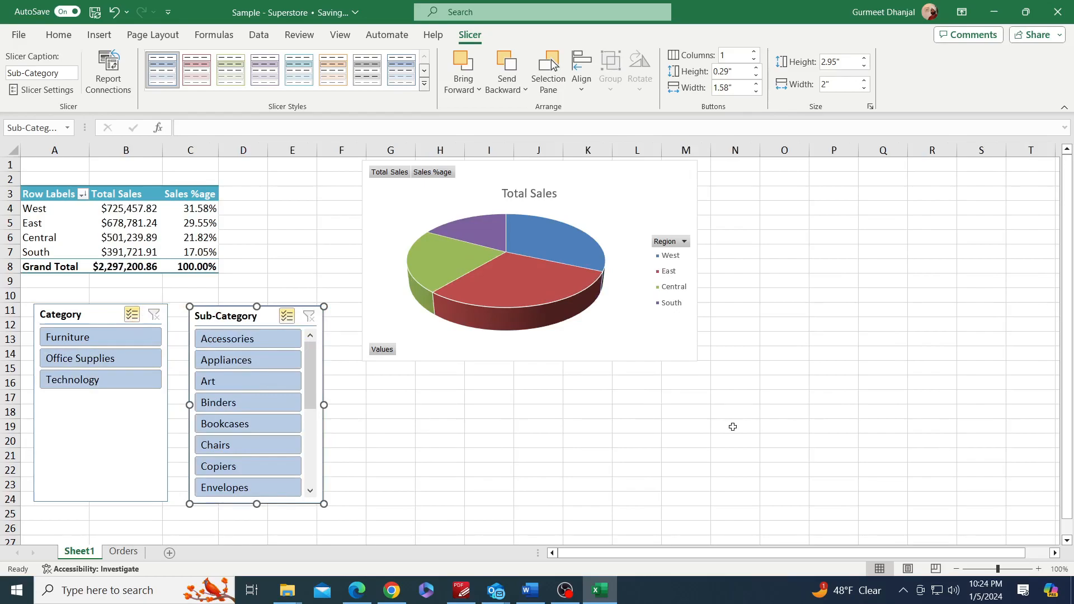
key(ctrl+alt+u)
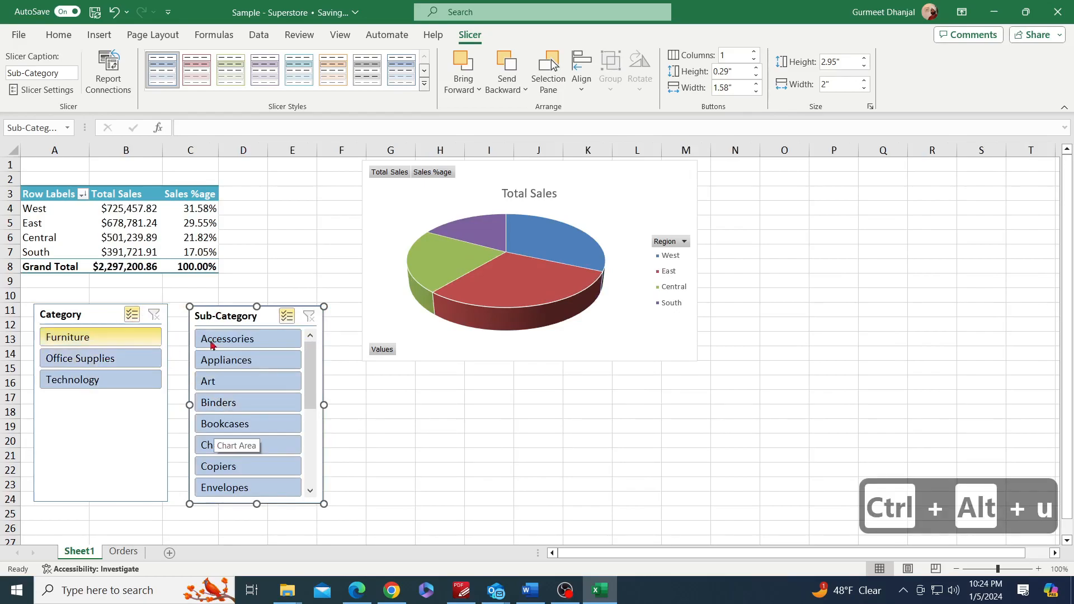
- Delete the Sub-Category and Category slicers from the sheet
click(191, 319)
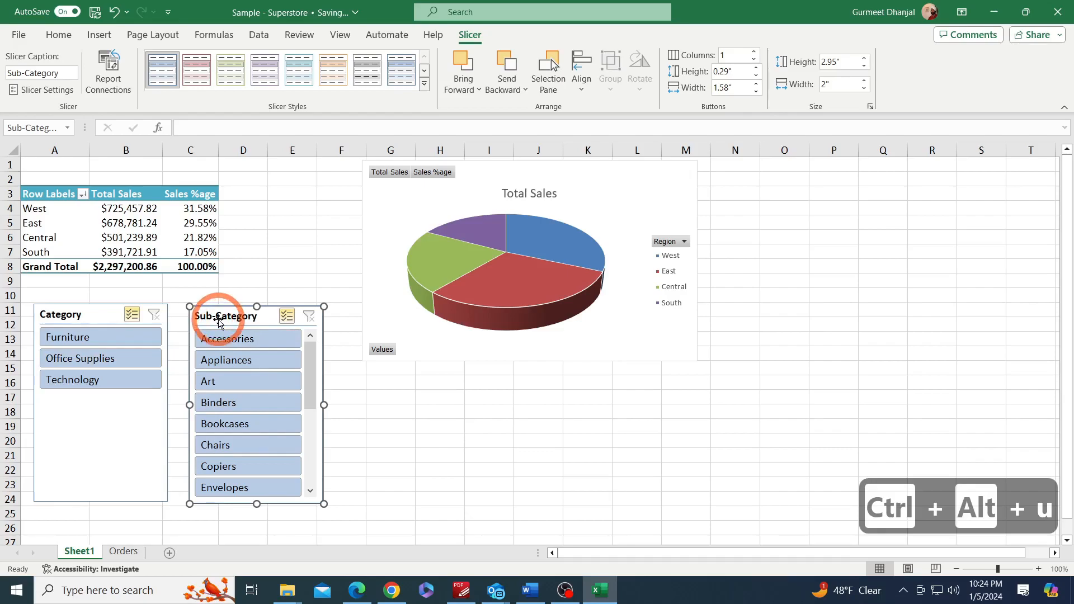
key(Delete)
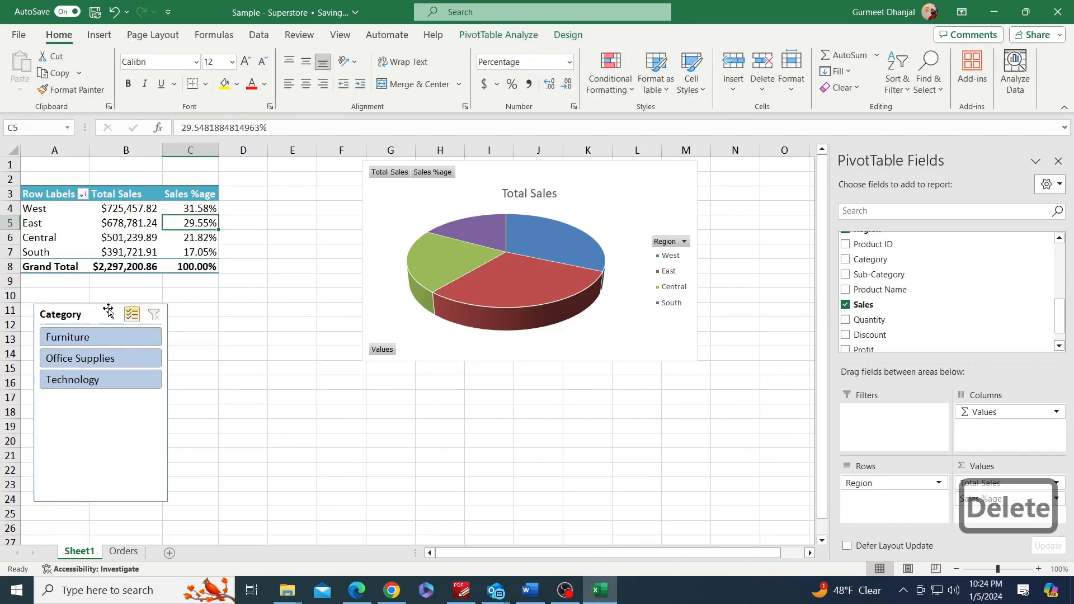
click(106, 307)
key(Delete)
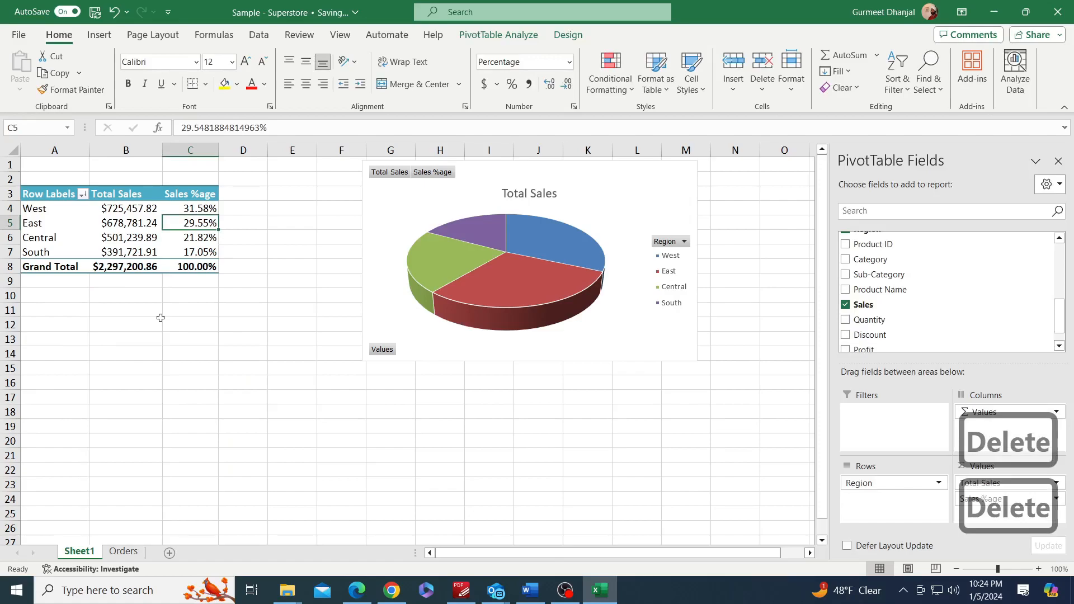
- Add the Category and Sub-Category fields to the PivotTable's Filters area
scroll(945, 282, down, 1)
scroll(944, 283, down, 1)
scroll(943, 284, up, 1)
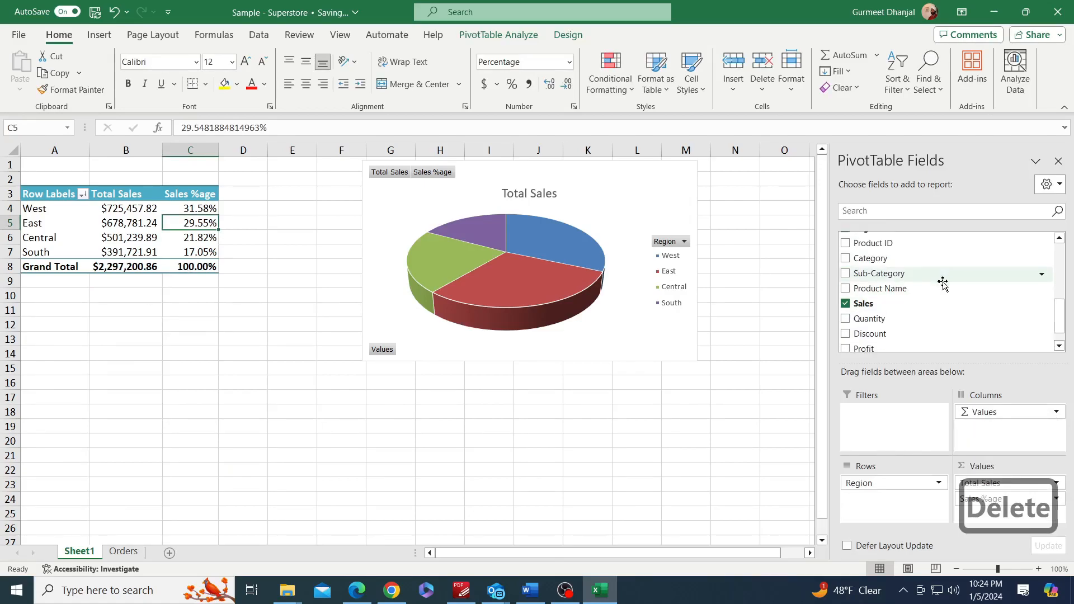
drag(891, 259, 908, 423)
drag(899, 262, 906, 427)
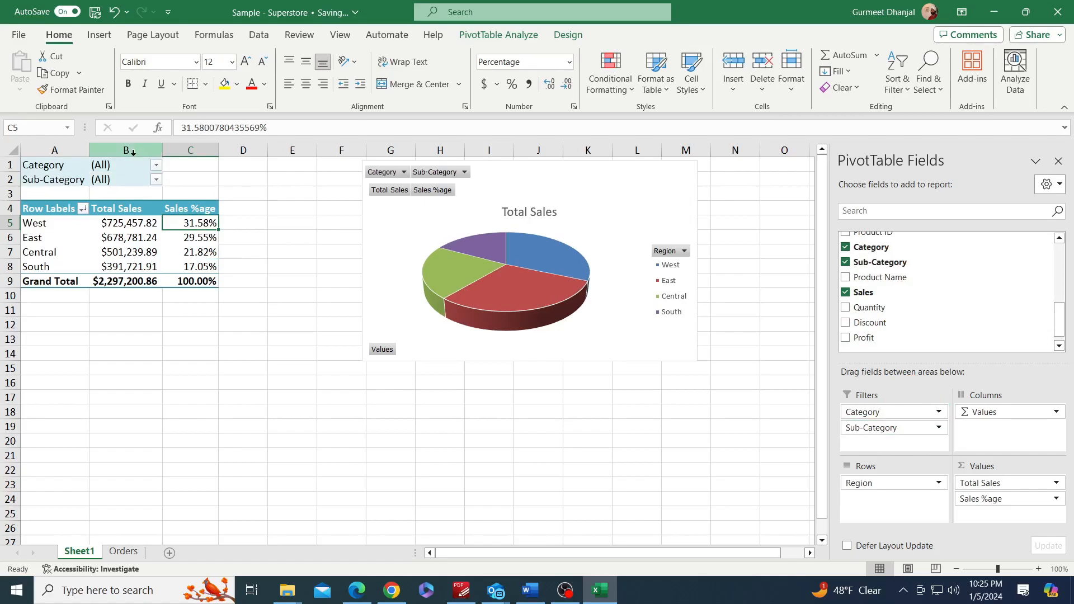
- Filter the PivotTable's Category field with multiple items allowed, excluding Office Supplies
click(157, 165)
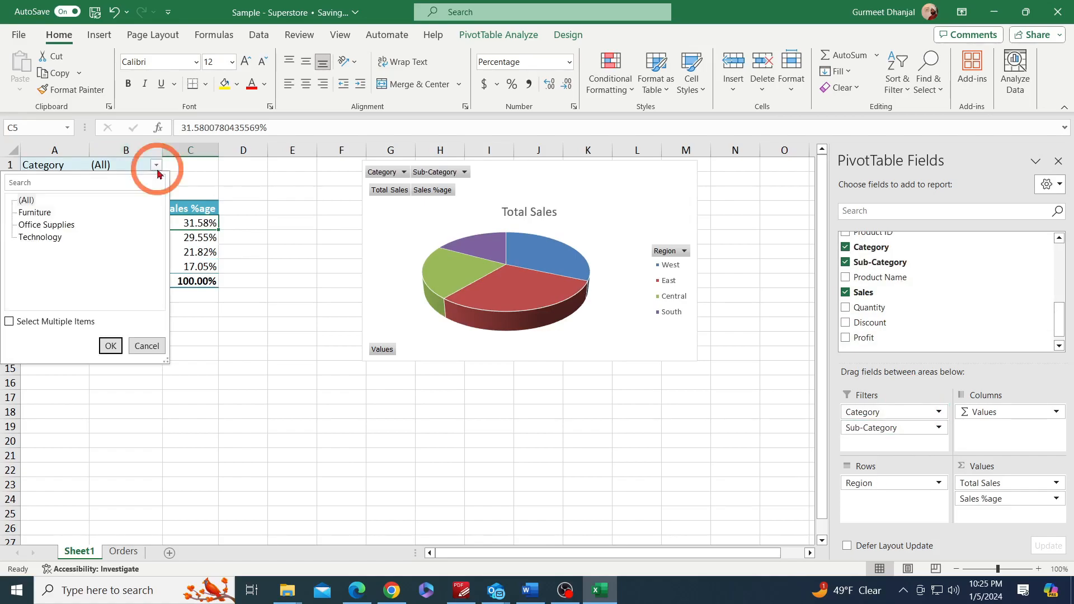
click(10, 323)
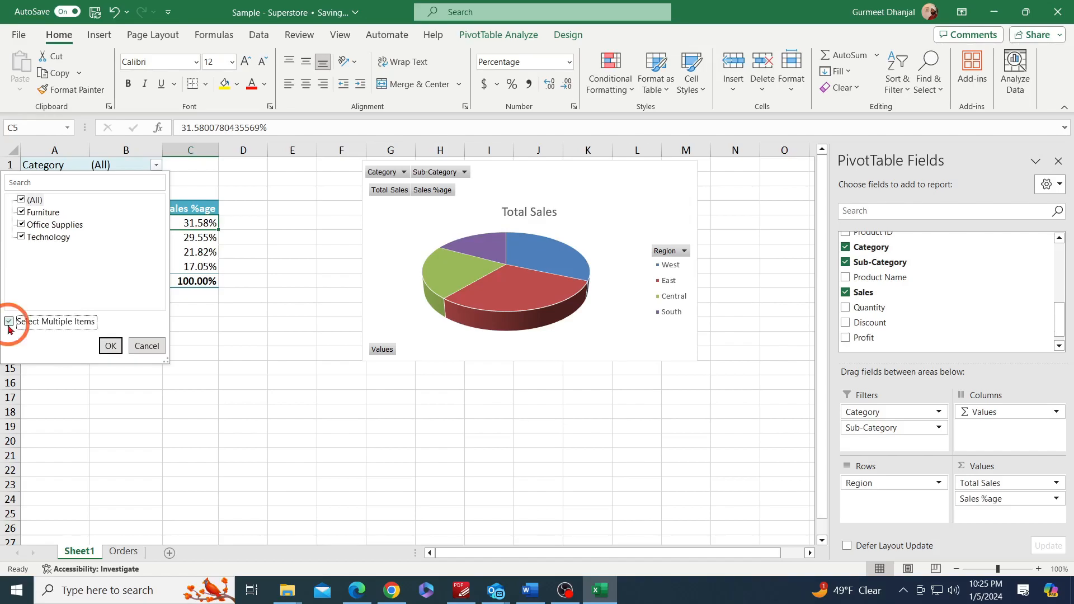
click(33, 225)
click(23, 227)
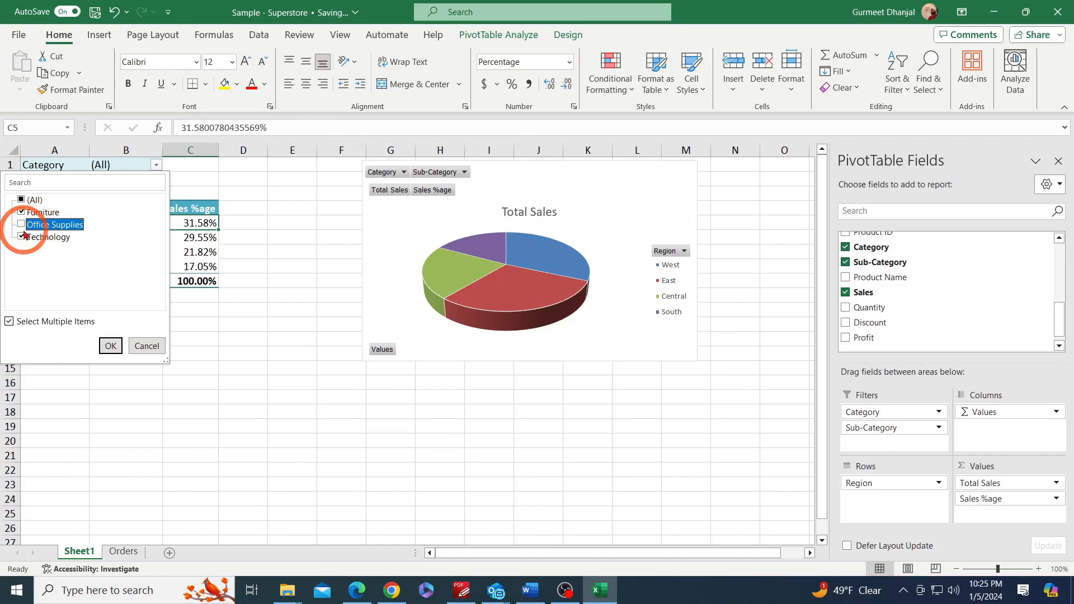
click(110, 346)
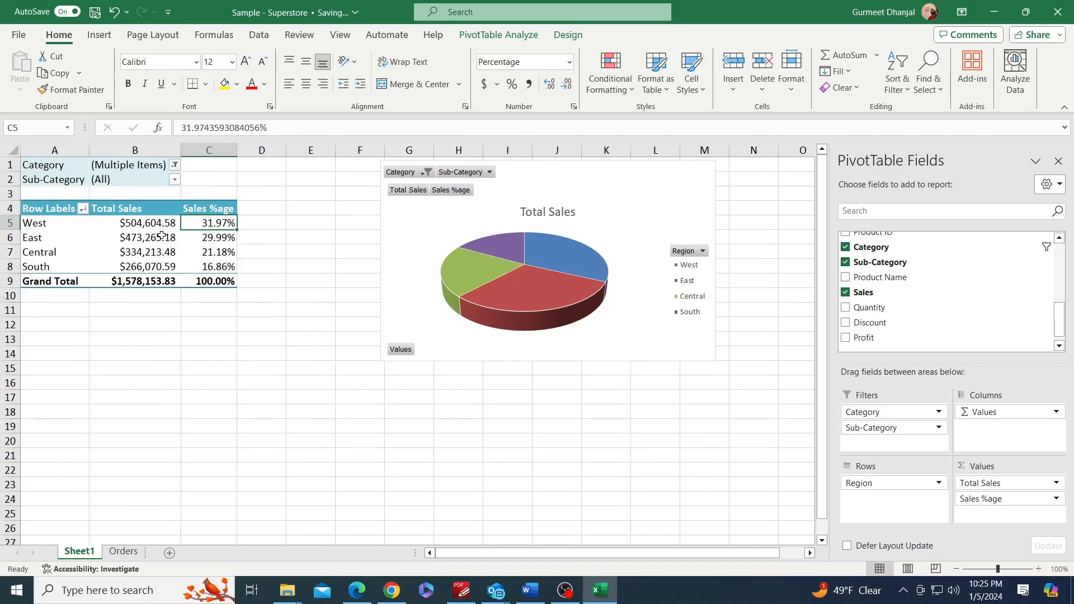
- Filter the PivotTable's Sub-Category field with multiple items allowed, keeping only Binders and Bookcases
click(174, 179)
click(20, 336)
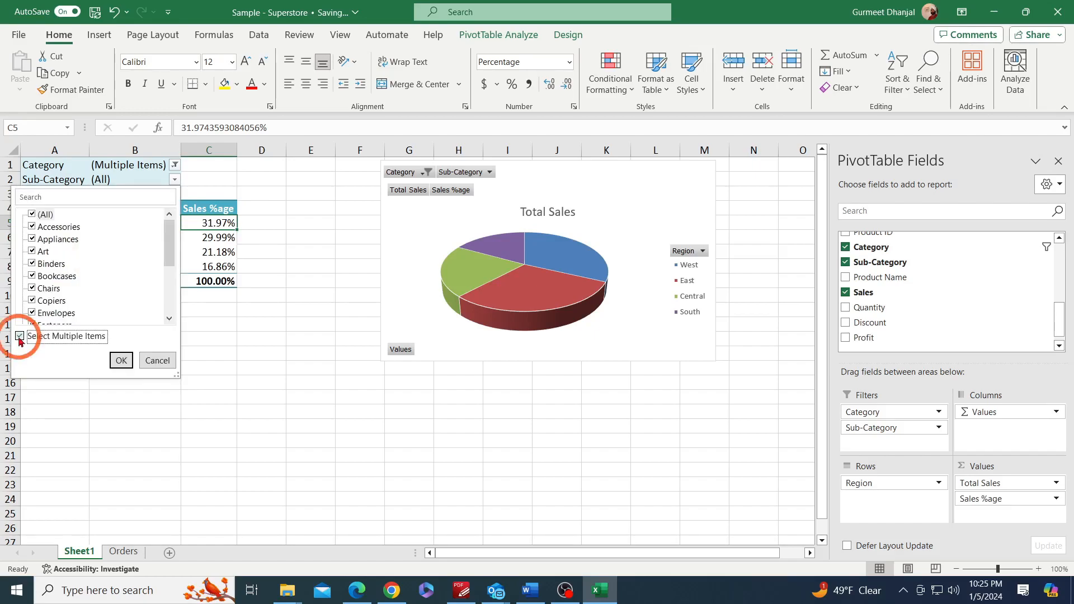
click(32, 214)
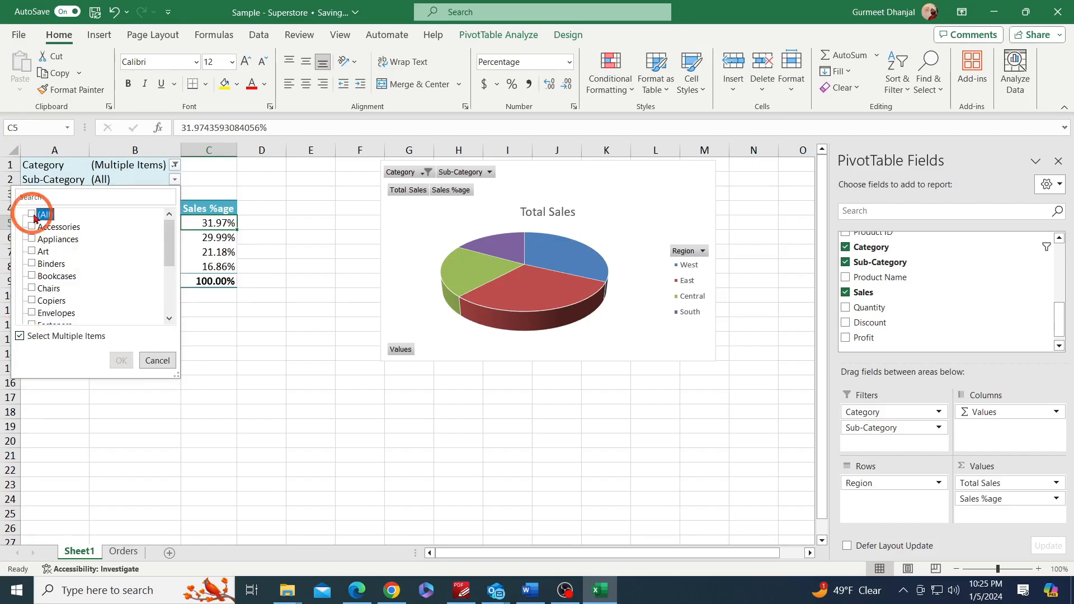
click(40, 263)
click(39, 276)
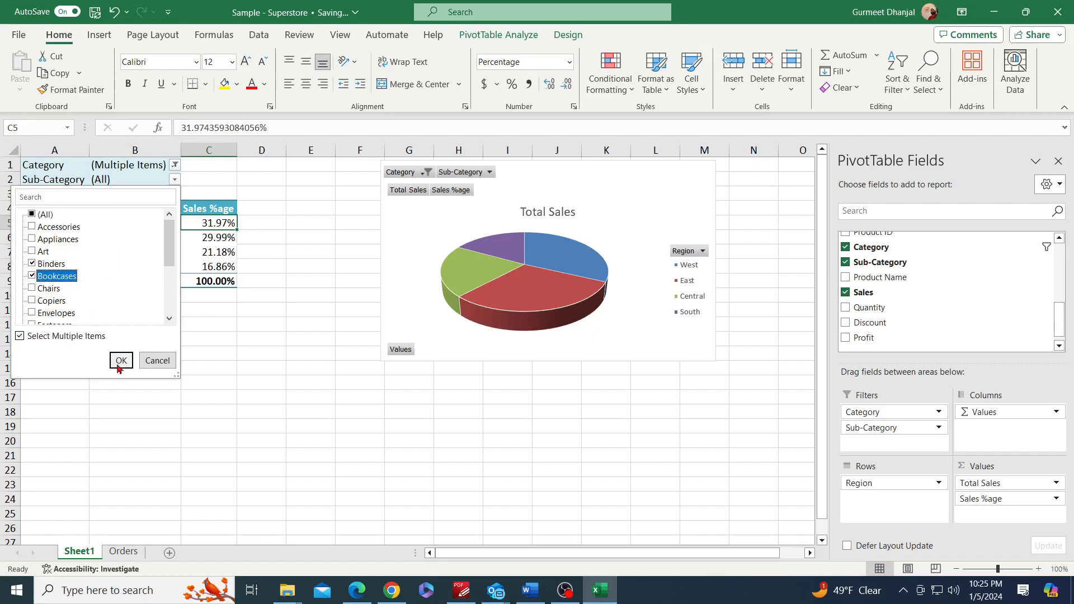
click(121, 361)
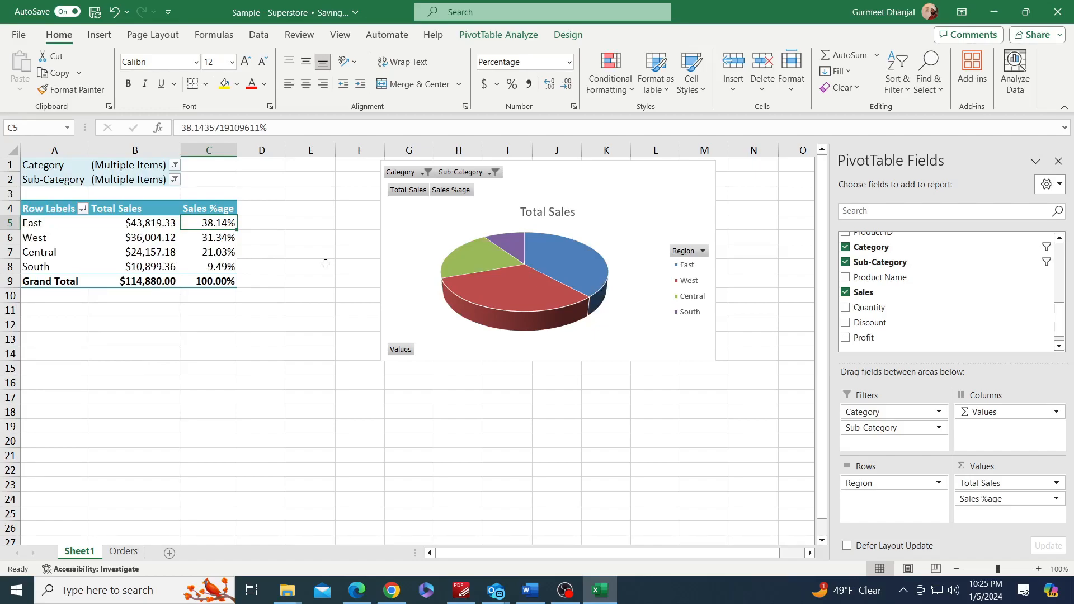
- Delete the 3-D pie PivotChart from the sheet
key(alt)
click(429, 244)
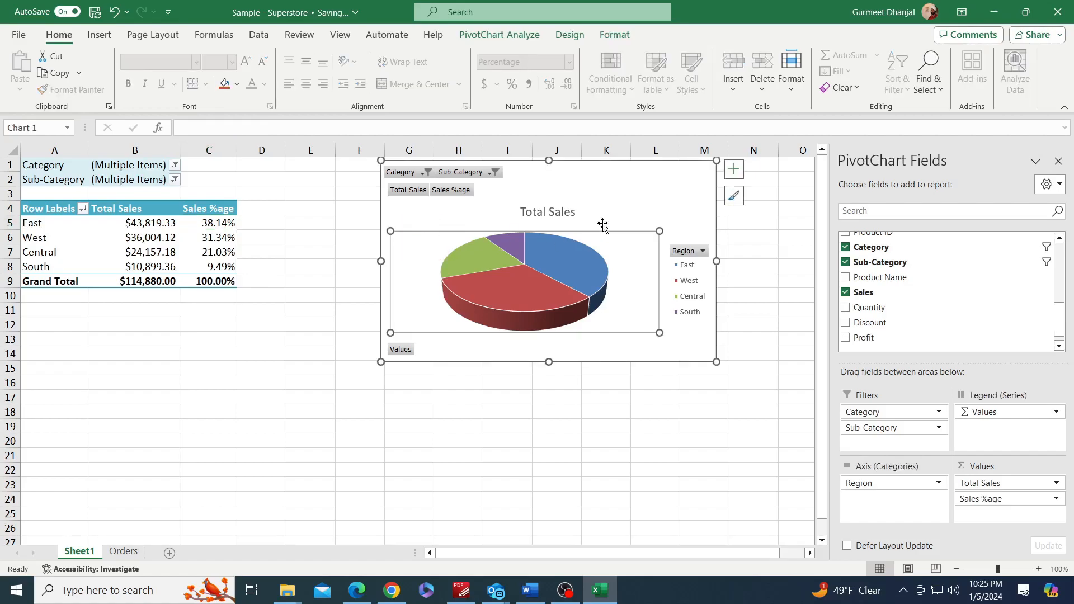
click(592, 187)
key(Delete)
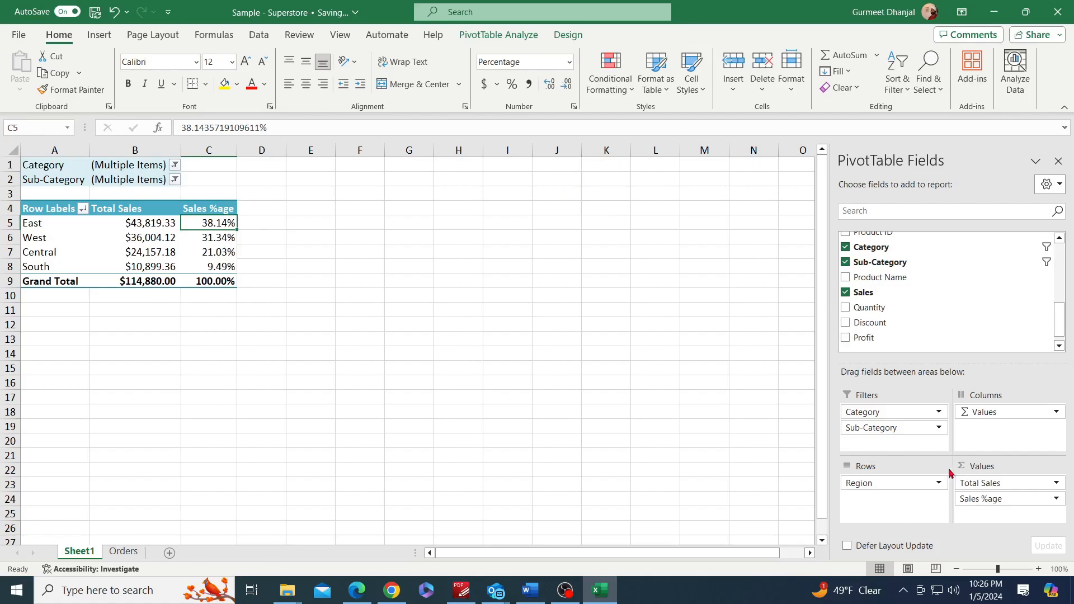
- Remove Sales %age from the PivotTable's values and add the State field to the rows below Region
drag(985, 498, 765, 438)
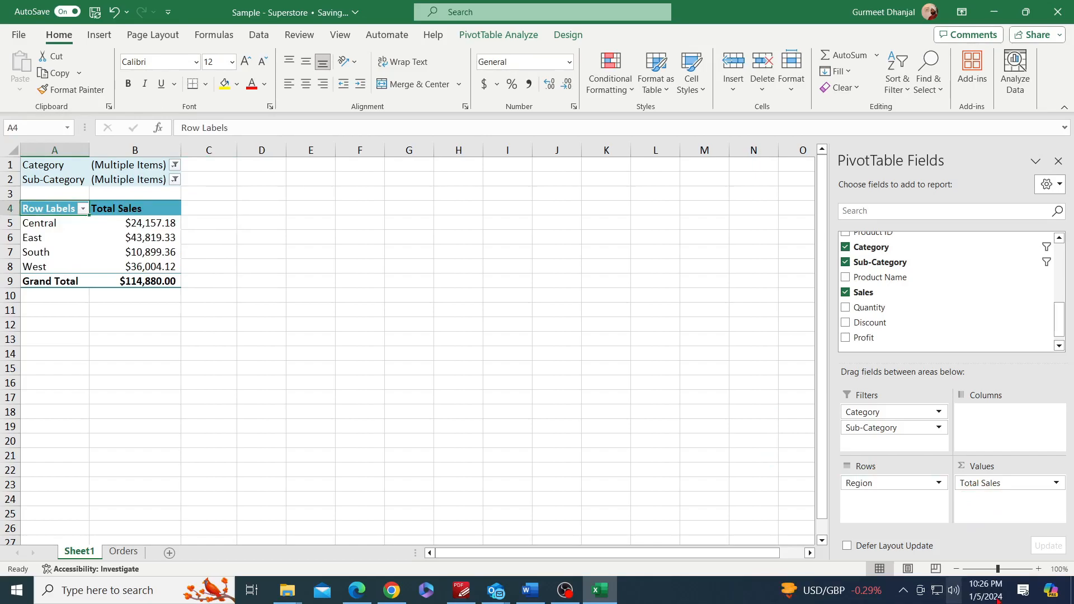
scroll(927, 299, up, 1)
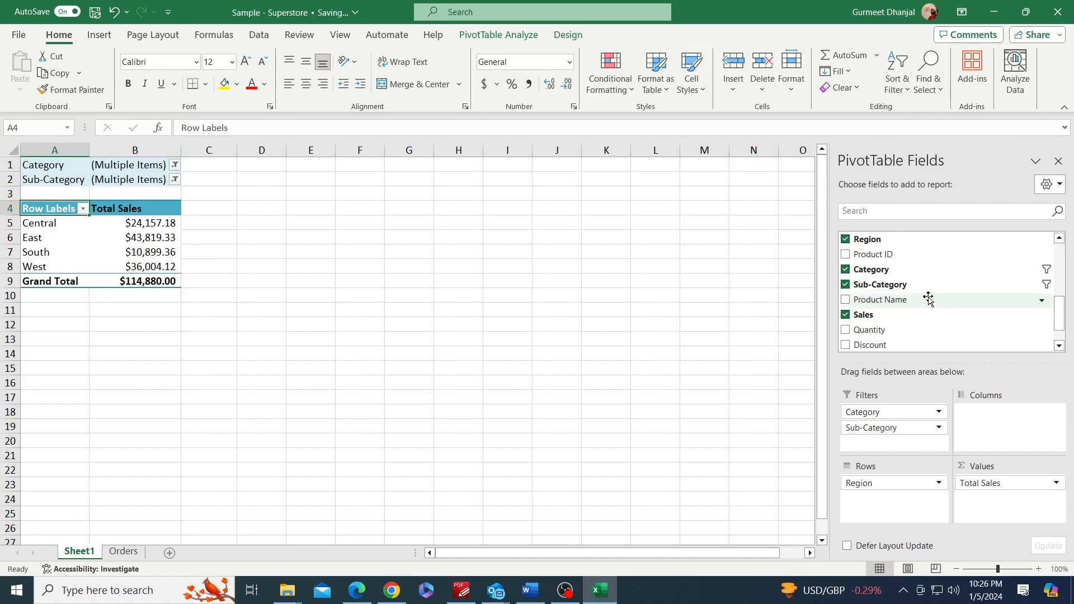
scroll(928, 299, up, 3)
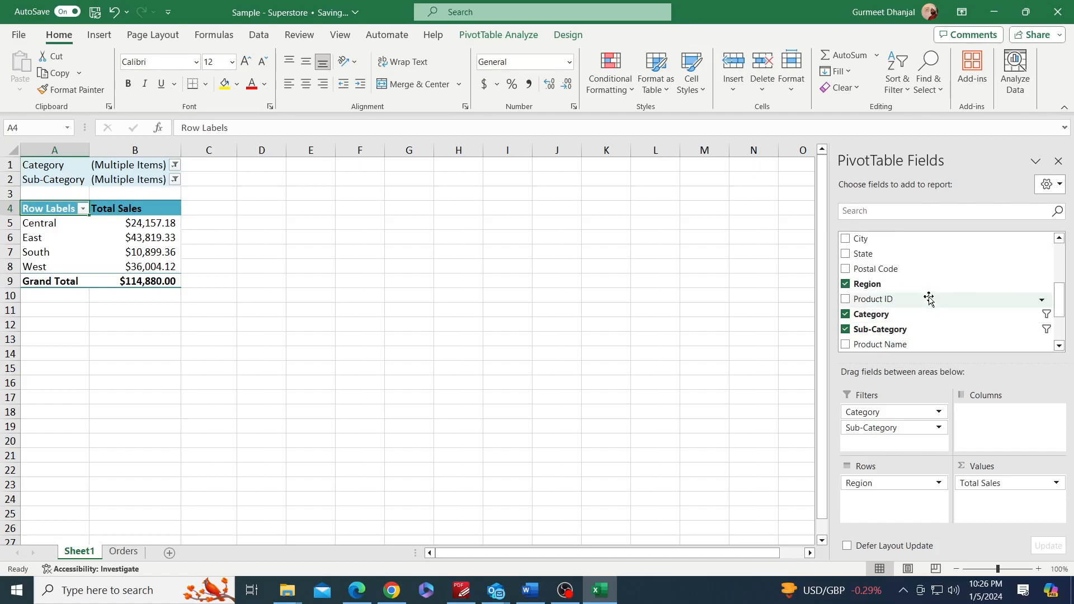
drag(876, 255, 907, 491)
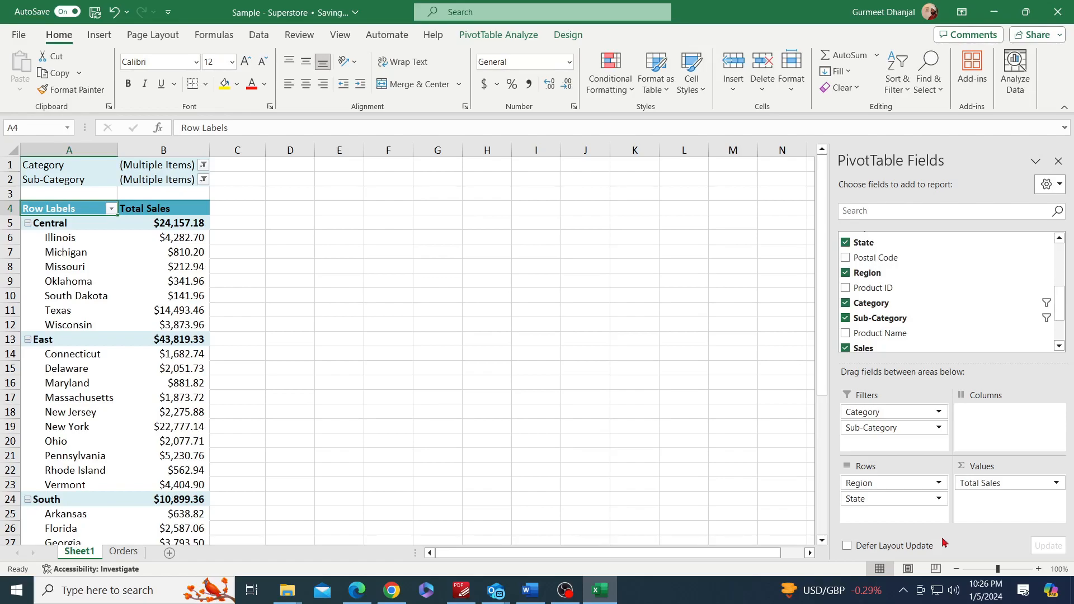
- Remove the Sub-Category field from the PivotTable's filters and set the Category filter to all items
key(ctrl+alt+u)
drag(871, 427, 746, 358)
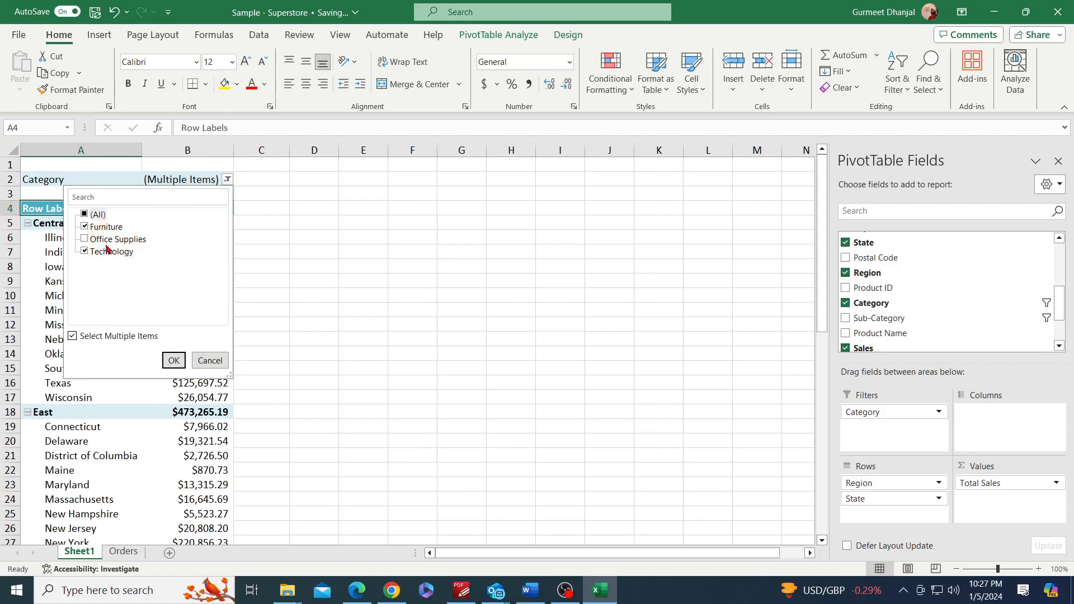
click(93, 215)
click(169, 362)
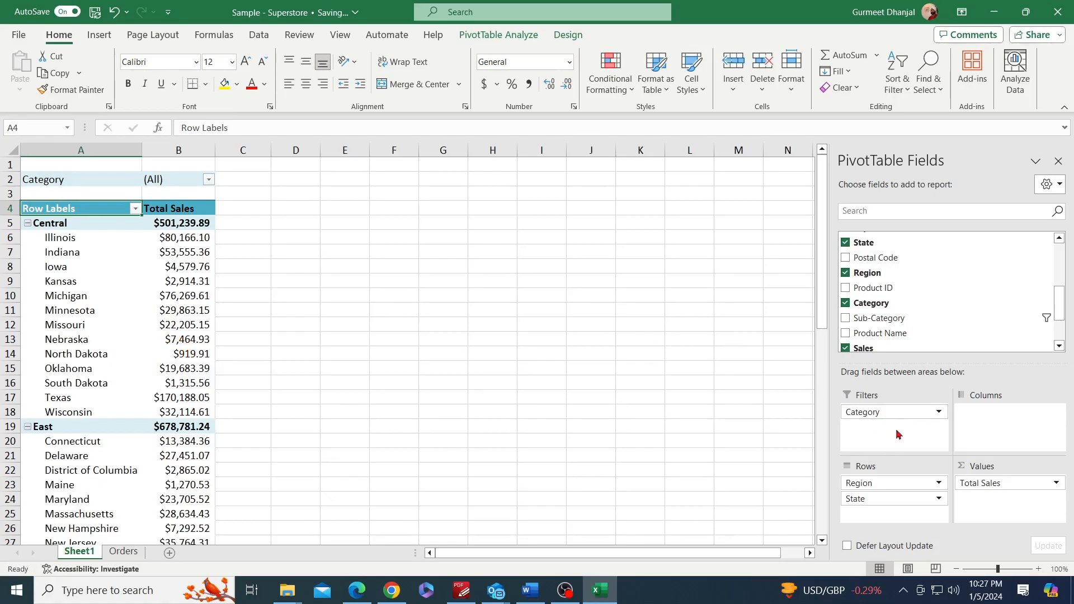
- Move the Category field from the filters to the rows between Region and State, and look over the regrouped sales
drag(882, 414, 902, 503)
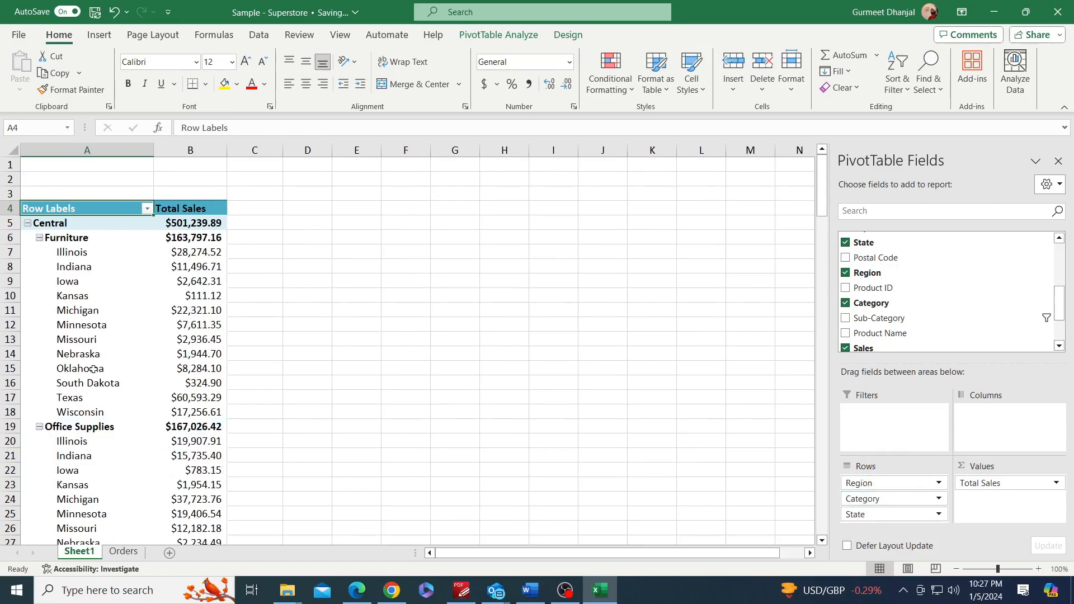
scroll(129, 411, down, 5)
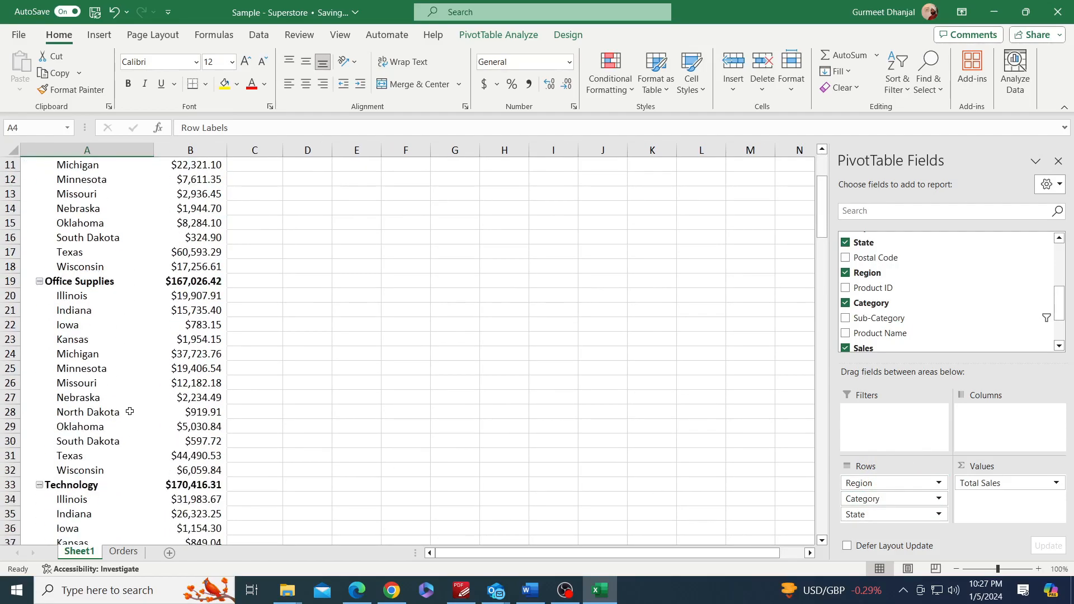
scroll(130, 411, up, 2)
scroll(129, 411, up, 3)
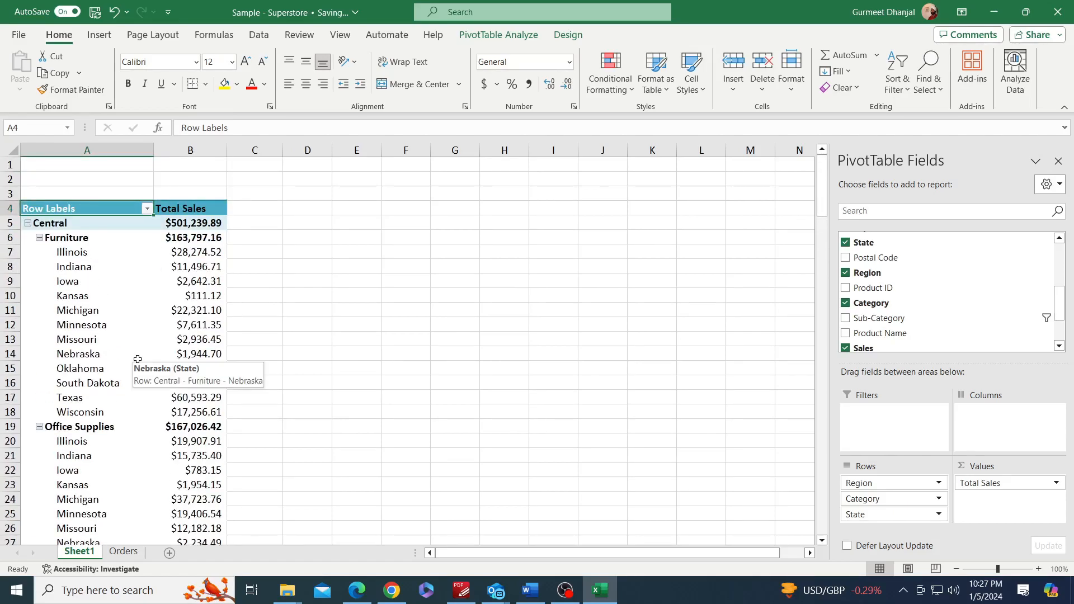
- Move the Category field from the rows to the columns area and collapse the Central and East regions
click(884, 501)
drag(883, 500, 1013, 430)
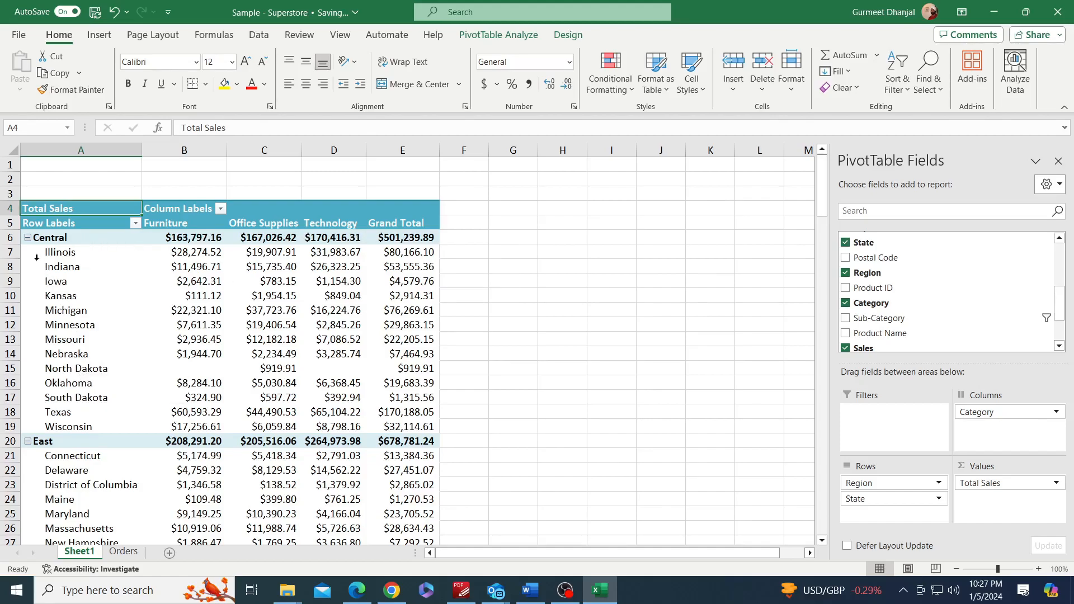
click(27, 238)
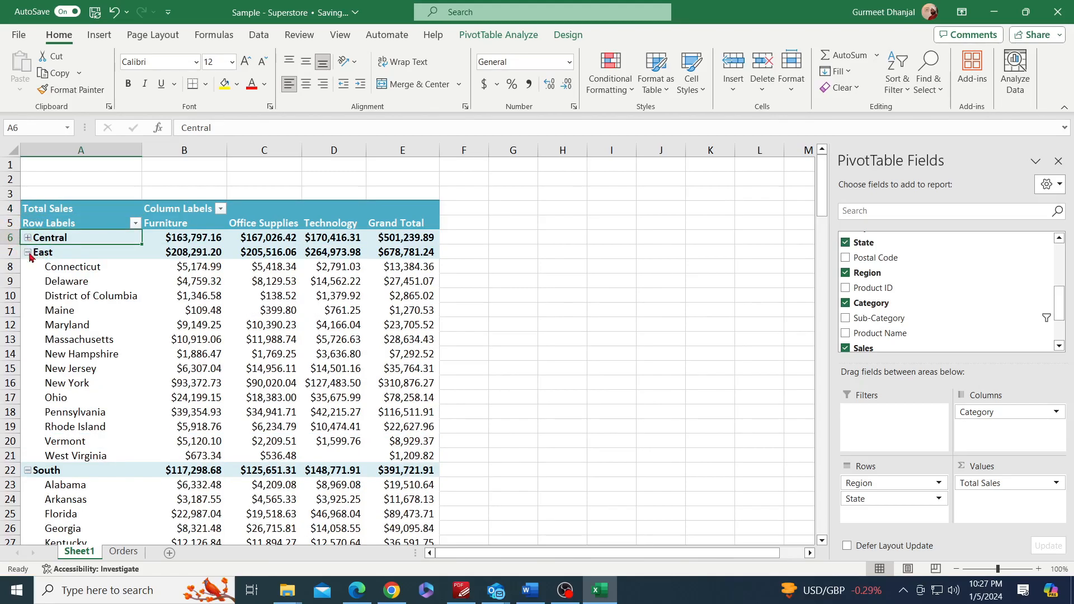
click(28, 253)
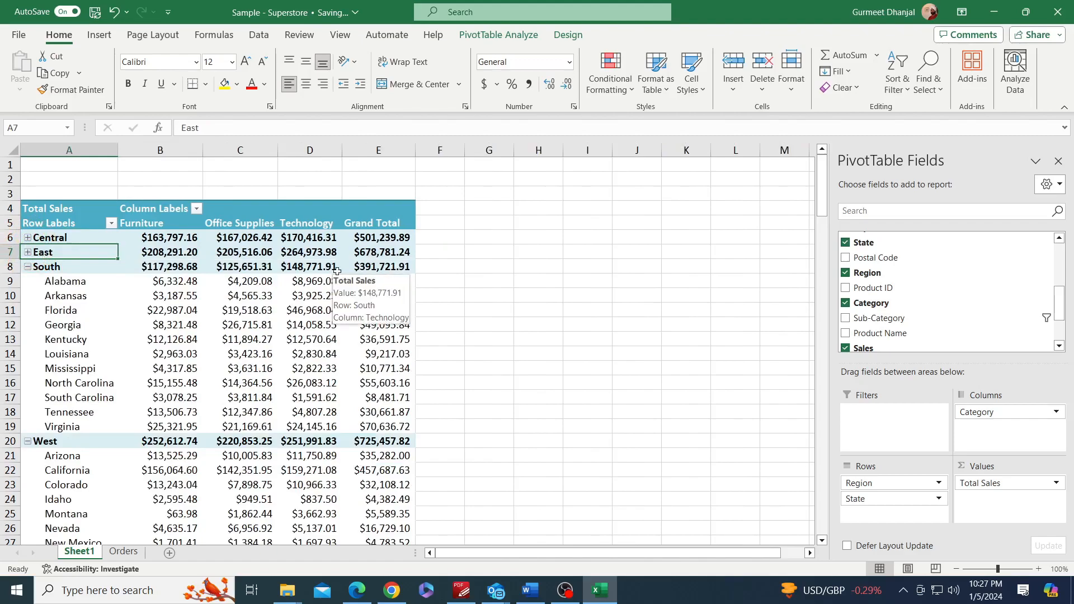
- Add the Order Date field to the PivotTable's rows above Region
key(alt)
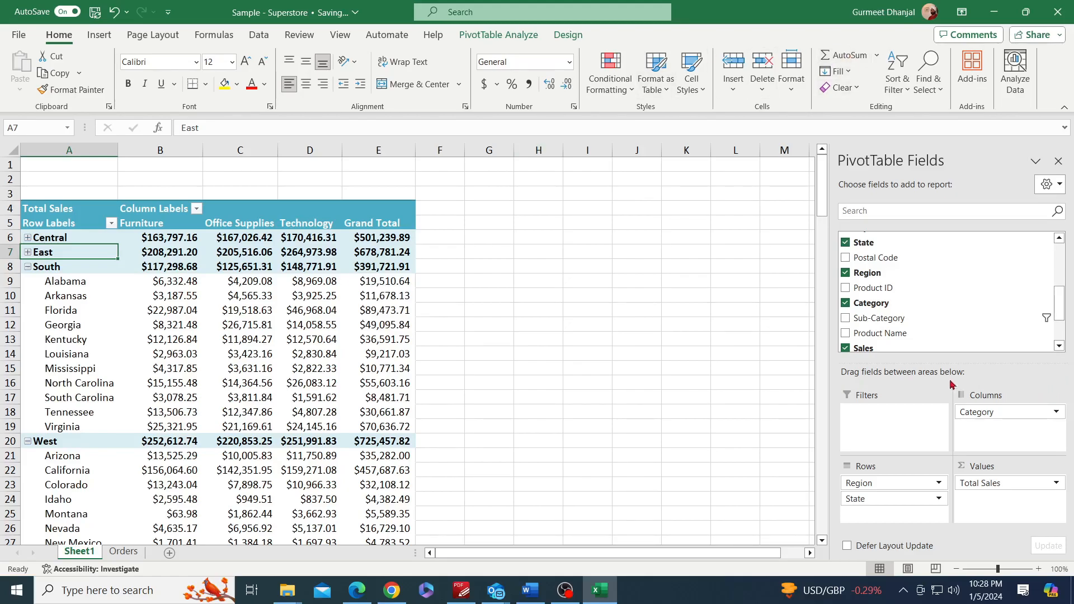
scroll(926, 323, up, 3)
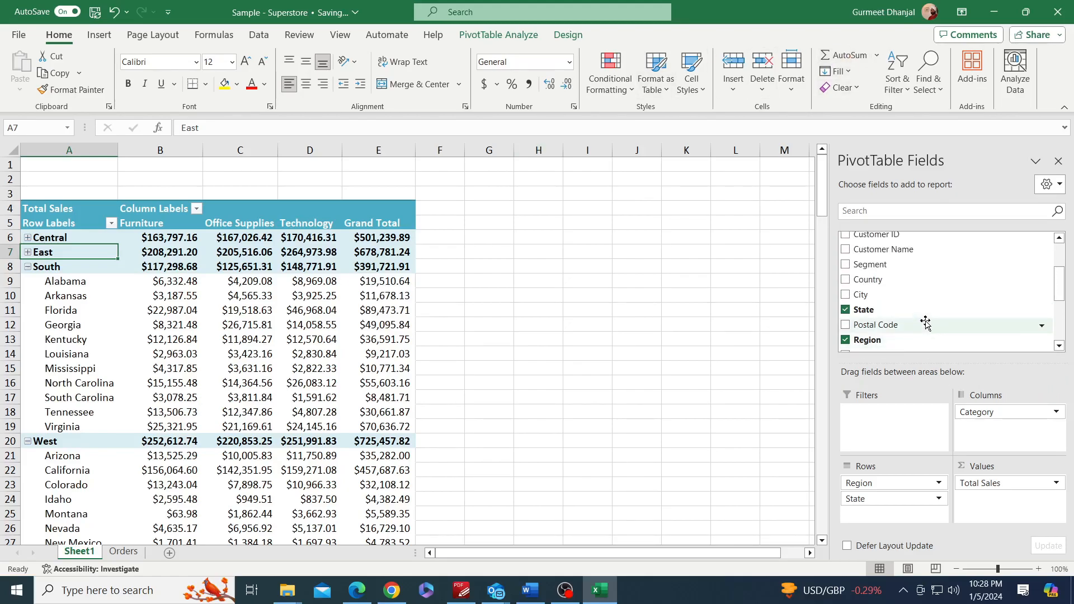
scroll(926, 322, up, 3)
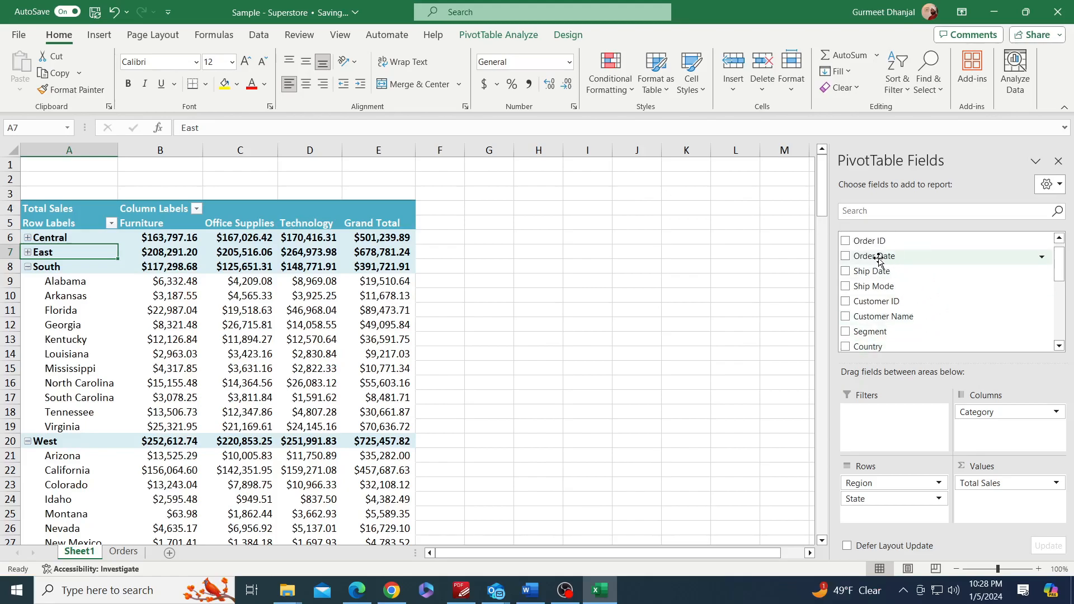
drag(876, 255, 876, 255)
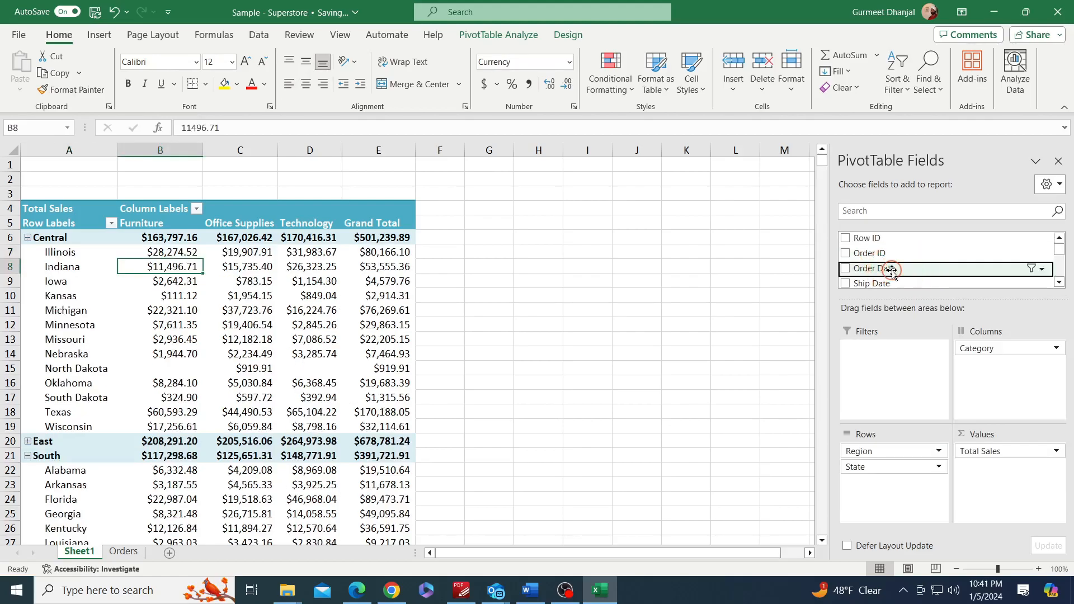
drag(891, 267, 889, 445)
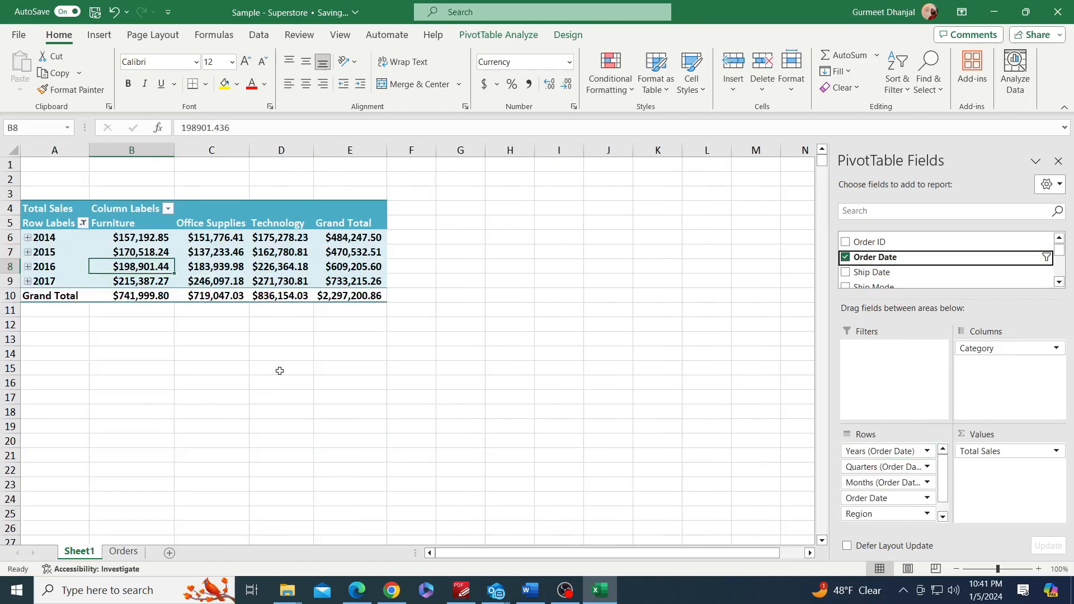
- Expand 2014 and its Qtr2, and collapse the 4/1/2014 and 4/2/2014 dates under April
click(27, 238)
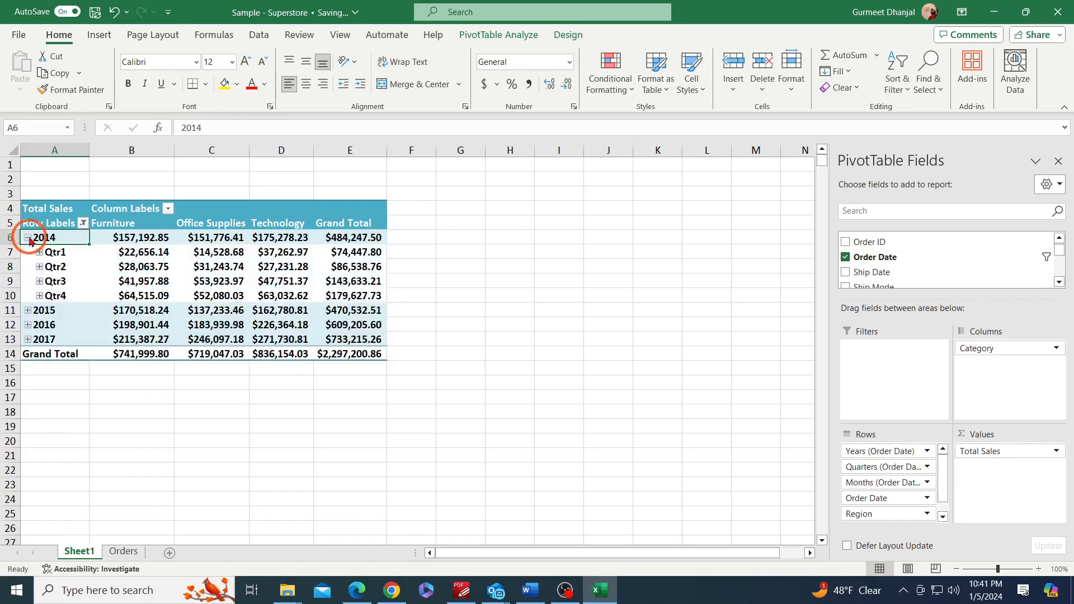
click(40, 267)
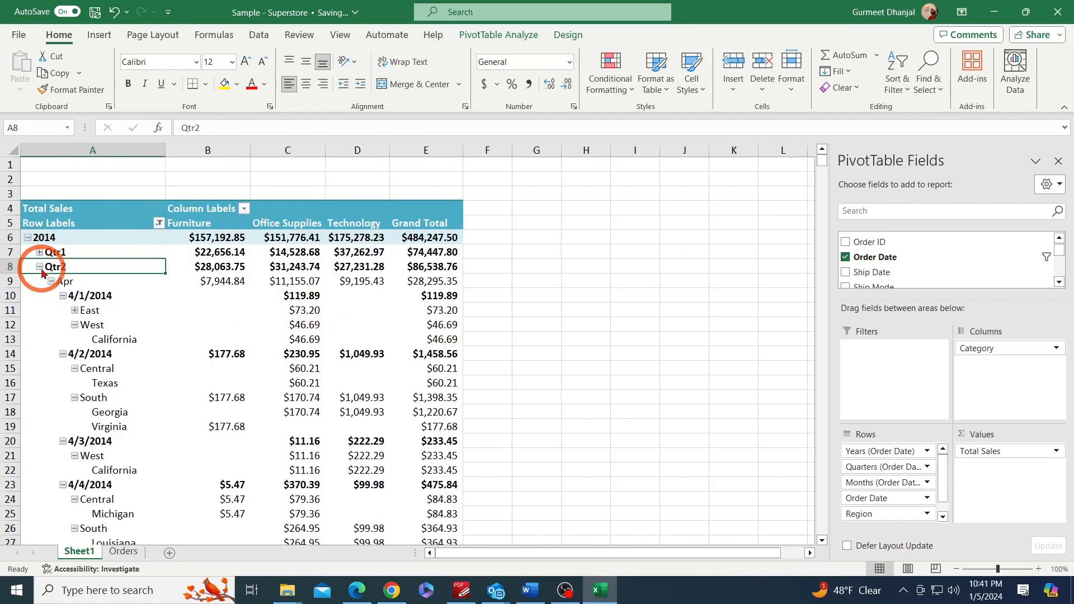
click(63, 296)
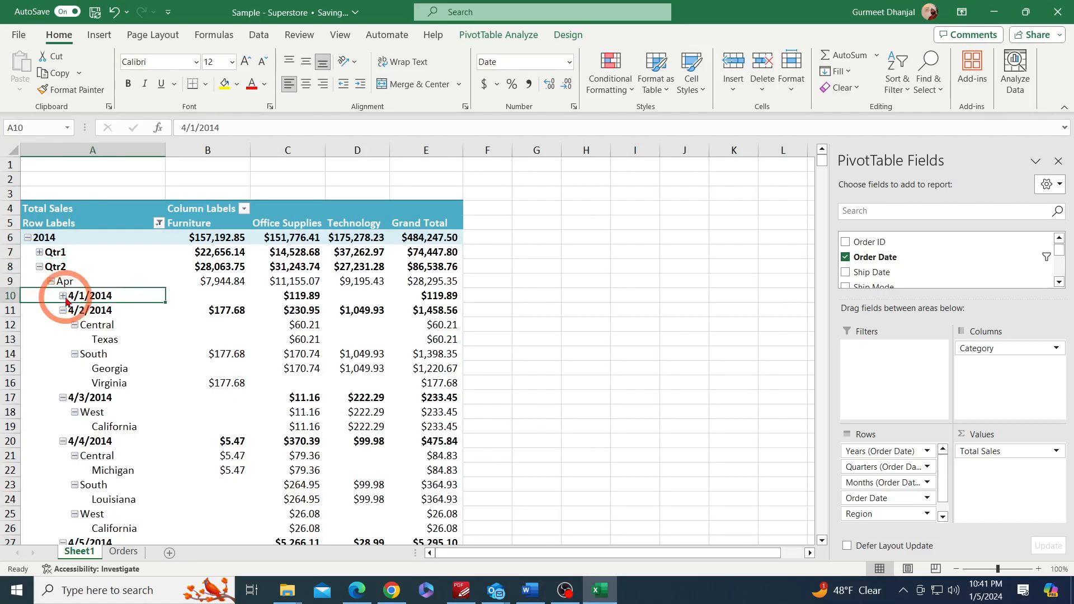
click(62, 311)
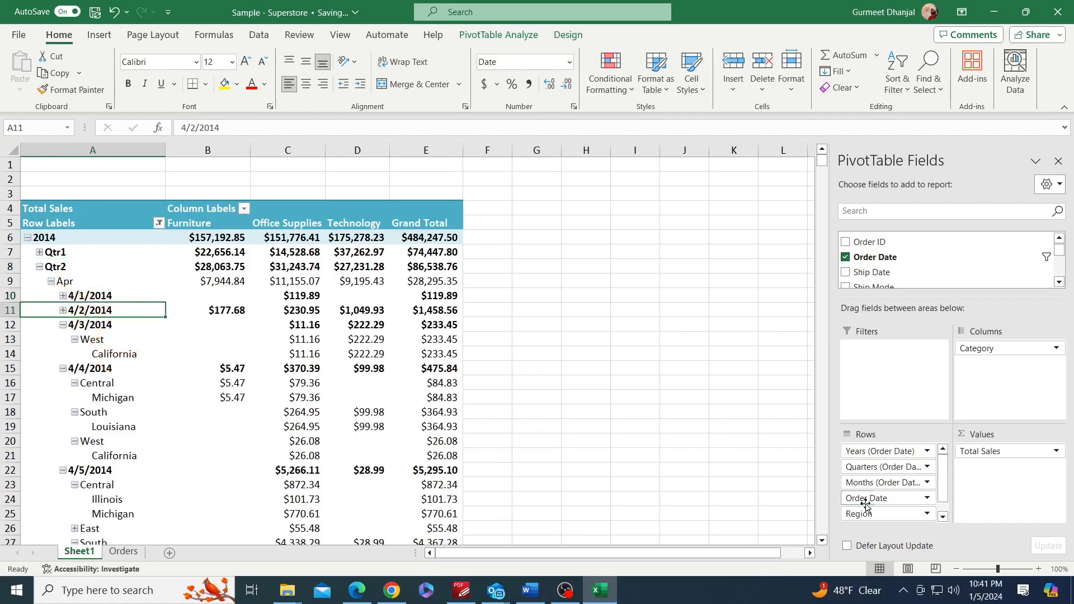
- Remove the day-level Order Date field from the rows, and collapse April and expand May under 2014 Qtr2
drag(865, 505, 755, 394)
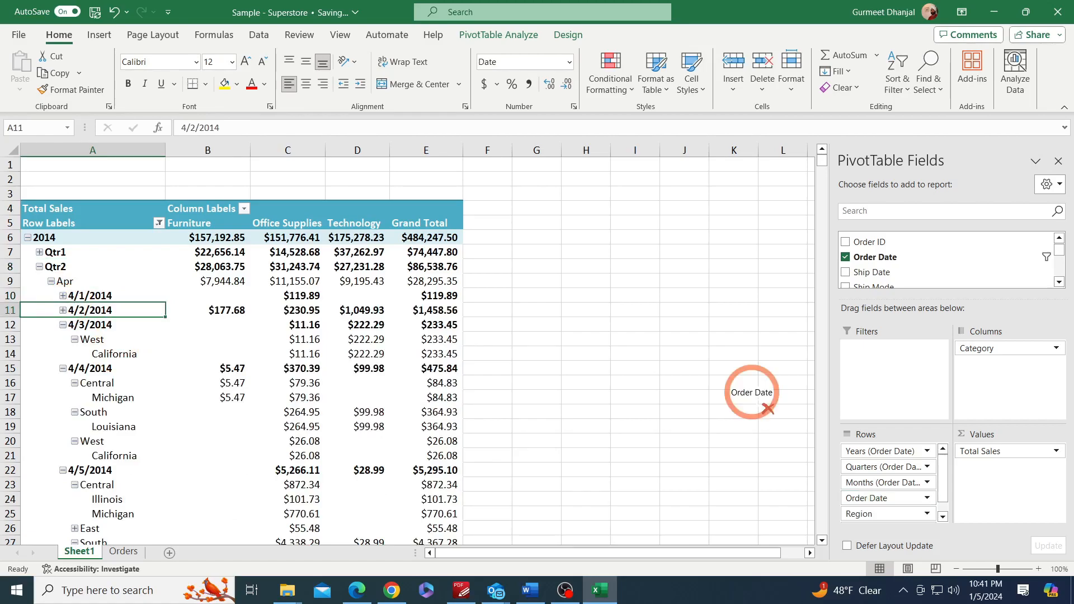
click(51, 282)
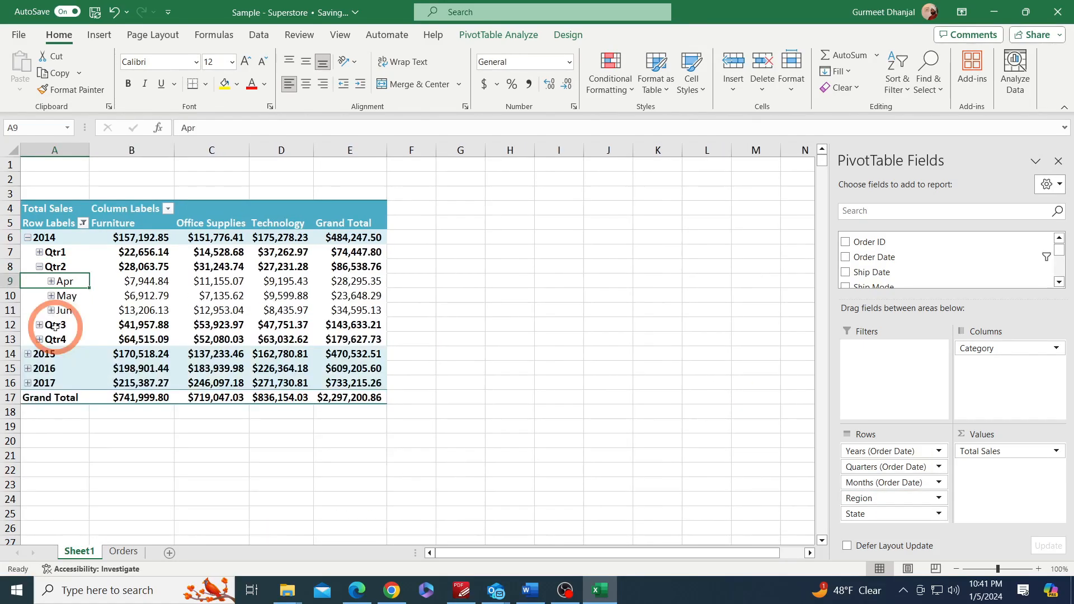
click(51, 296)
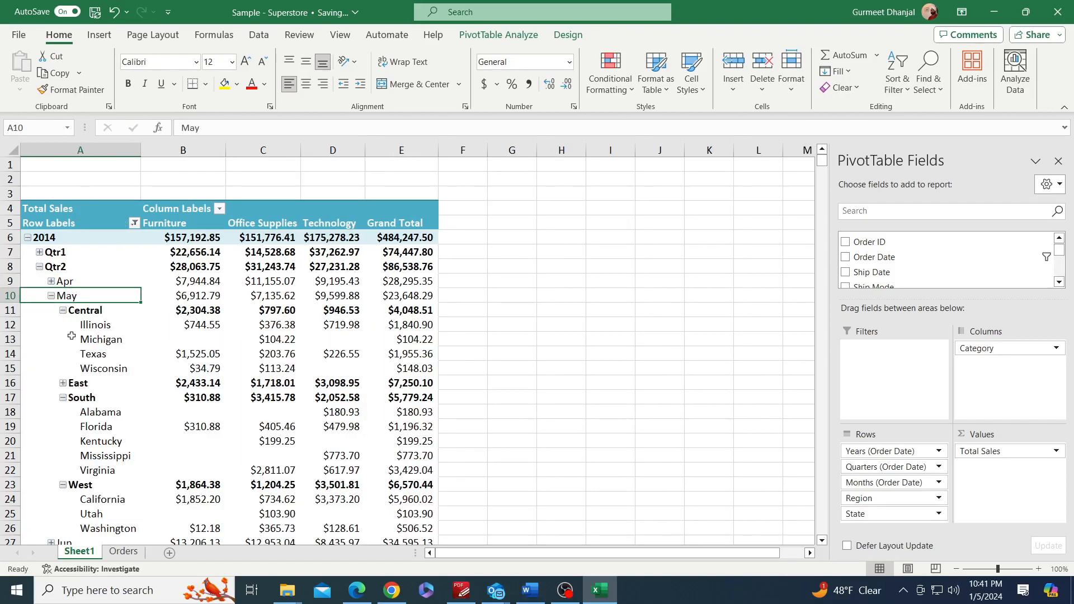
- Collapse the Central, South and West regions under May 2014
click(63, 311)
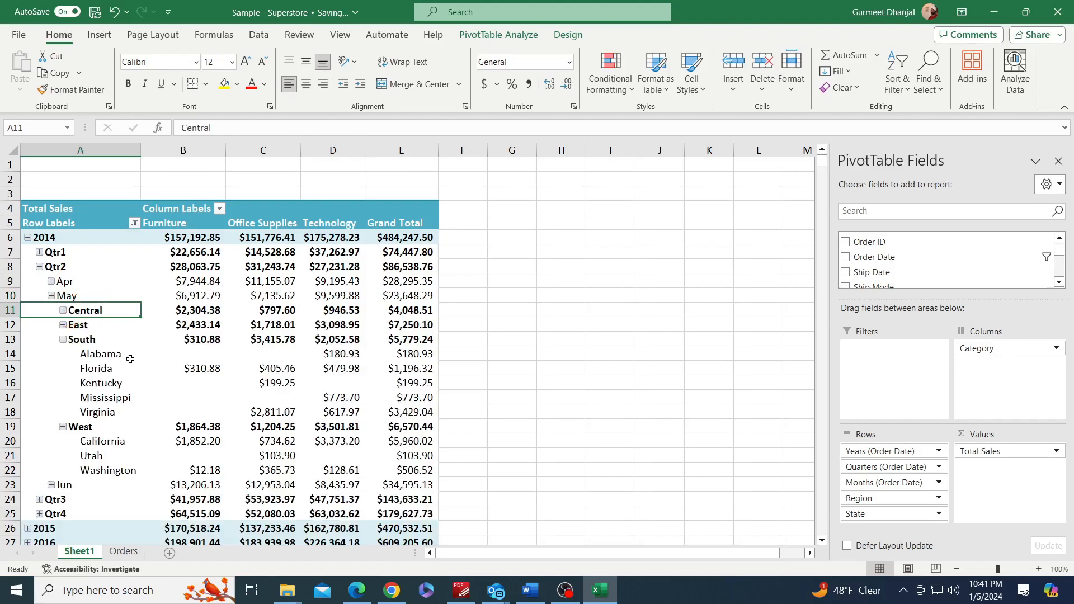
click(63, 340)
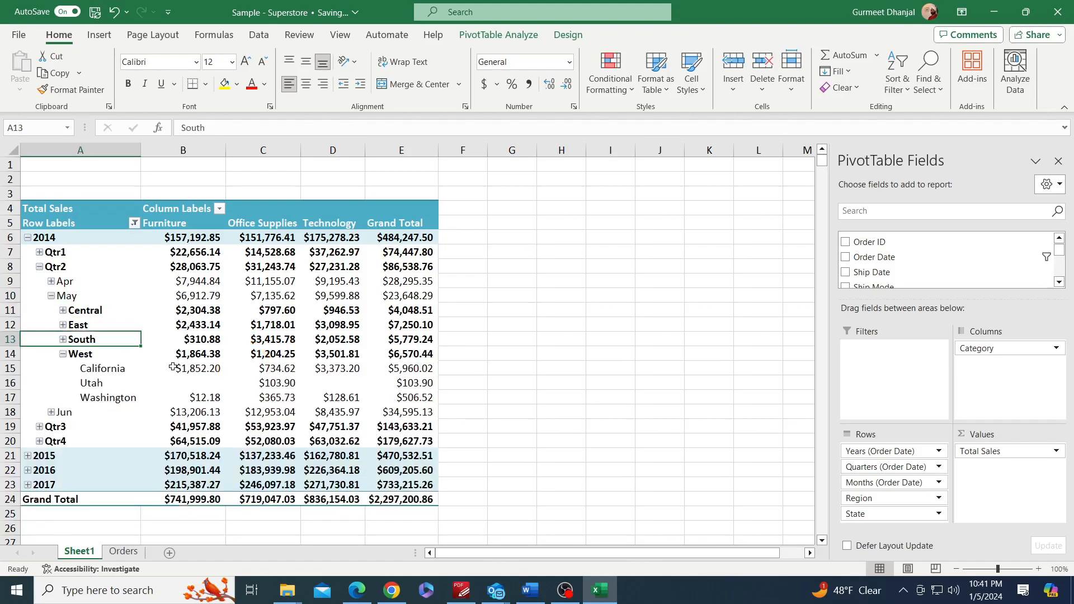
click(64, 355)
mouse_move(117, 324)
- Insert a timeline for the Order Date field and move it into the empty area beside the PivotTable
key(alt+Tab)
key(ctrl+alt+u)
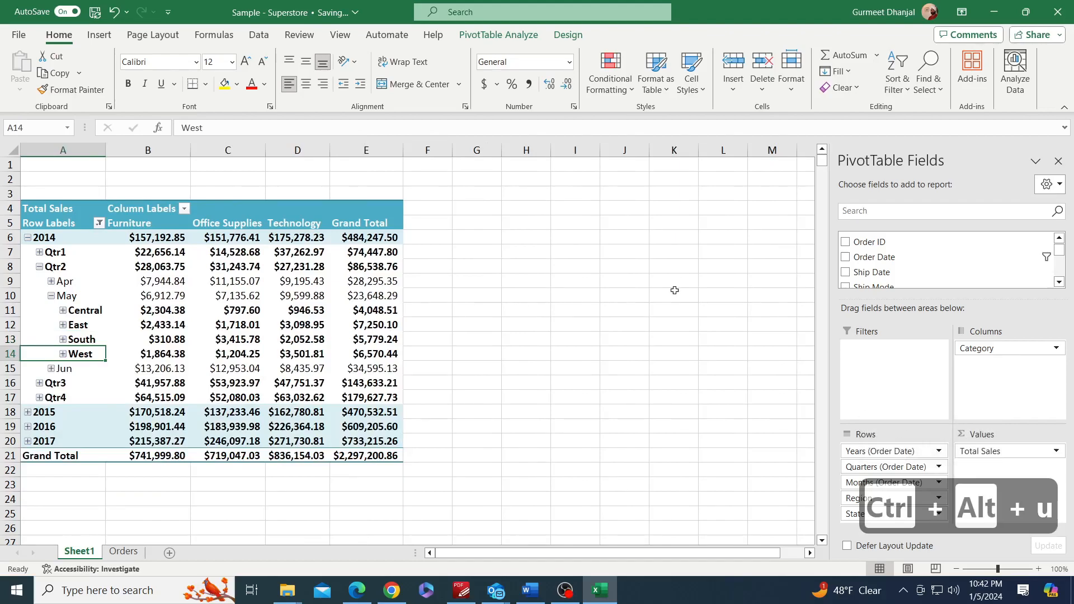
click(498, 34)
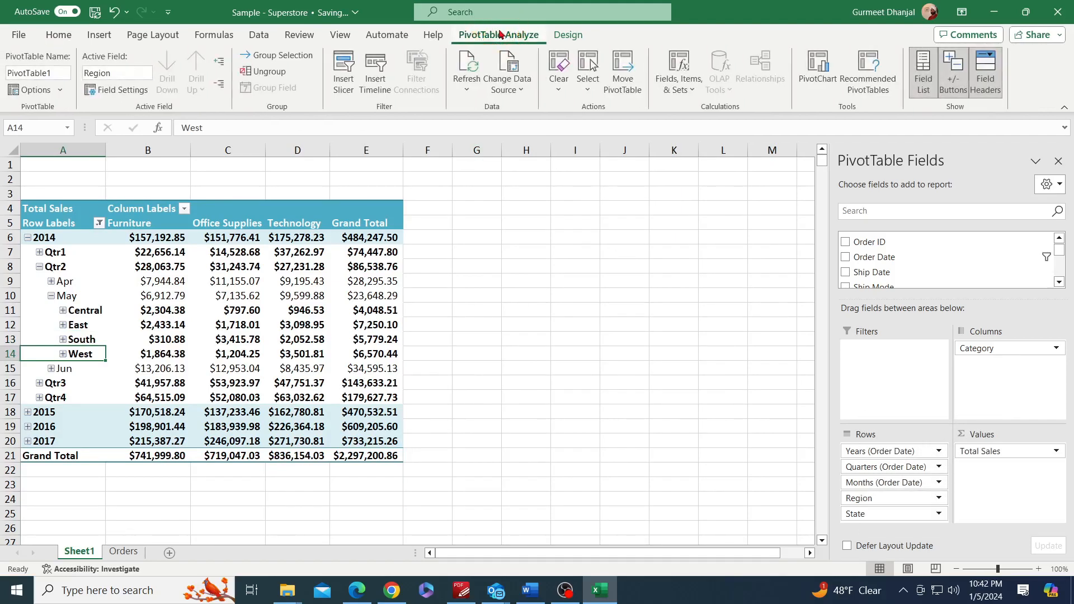
click(386, 89)
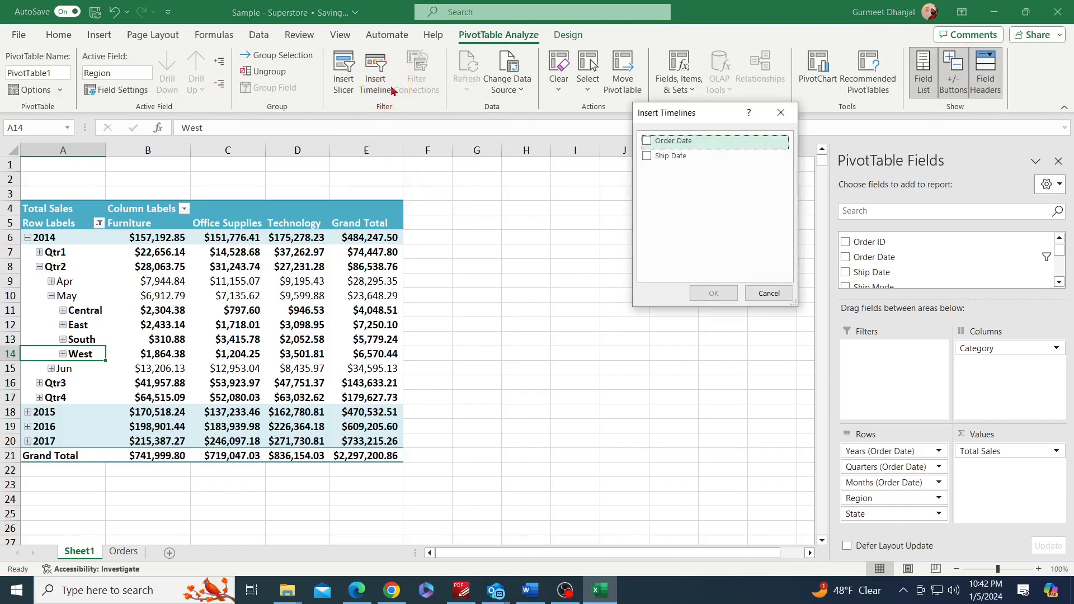
click(646, 145)
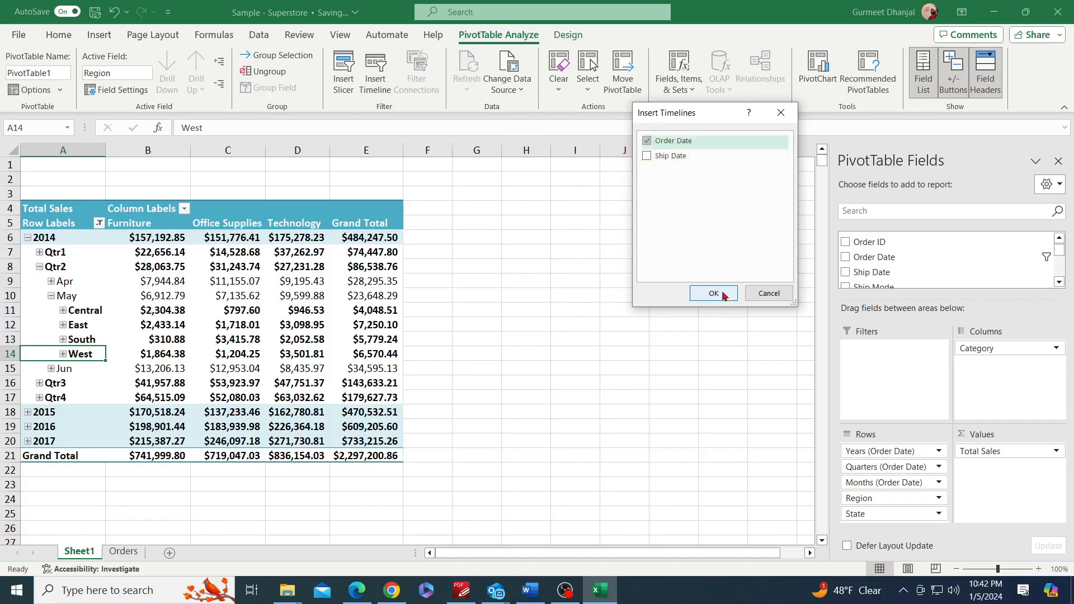
click(722, 295)
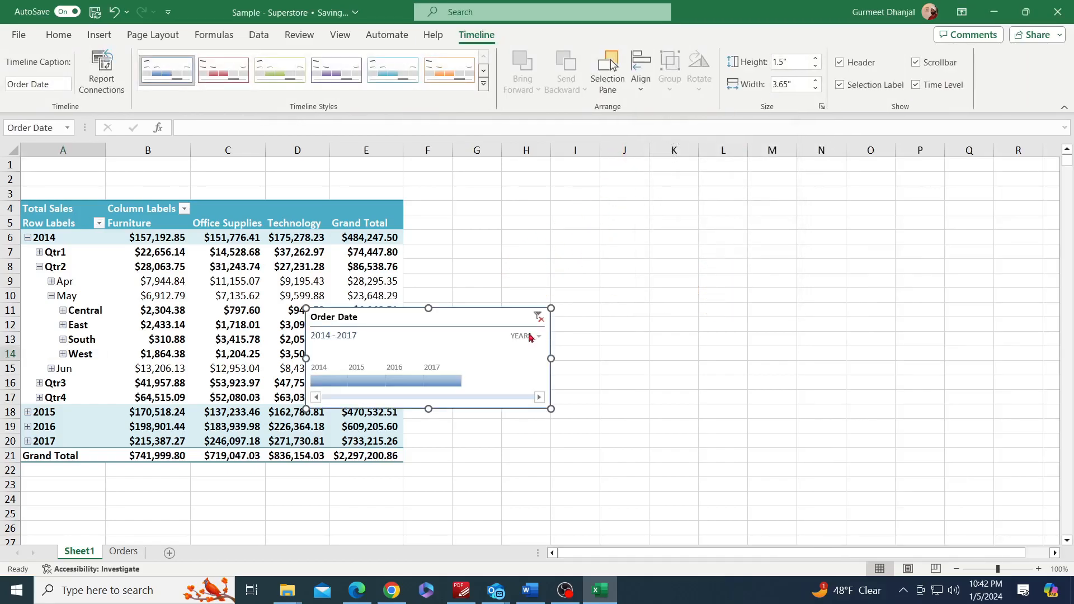
drag(481, 326, 686, 223)
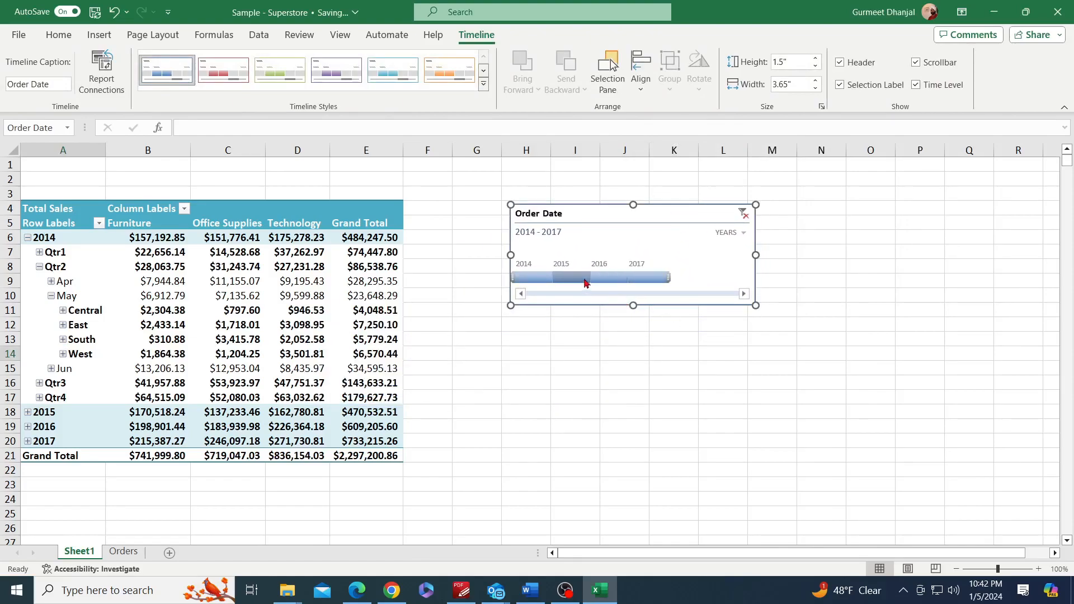
- Filter the Order Date timeline to 2016 and change its time level to quarters
click(611, 281)
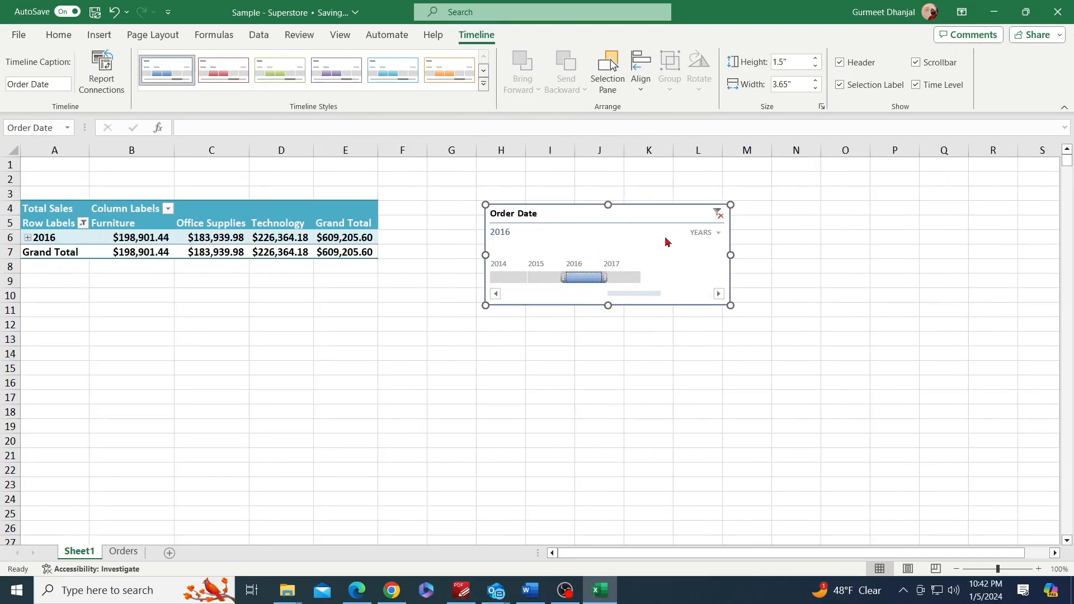
click(703, 232)
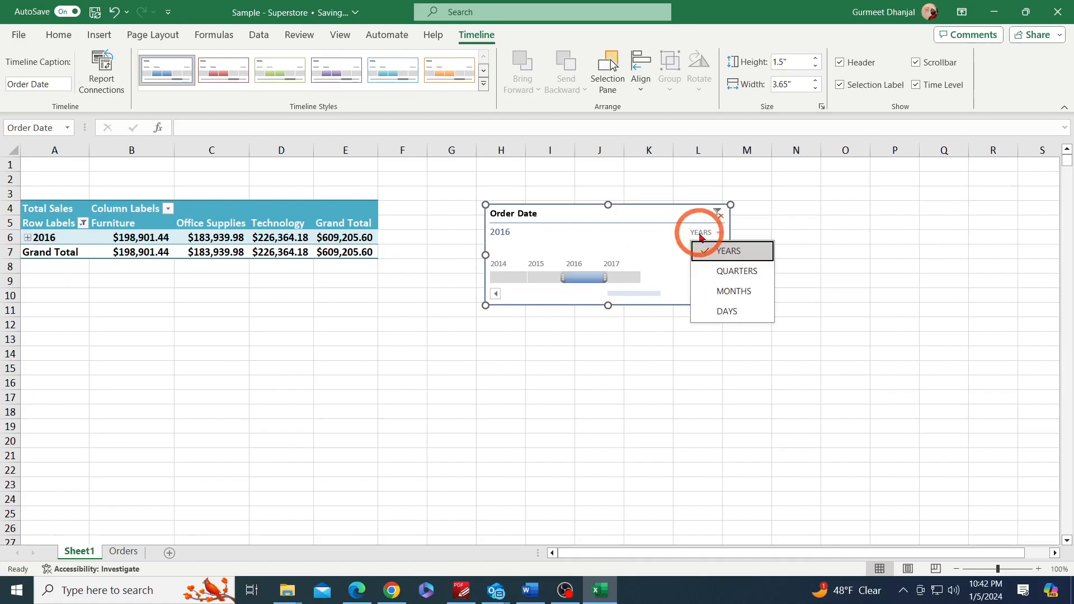
click(747, 270)
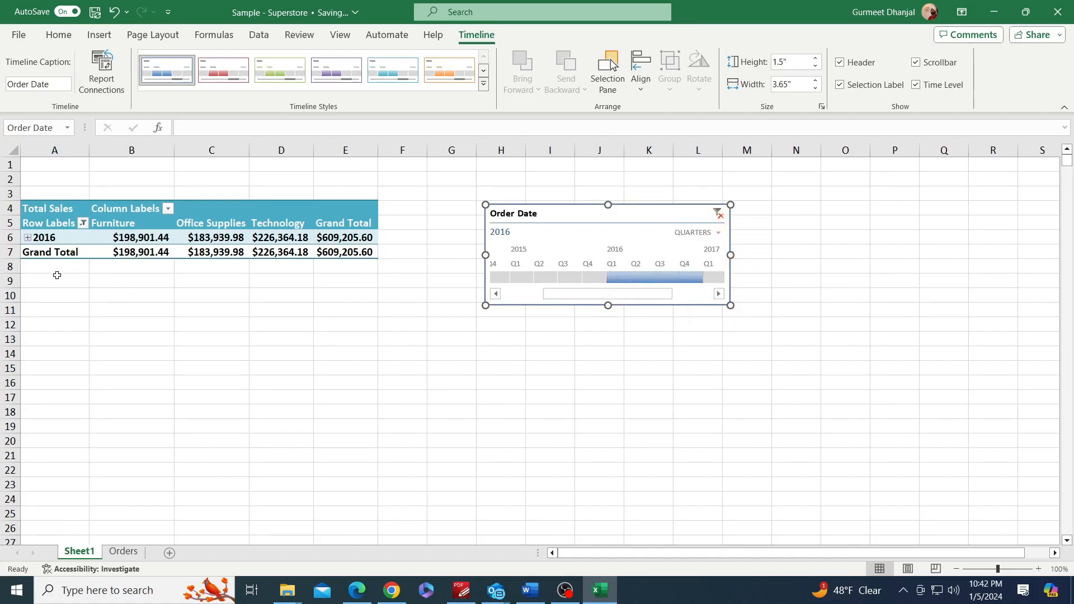
- Filter the timeline to Q2 2016 and to Q3 - Q4 2015, expanding the 2016 and 2015 rows in the PivotTable
click(28, 238)
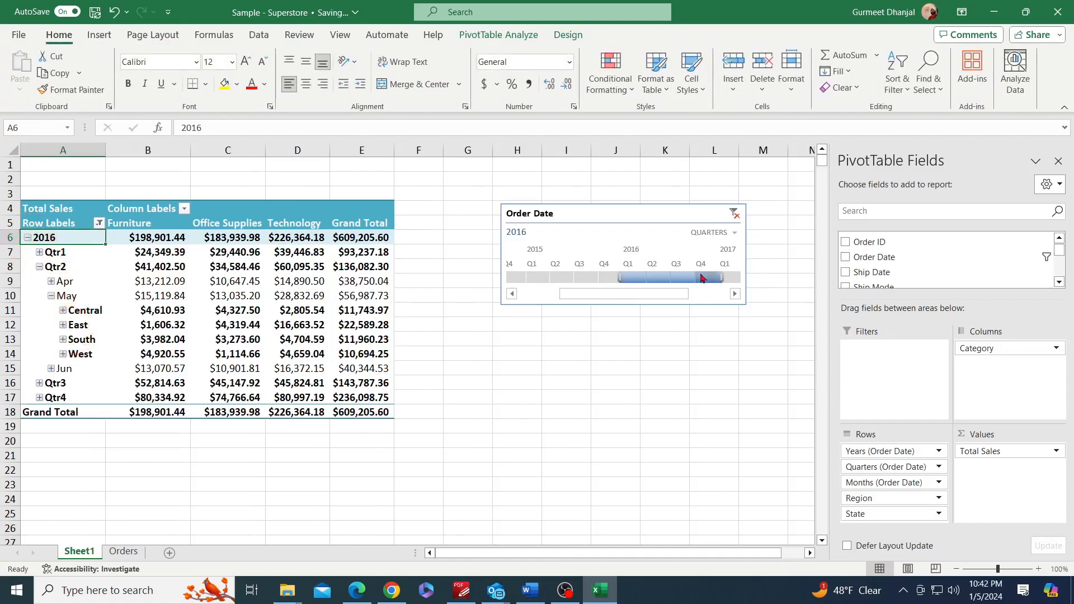
click(653, 280)
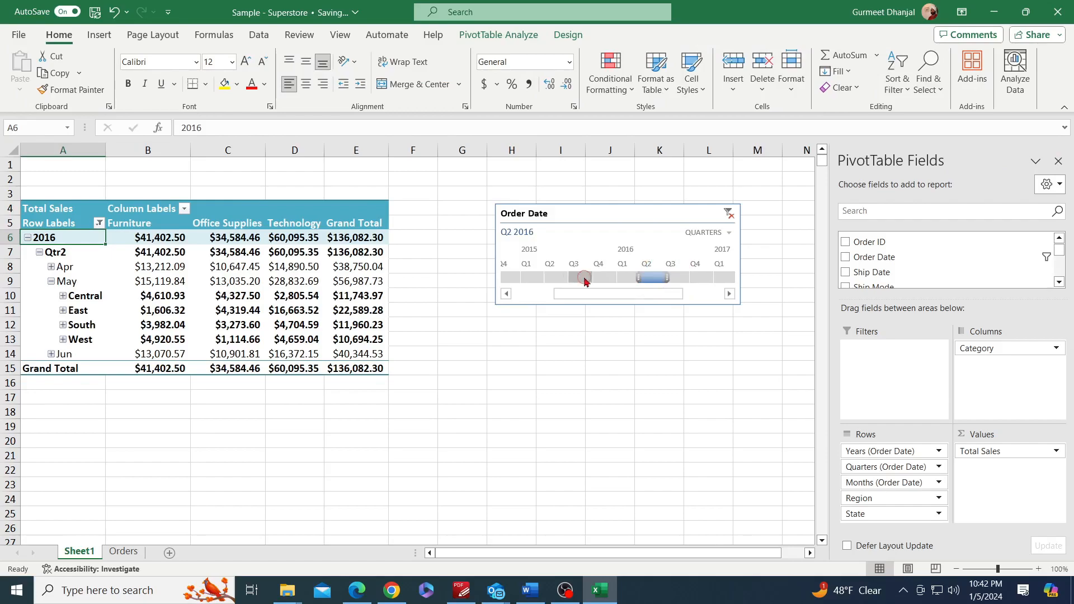
drag(586, 282, 599, 278)
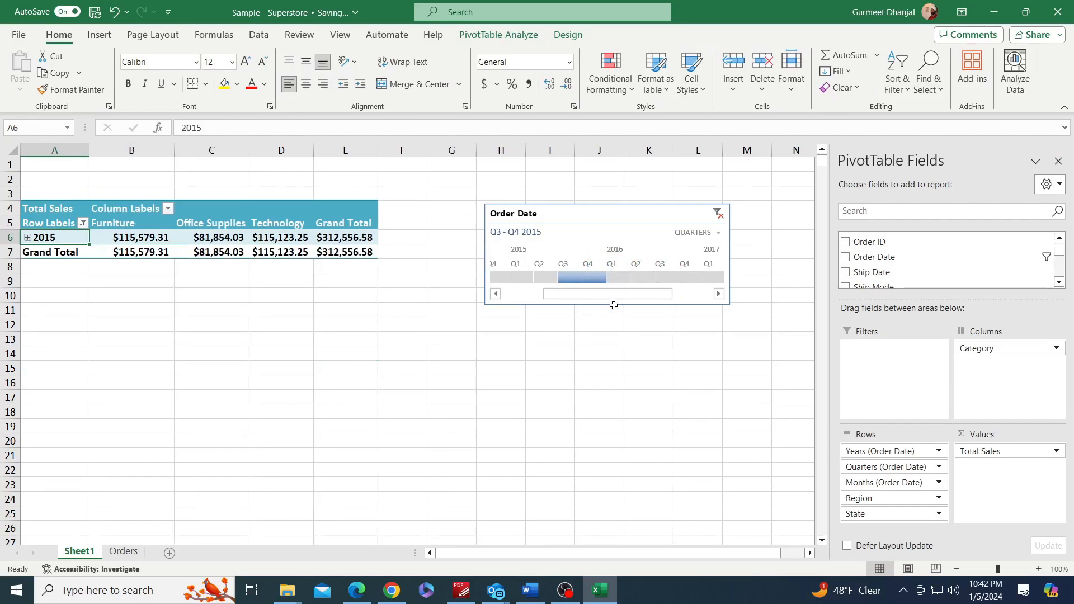
click(28, 238)
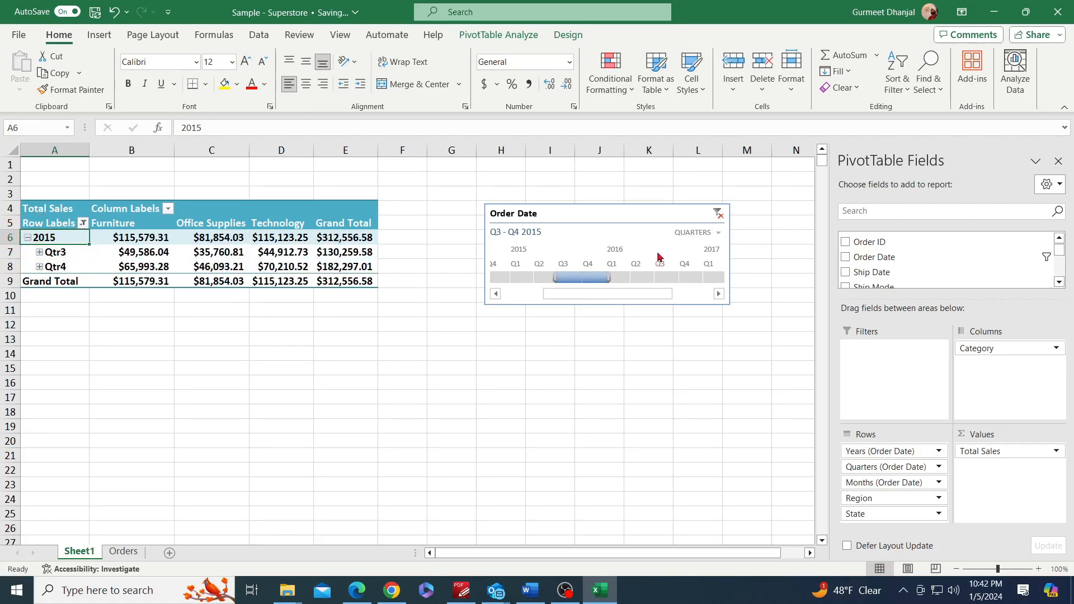
- Change the timeline's time level to months and filter it to Apr - Jul 2015
click(697, 232)
click(730, 288)
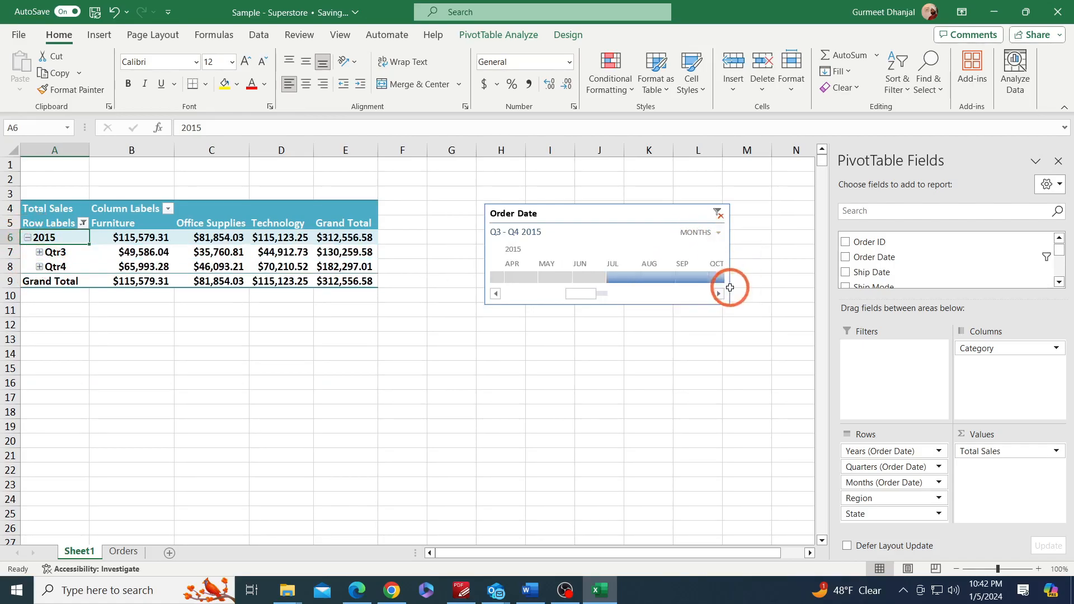
drag(517, 280, 617, 278)
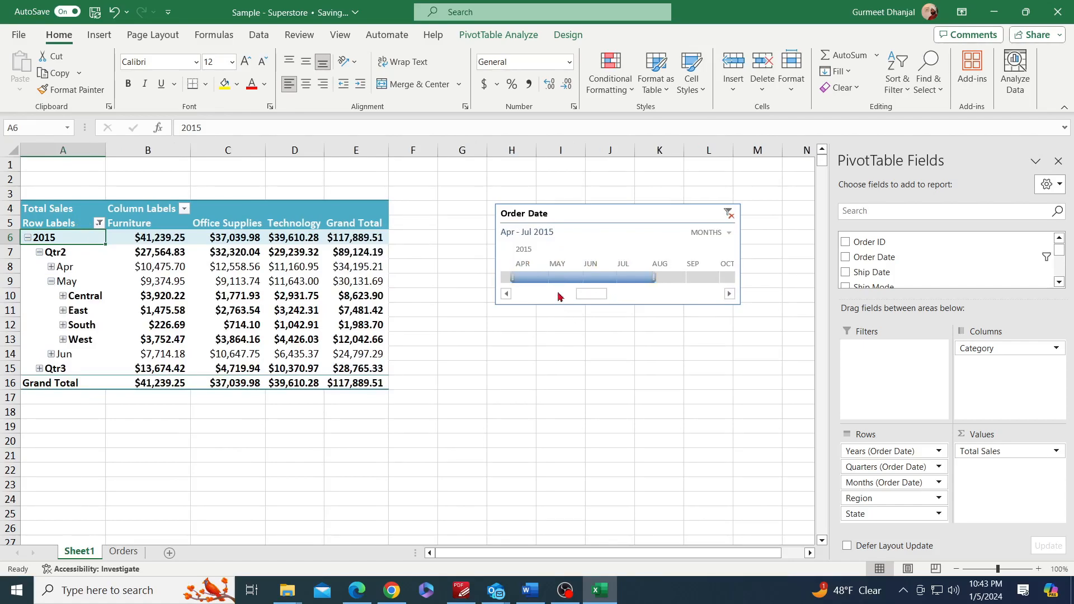
- Start a new calculated field in the PivotTable, name it Cost and clear the default 0 from its formula
mouse_move(141, 253)
key(ctrl)
key(alt)
click(519, 37)
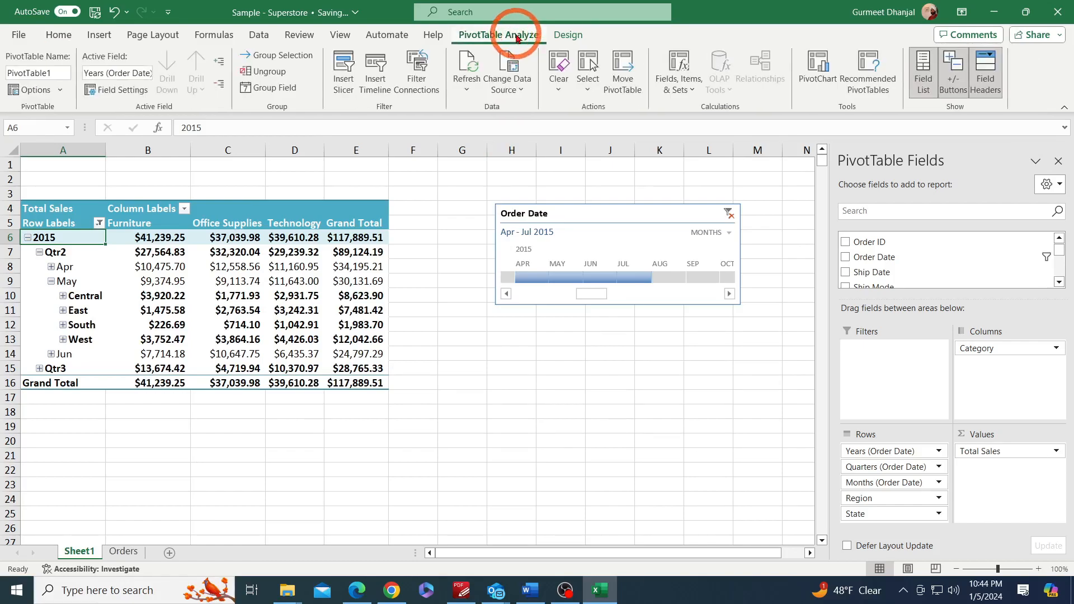
click(693, 91)
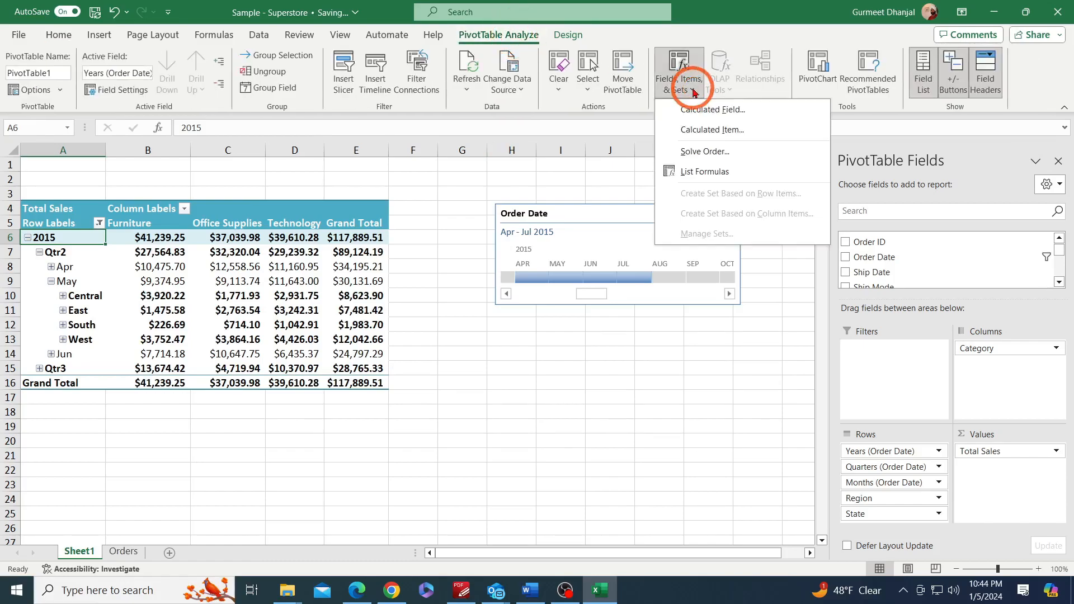
click(758, 114)
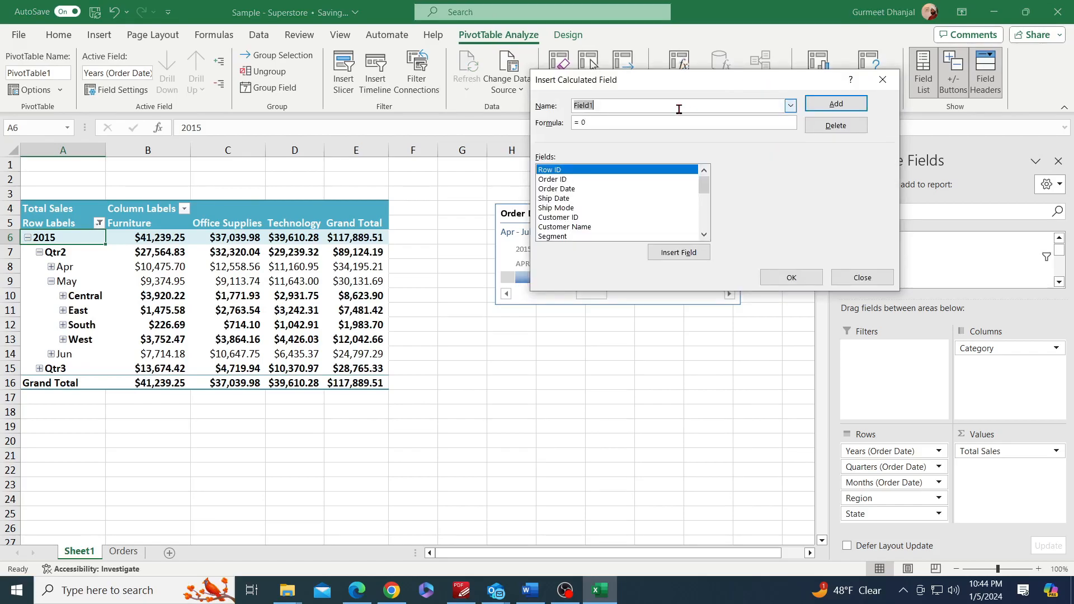
text(Cost)
click(649, 120)
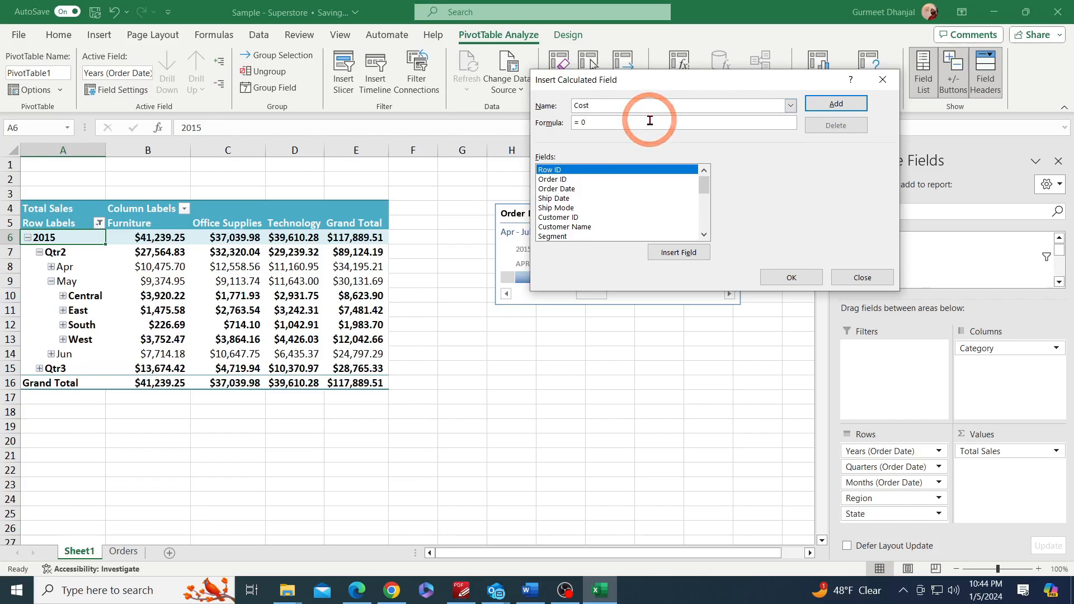
key(BackSpace)
- Define the Cost field's formula as Sales - Profit, and add the calculated field to the PivotTable
scroll(642, 221, down, 3)
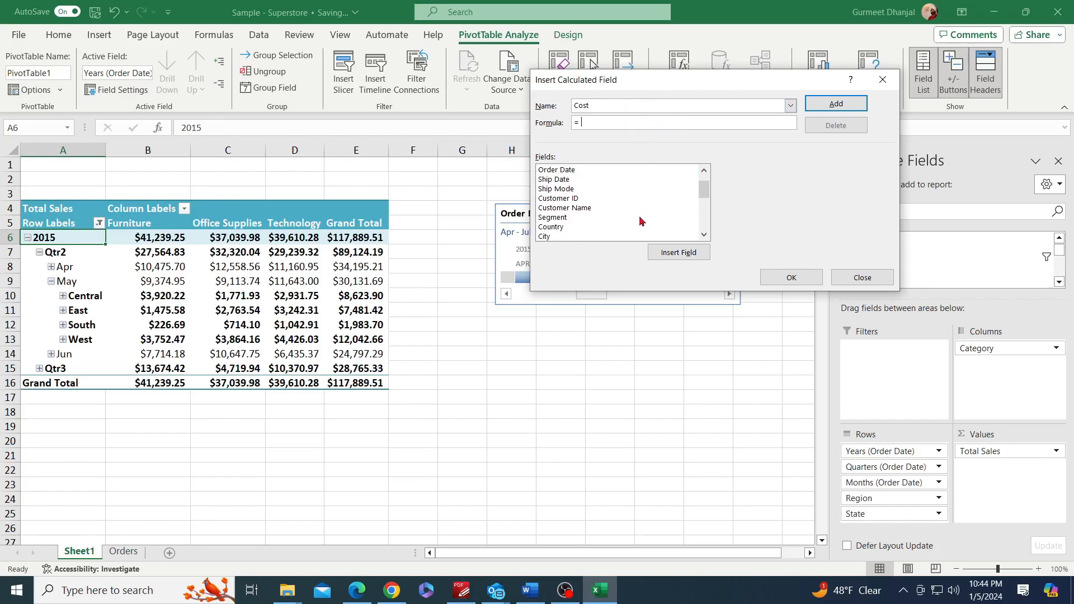
scroll(642, 221, down, 1)
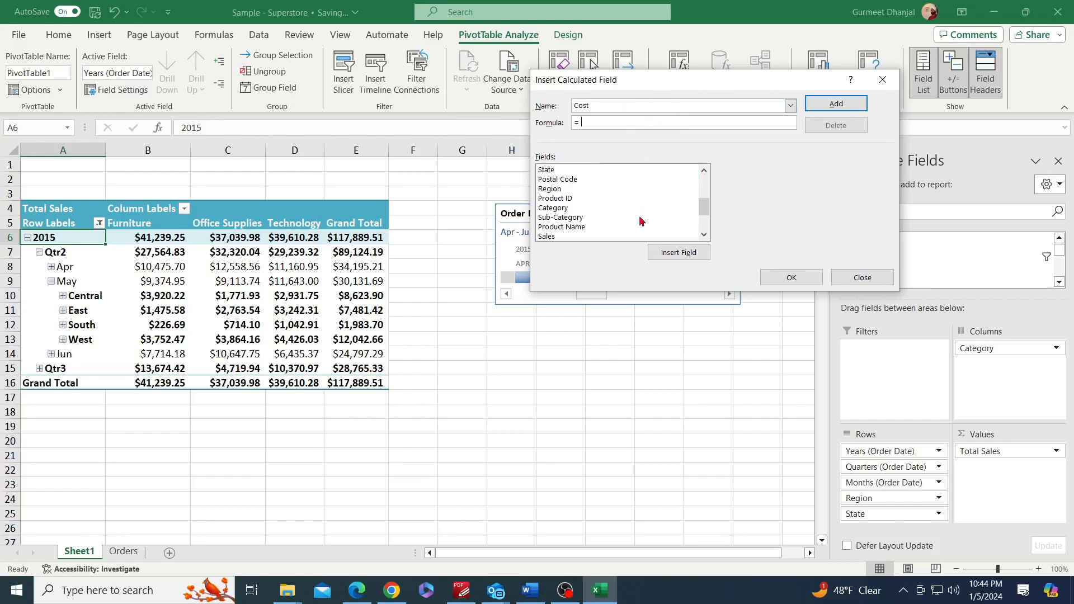
click(593, 240)
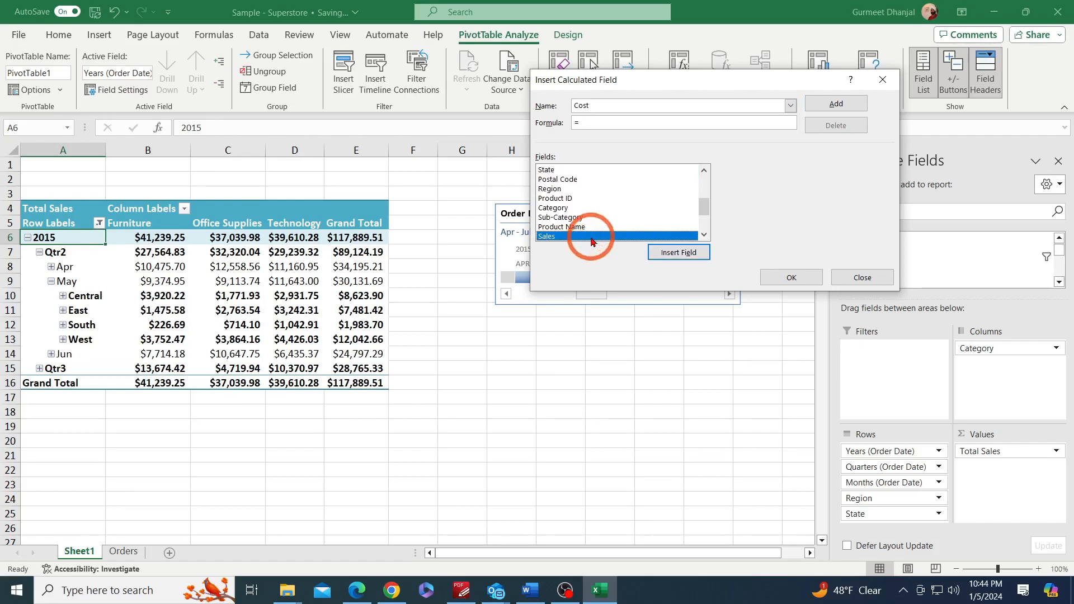
double_click(592, 241)
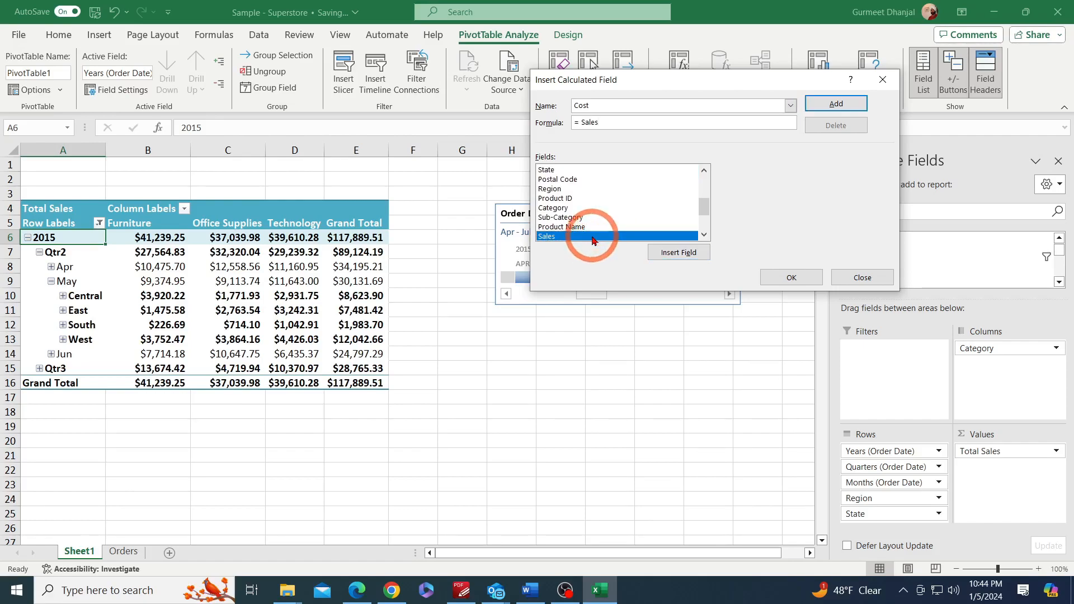
scroll(601, 230, down, 2)
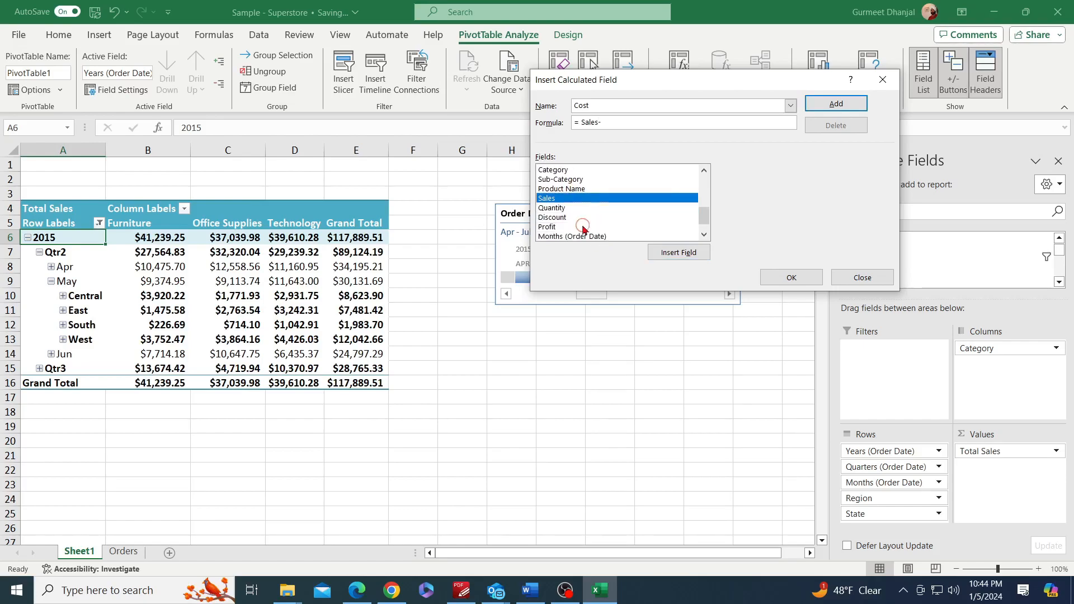
double_click(582, 226)
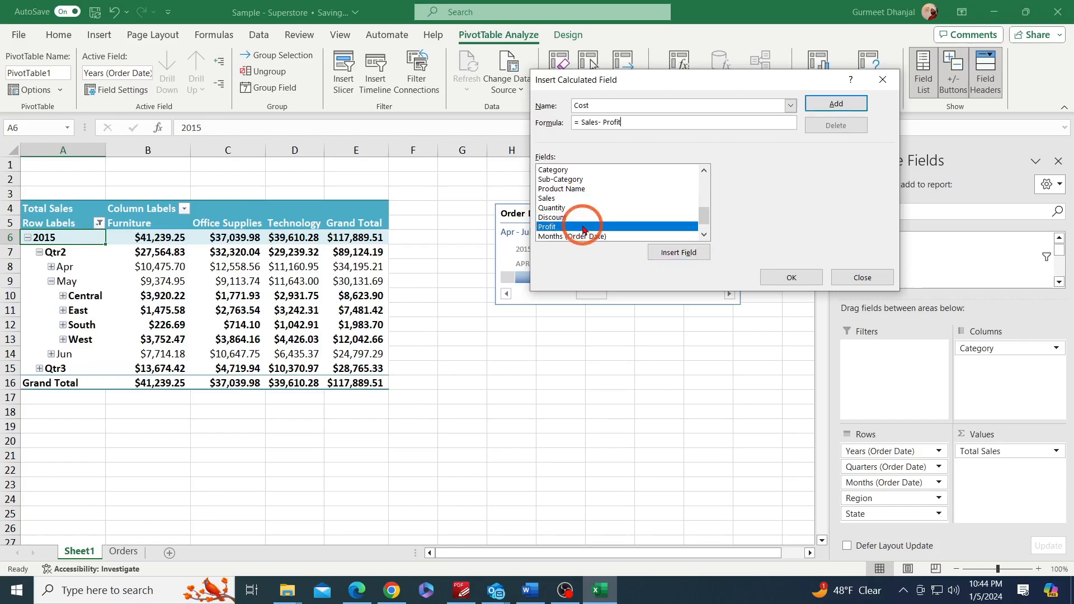
click(834, 106)
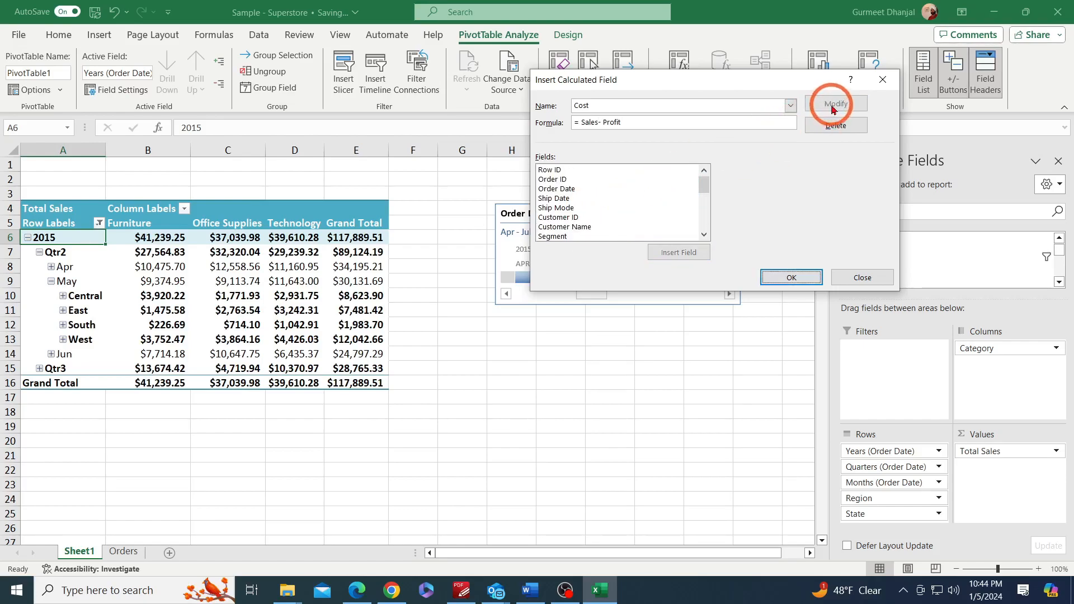
click(786, 278)
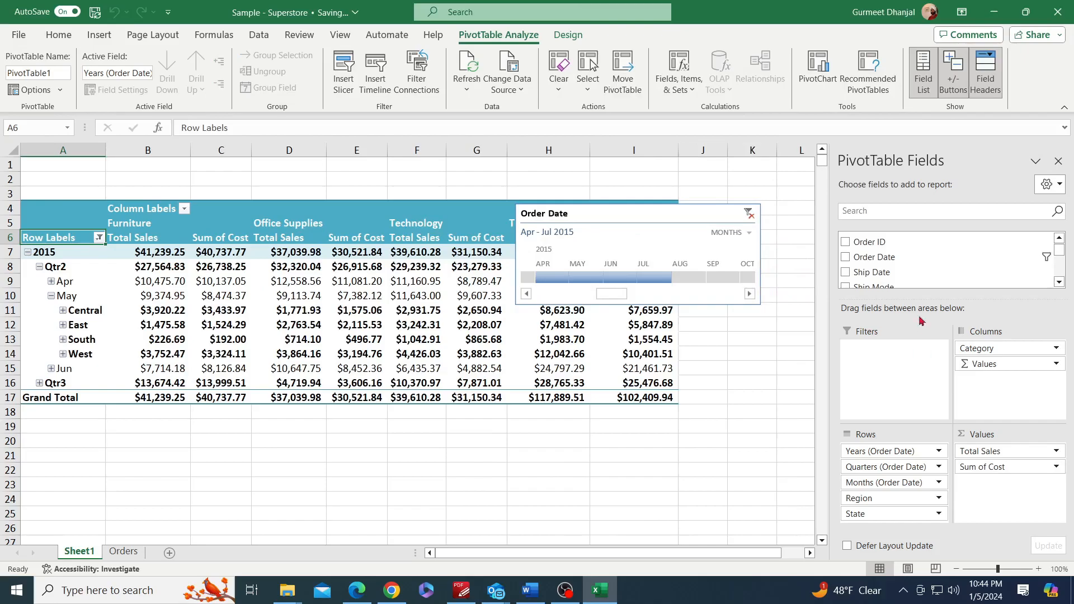
- Check for the Cost field in the PivotTable's field list and remove Total Sales from the values
scroll(919, 280, down, 2)
scroll(919, 283, down, 5)
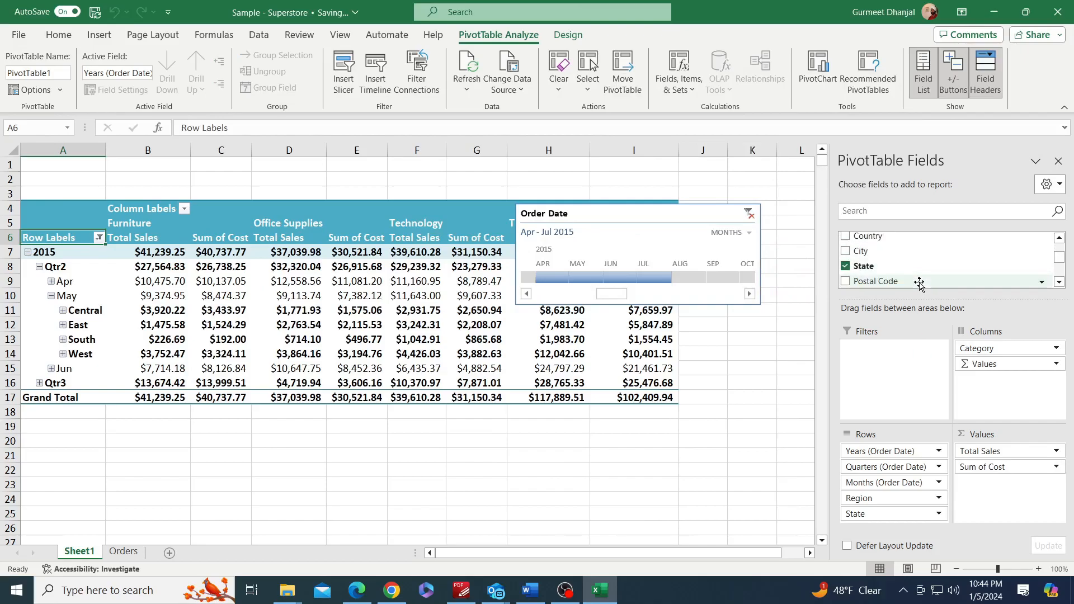
scroll(919, 282, down, 5)
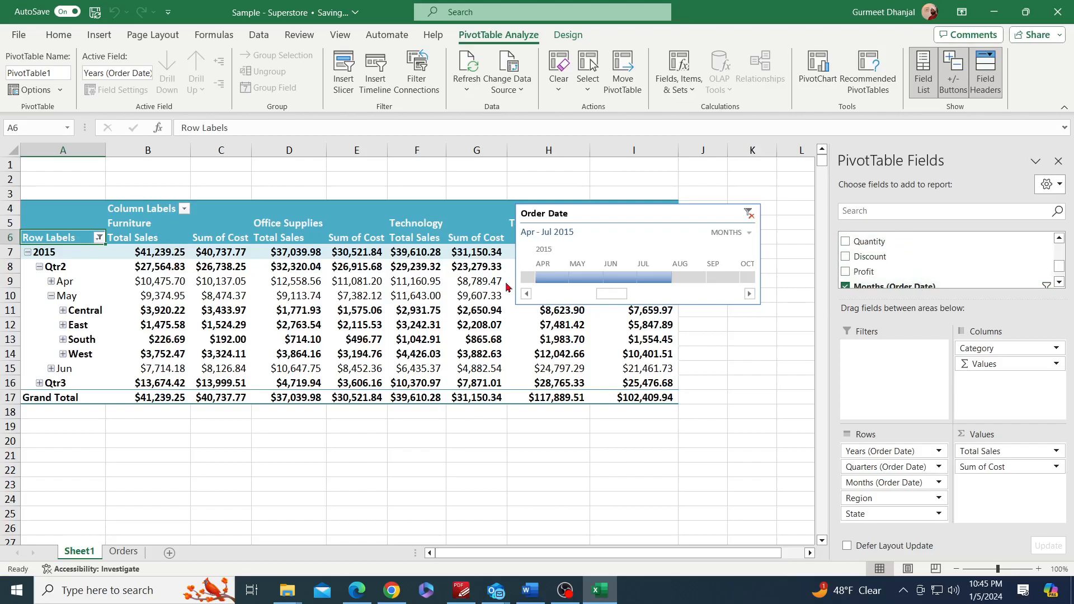
scroll(954, 254, down, 3)
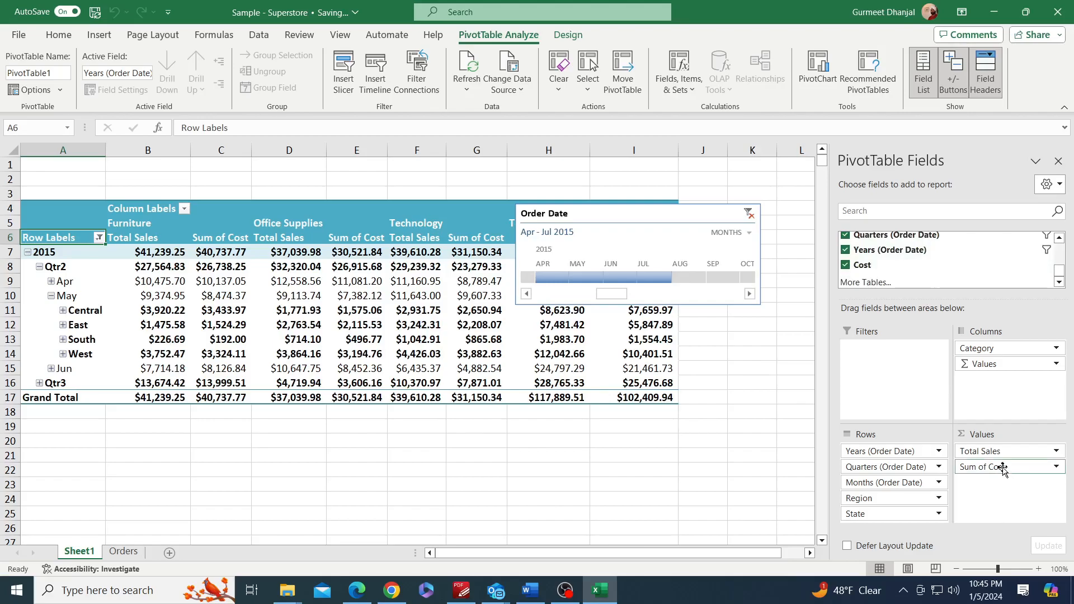
drag(998, 451, 743, 449)
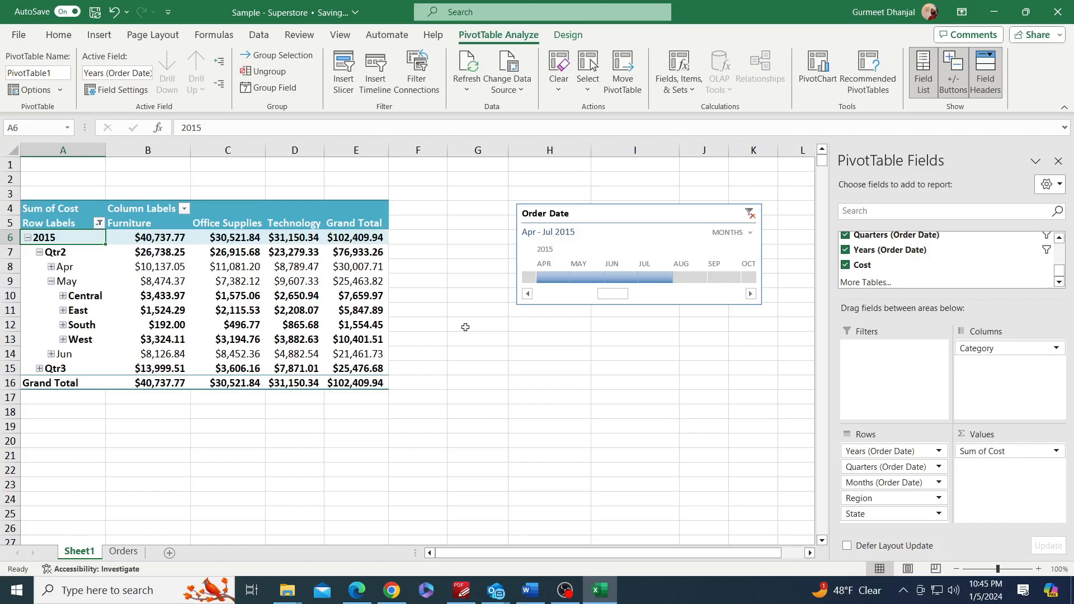
key(alt+Tab)
key(ctrl+alt+u)
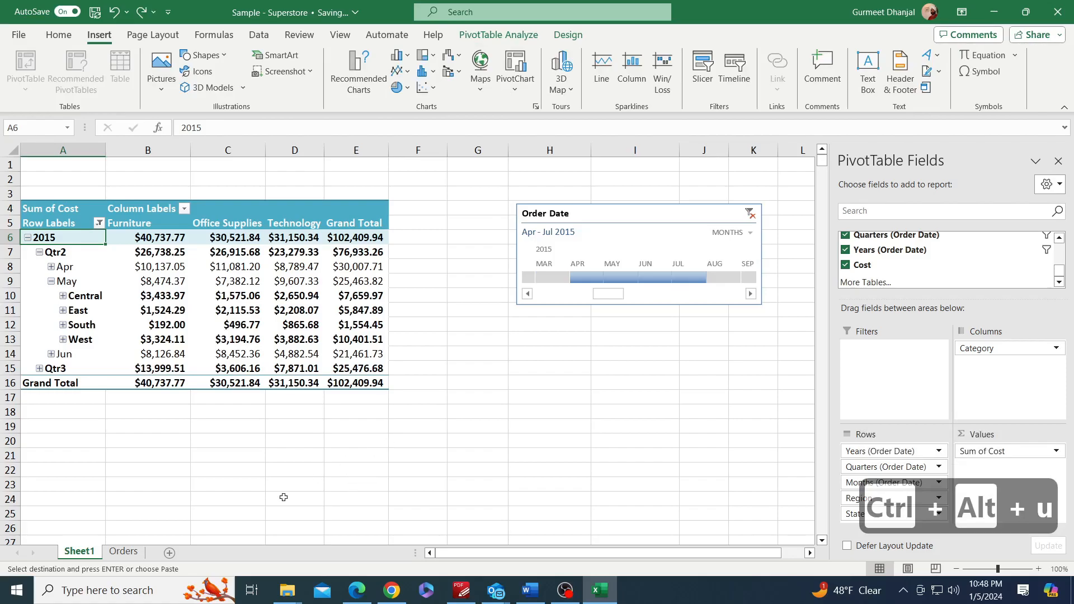
- Open the Orders sheet and cancel the pending copy of the last rows
click(133, 556)
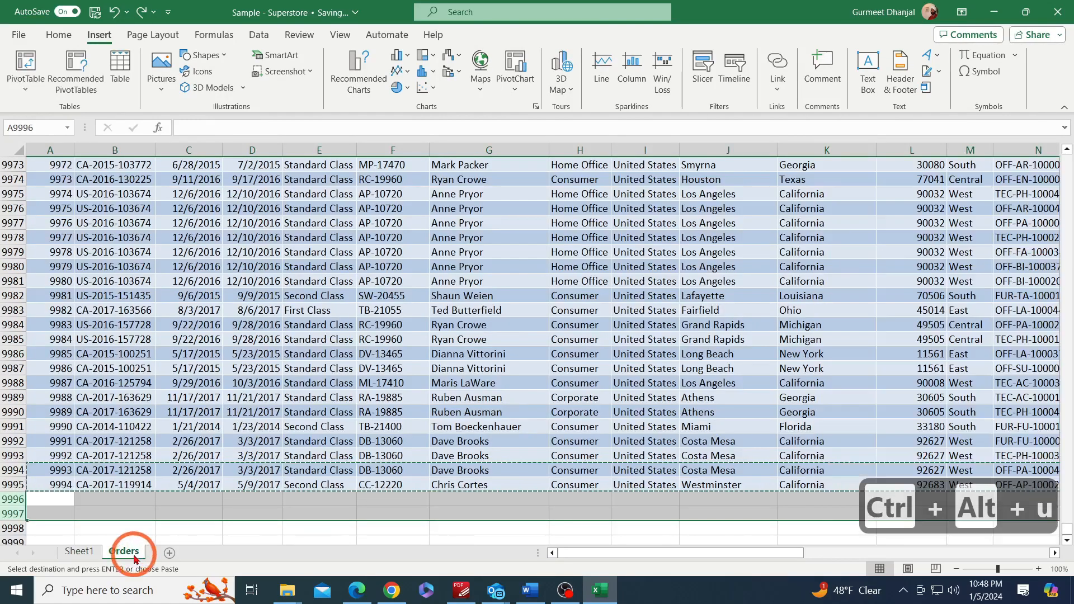
click(179, 430)
key(Escape)
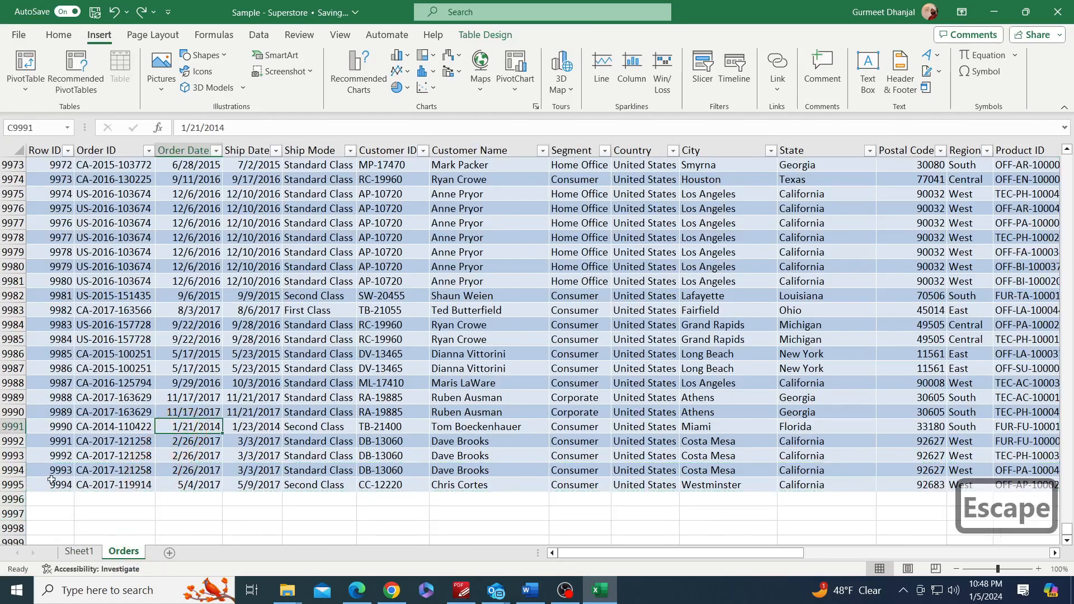
- Copy the last two order records, rows 9994 and 9995, across all table columns
click(12, 470)
drag(13, 470, 13, 499)
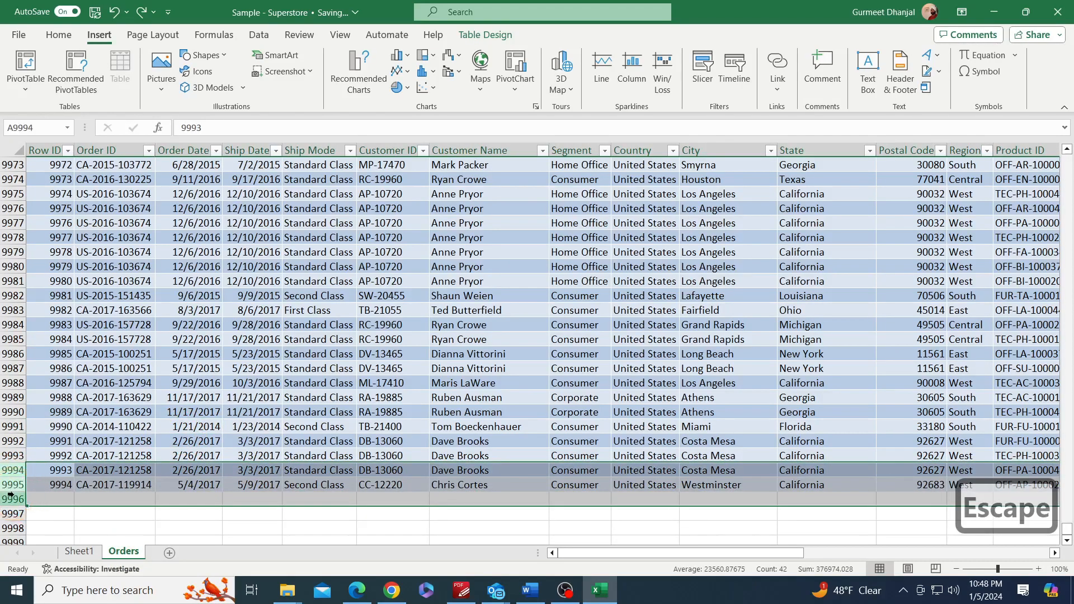
click(12, 499)
key(Up)
key(Up)
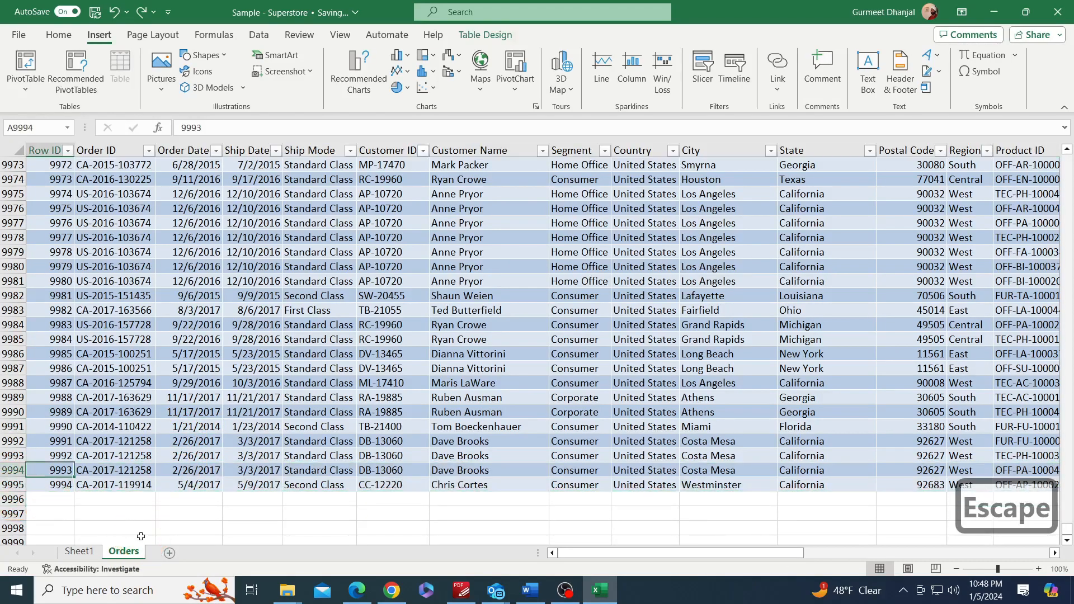
key(shift+Down)
key(ctrl+shift+Right)
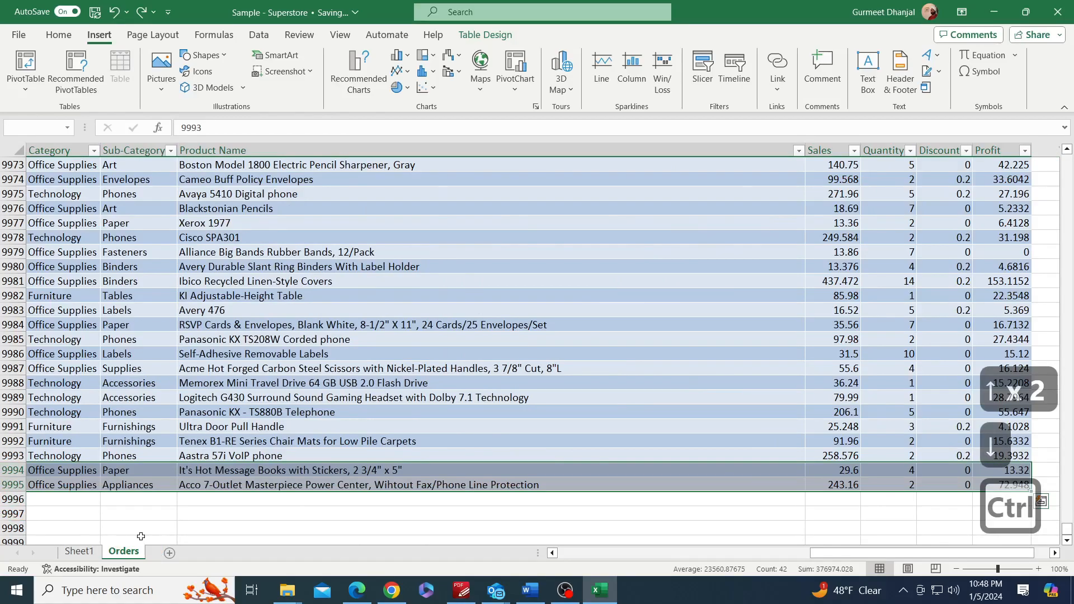
key(ctrl+c)
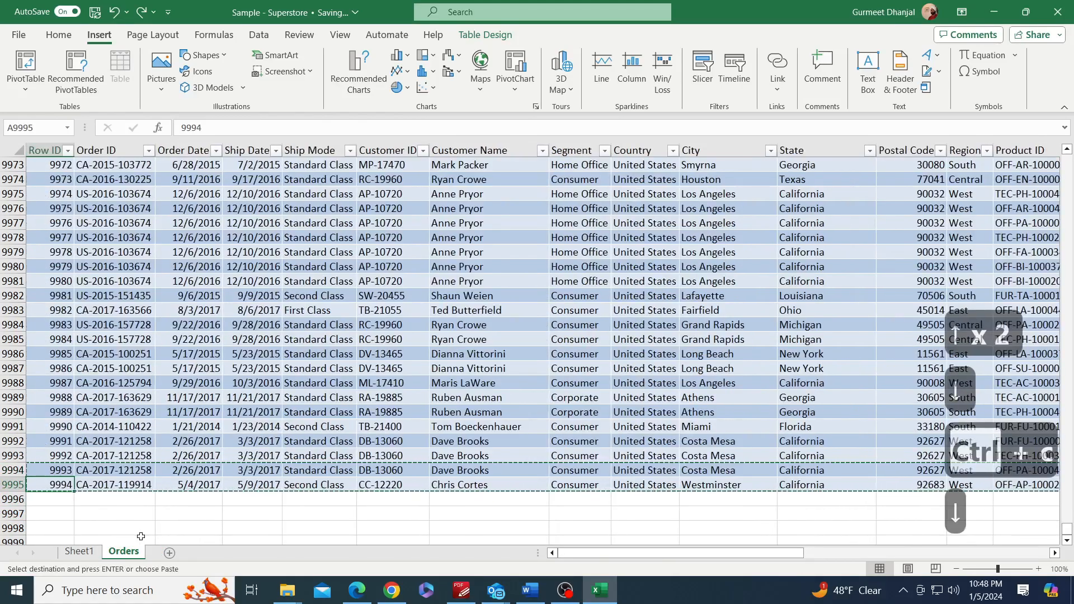
- Paste the two copied records directly below the Orders table, starting at row 9996
key(ctrl+shift+Right)
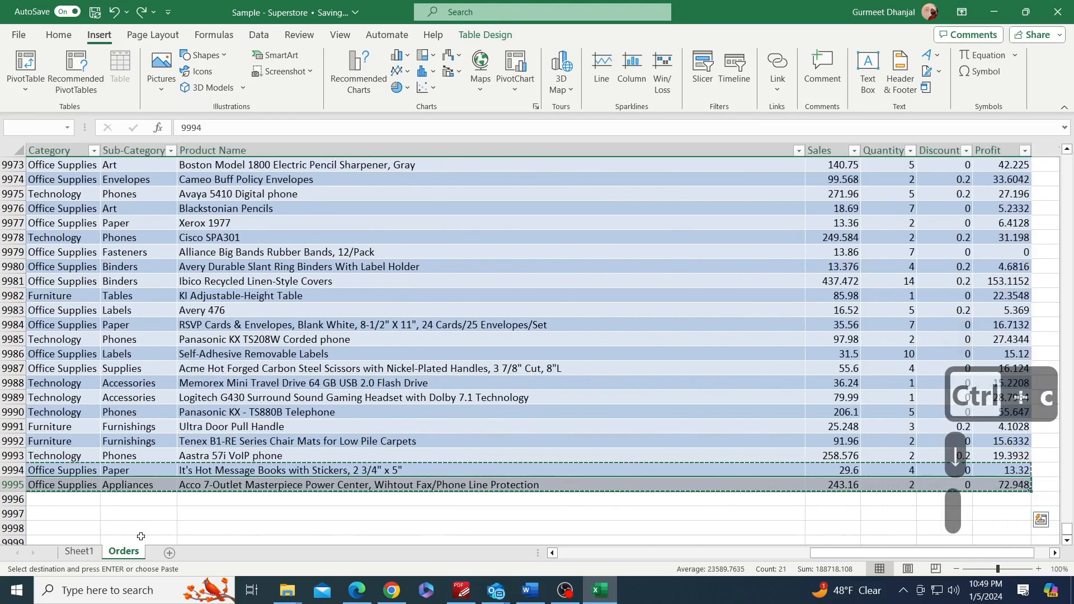
click(8, 500)
key(ctrl+v)
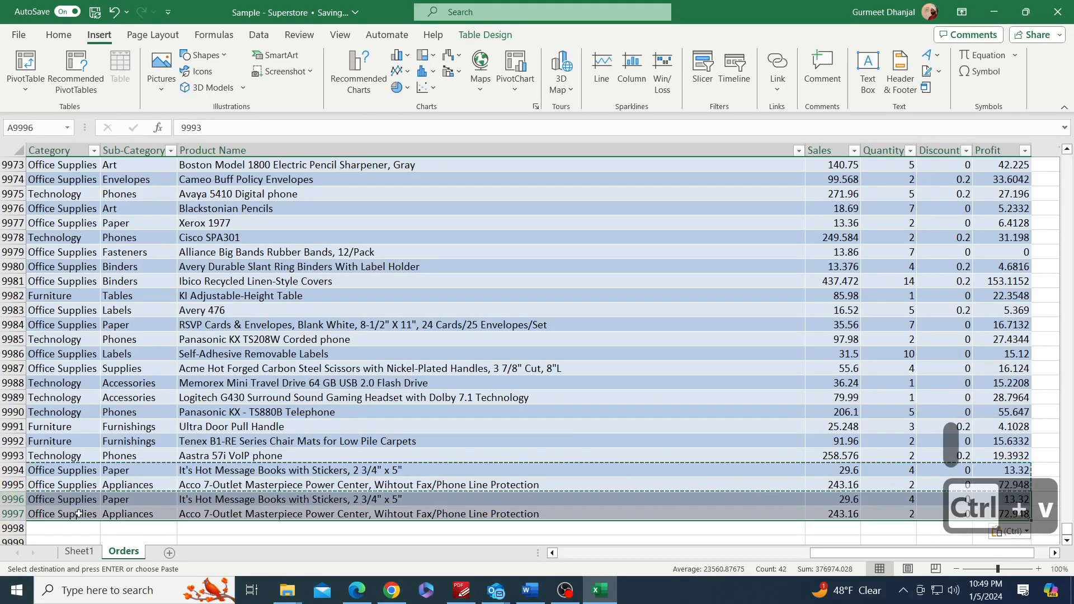
- Change the Row IDs of the two pasted records in A9996 and A9997 to 9995 and 9996
key(Home)
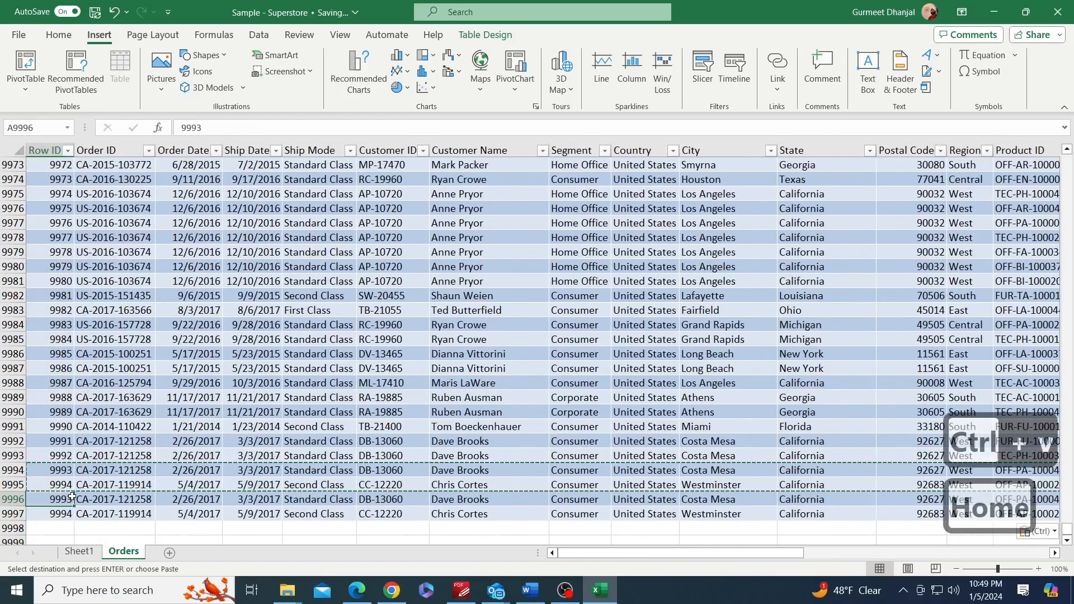
double_click(59, 499)
click(495, 590)
key(End)
key(BackSpace)
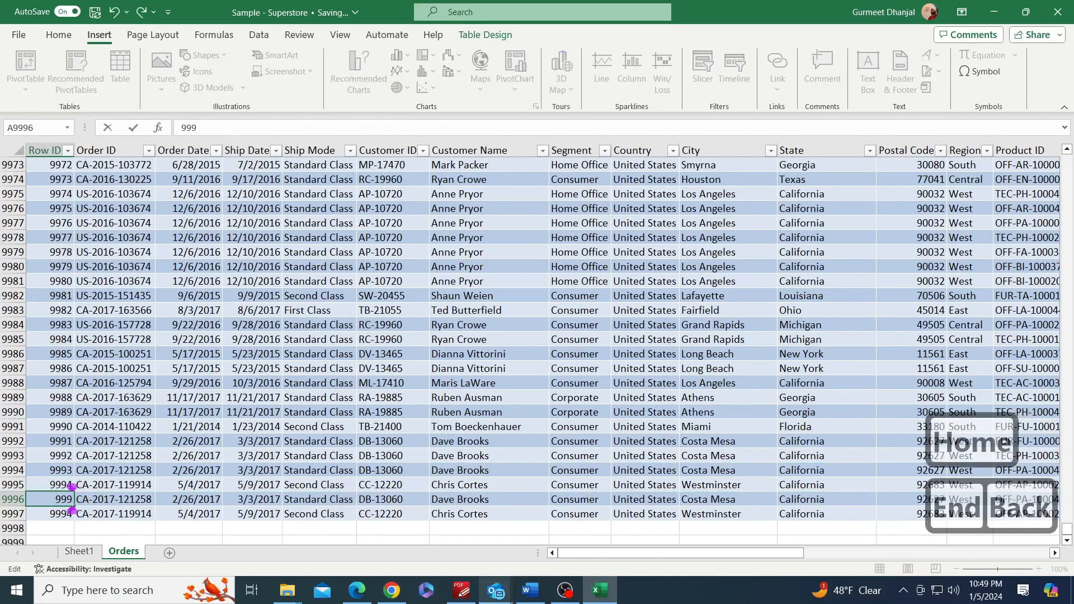
text(5)
key(Return)
key(F2)
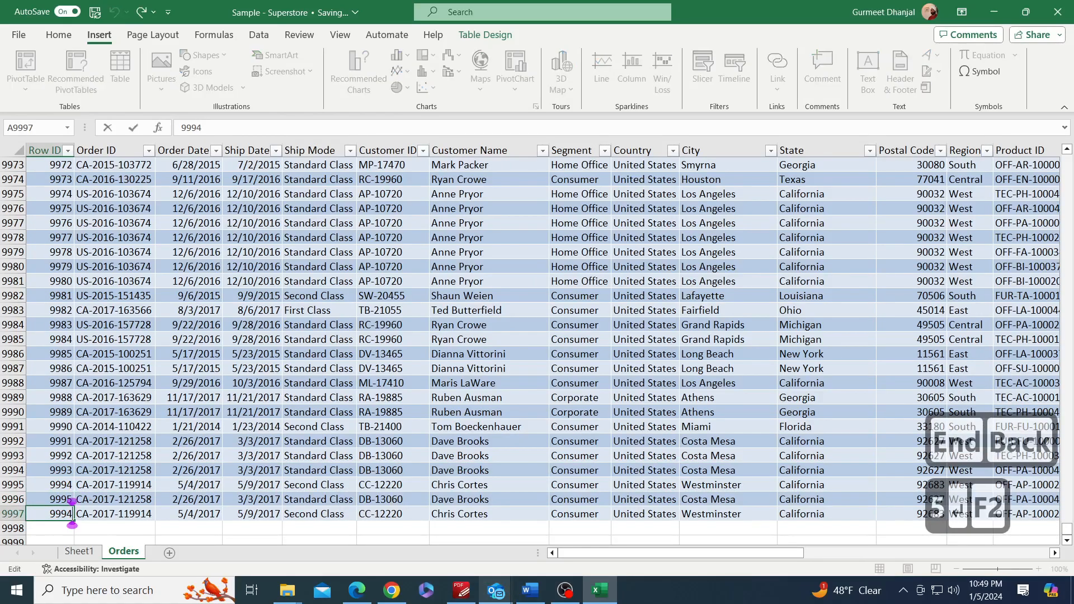
key(BackSpace)
text(6)
key(Return)
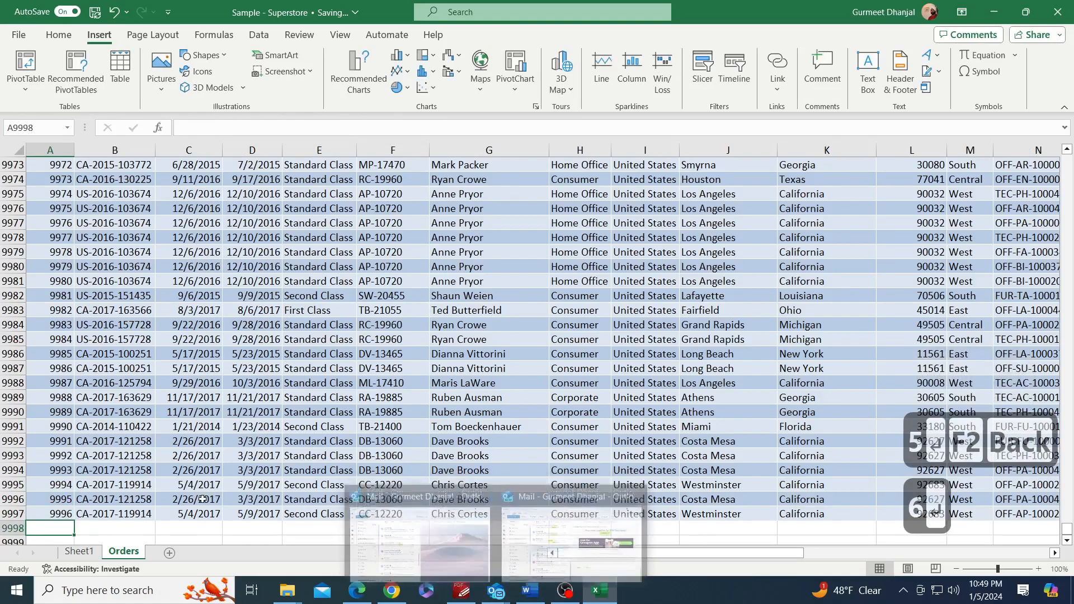
- Set the Order Date of both new records, in C9996 and C9997, to 1/1/2024
click(592, 598)
text(1/1/)
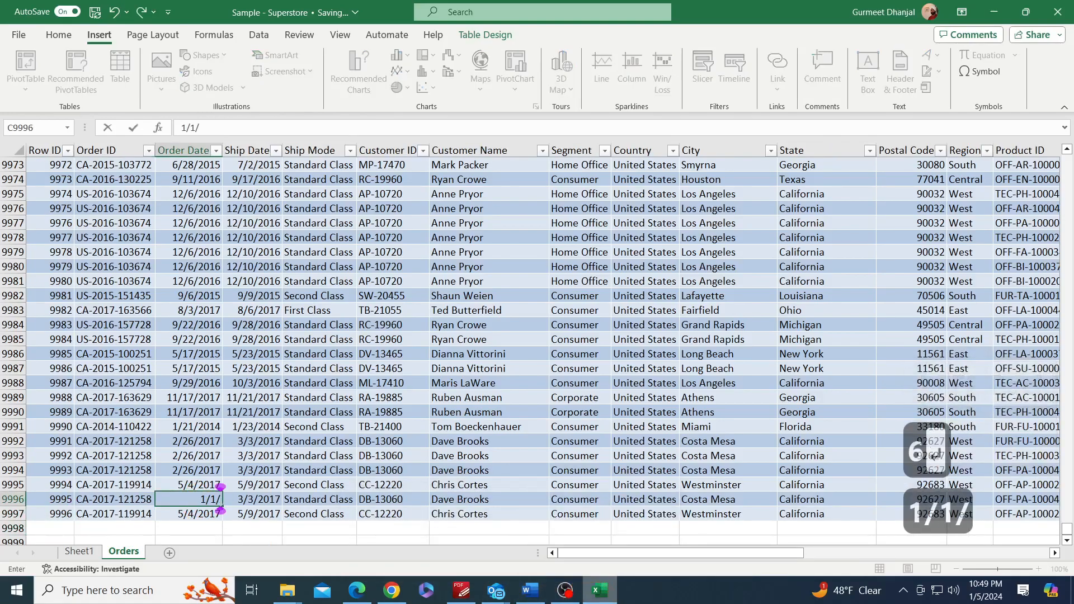
text(2024)
key(Return)
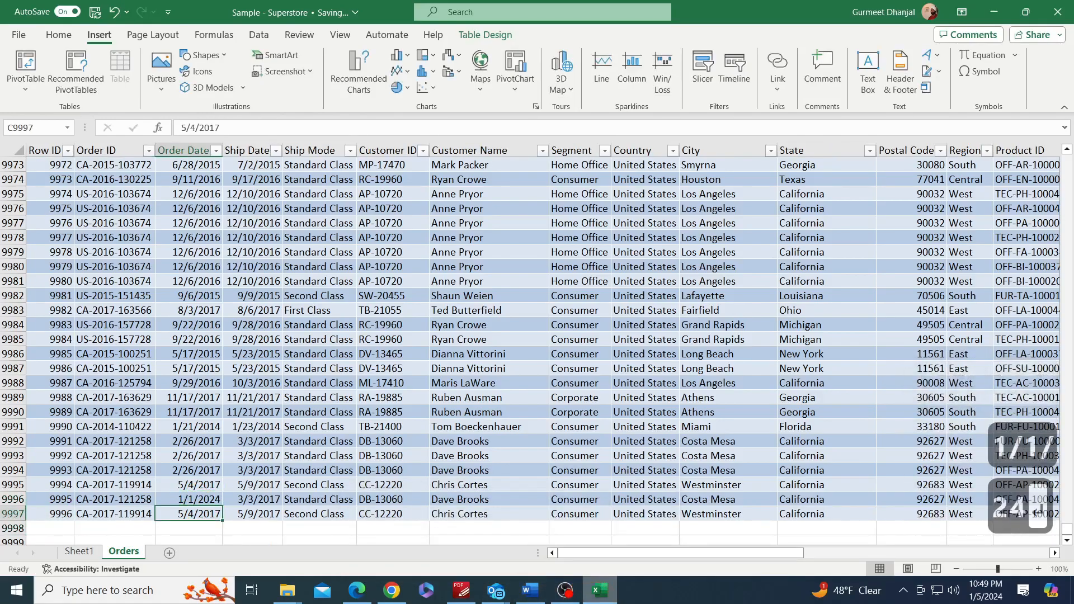
text(1/1/2)
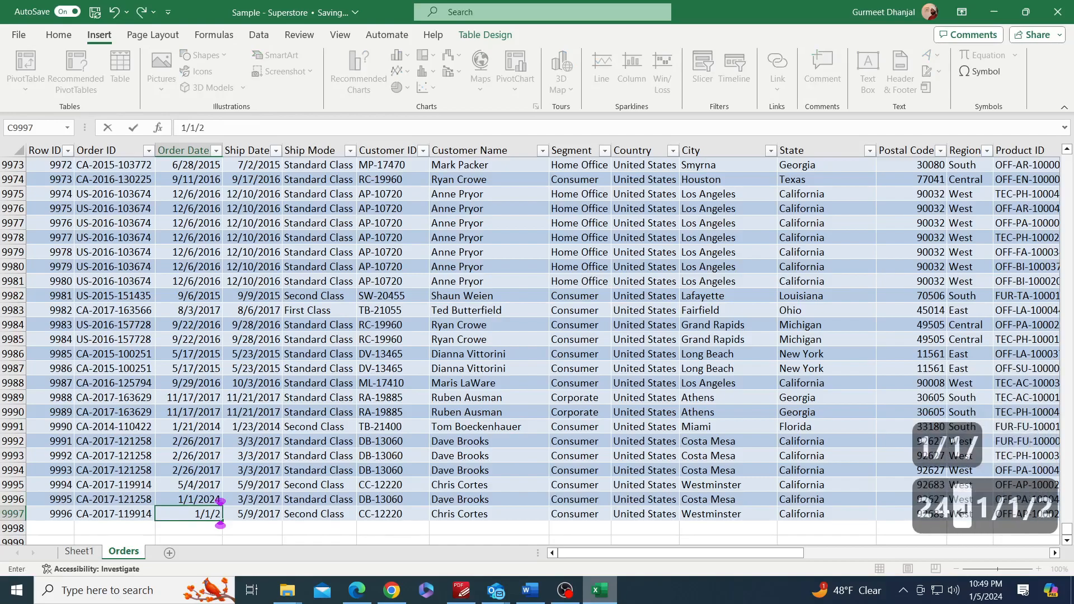
text(024)
key(Up)
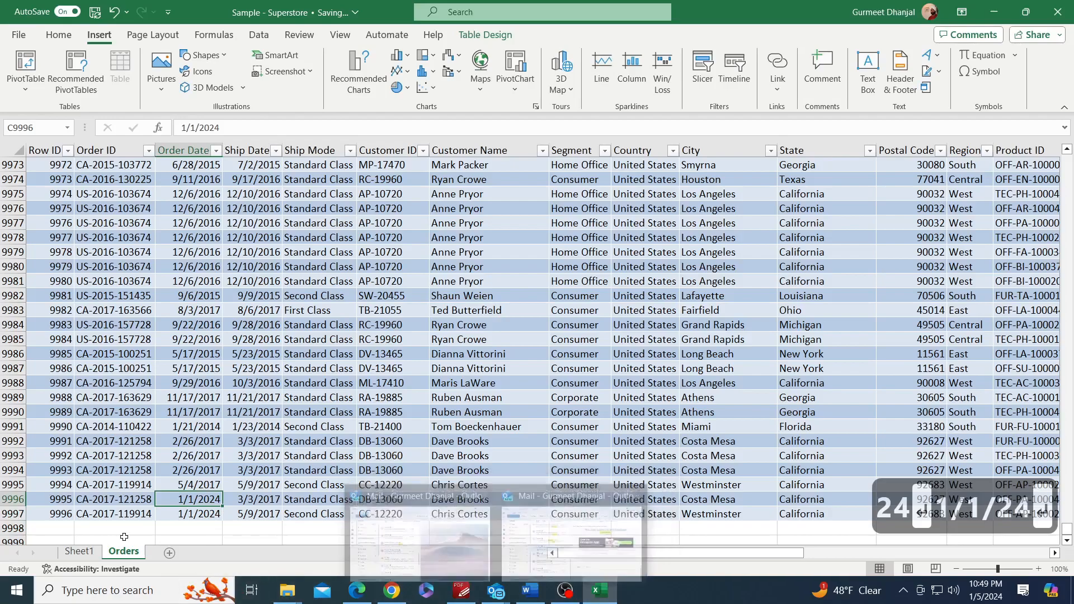
- On Sheet1, change the Order Date timeline's time level to years and extend its filter to 2014 - 2017
click(79, 552)
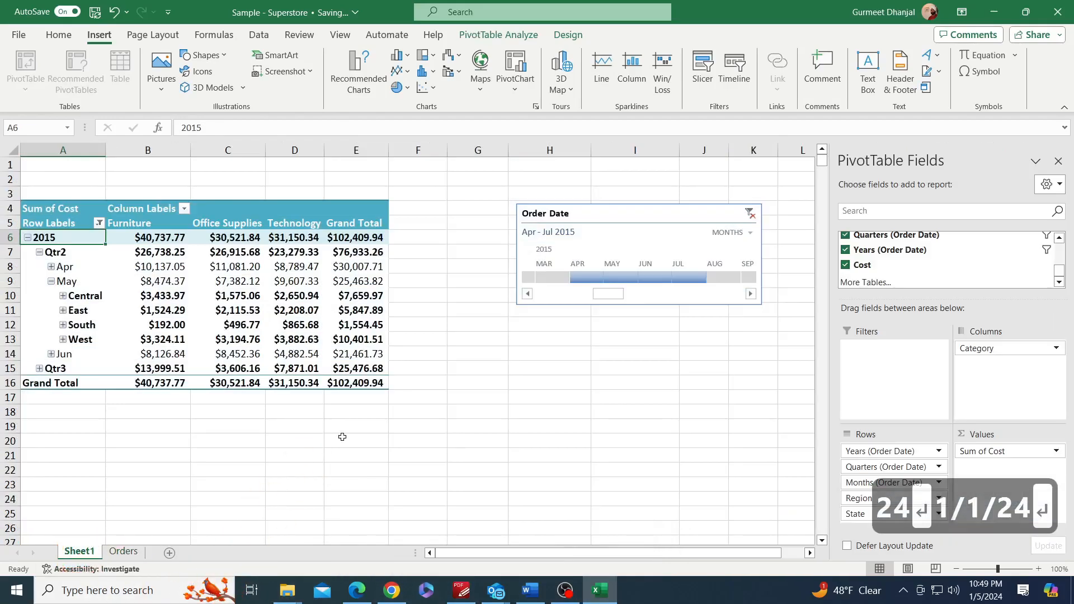
click(738, 233)
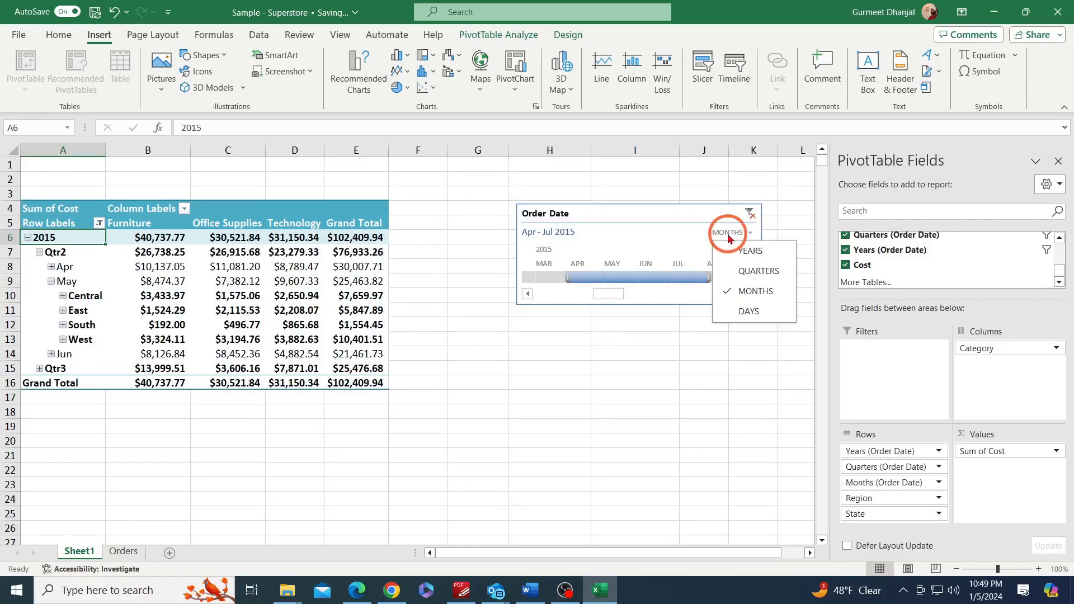
click(749, 247)
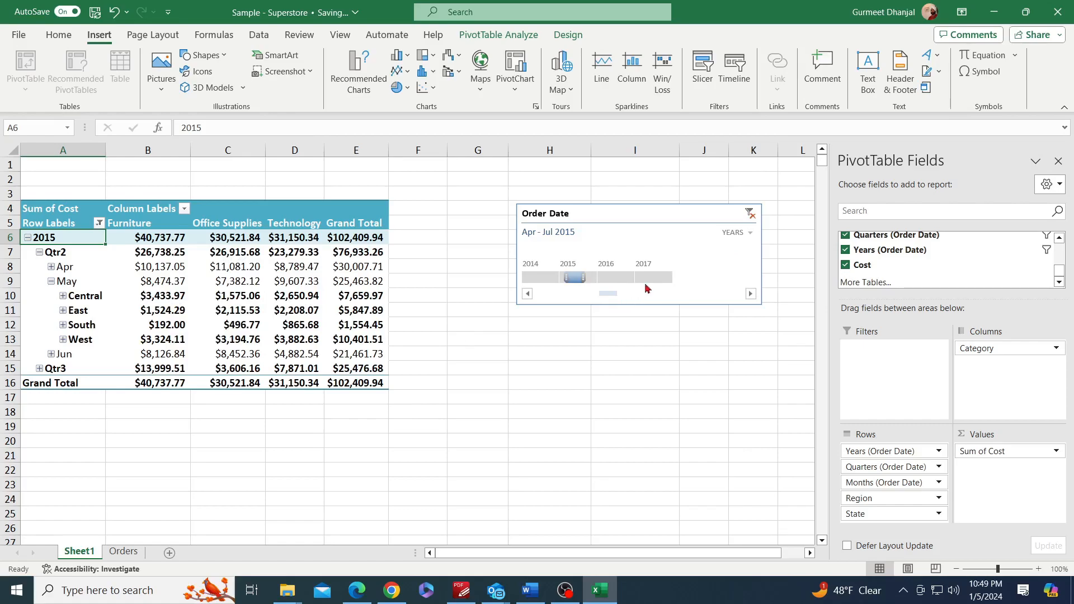
drag(553, 282, 666, 279)
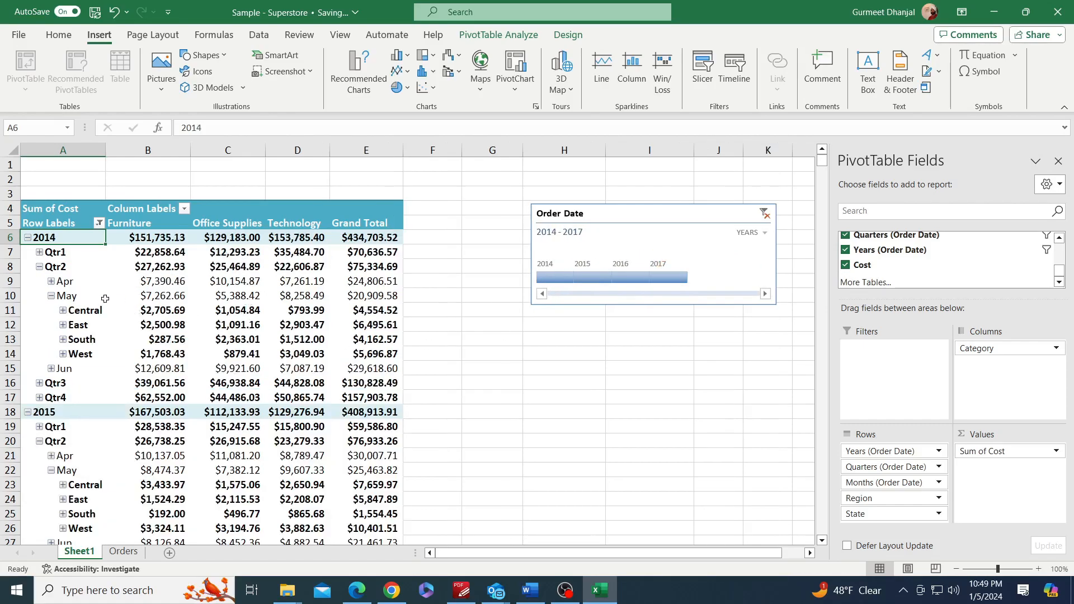
- Refresh the PivotTable and filter the Order Date timeline to 2024
right_click(104, 297)
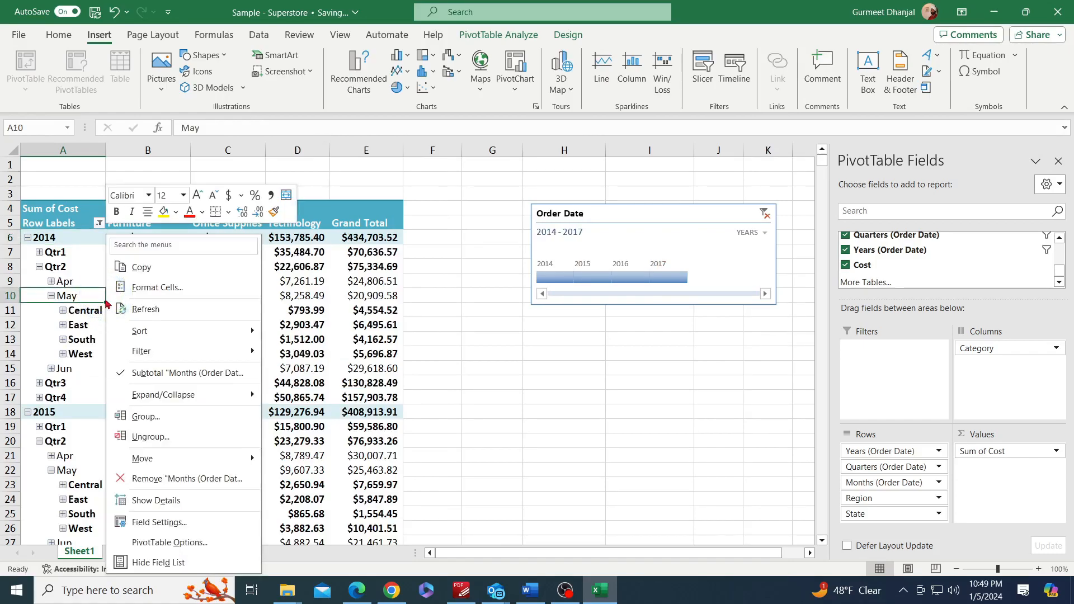
click(179, 309)
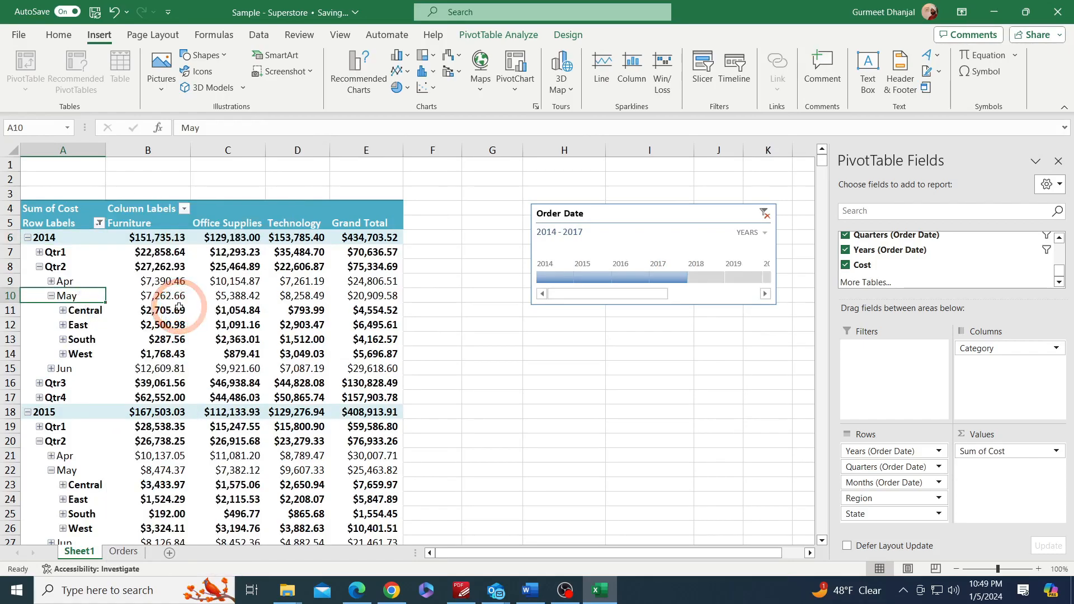
drag(634, 295, 756, 296)
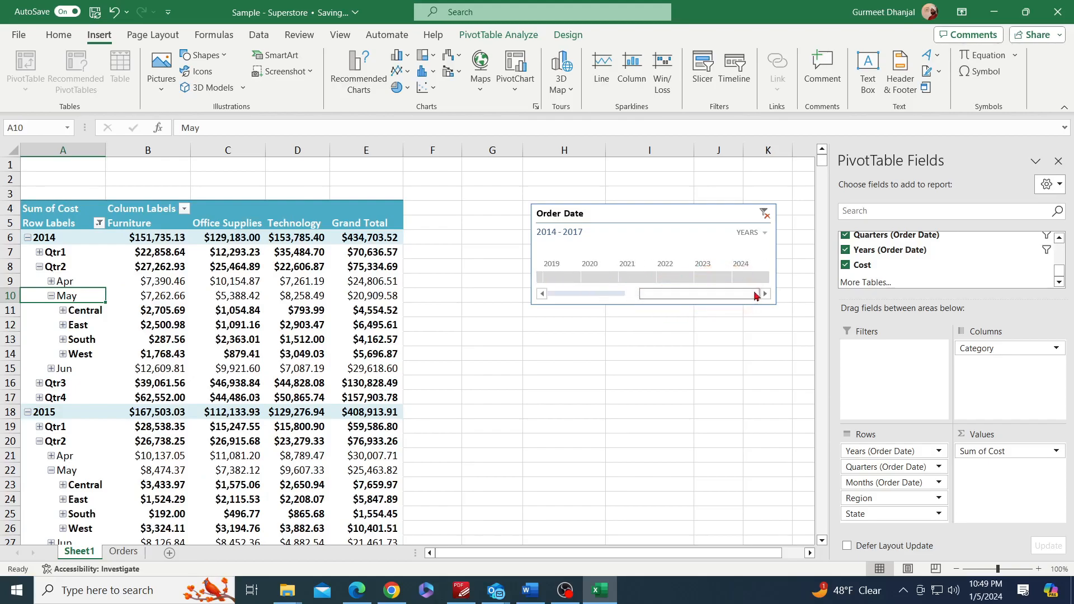
click(750, 278)
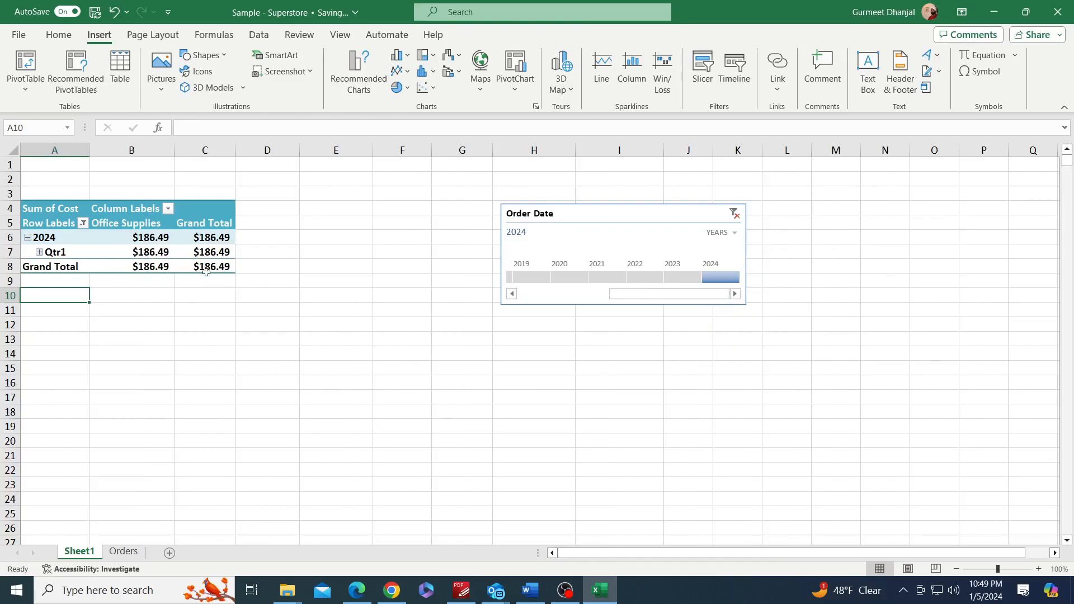
- Expand Qtr1 and then Jan under 2024 in the PivotTable to show the region level
click(40, 252)
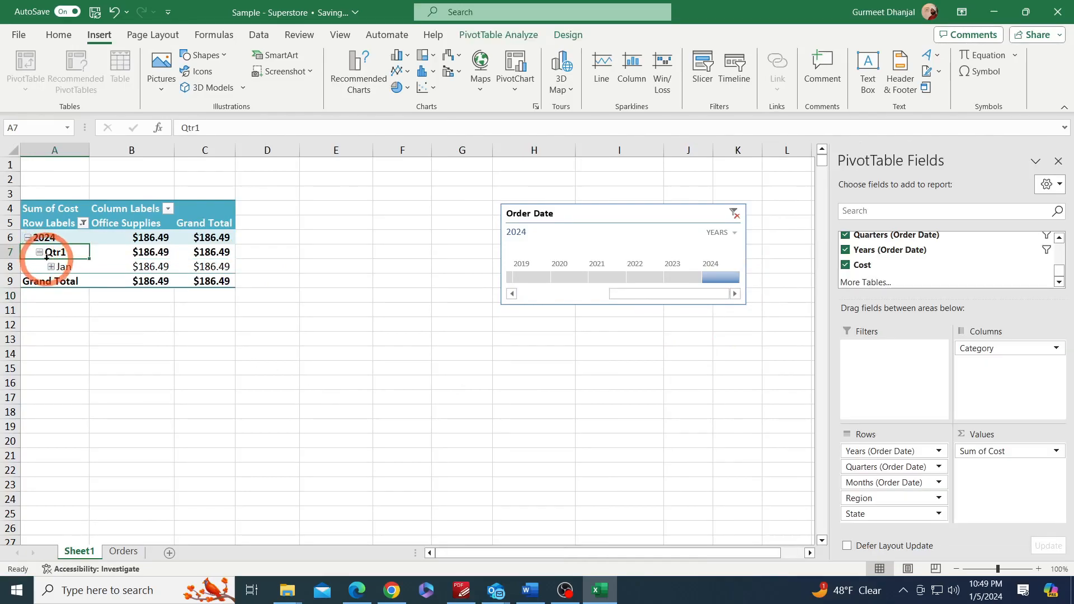
click(51, 267)
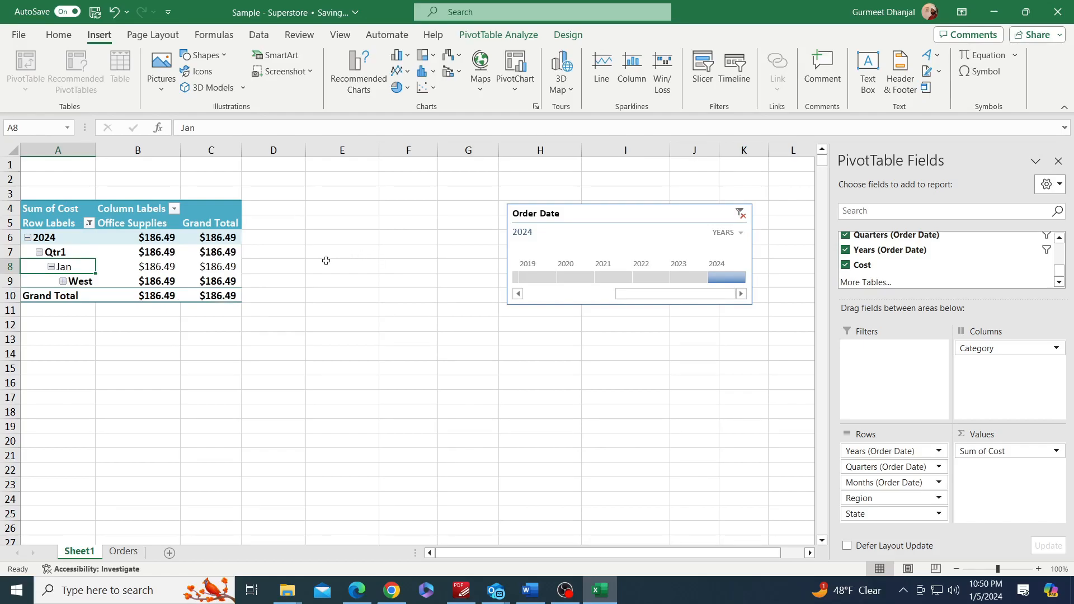
key(ctrl)
key(alt)
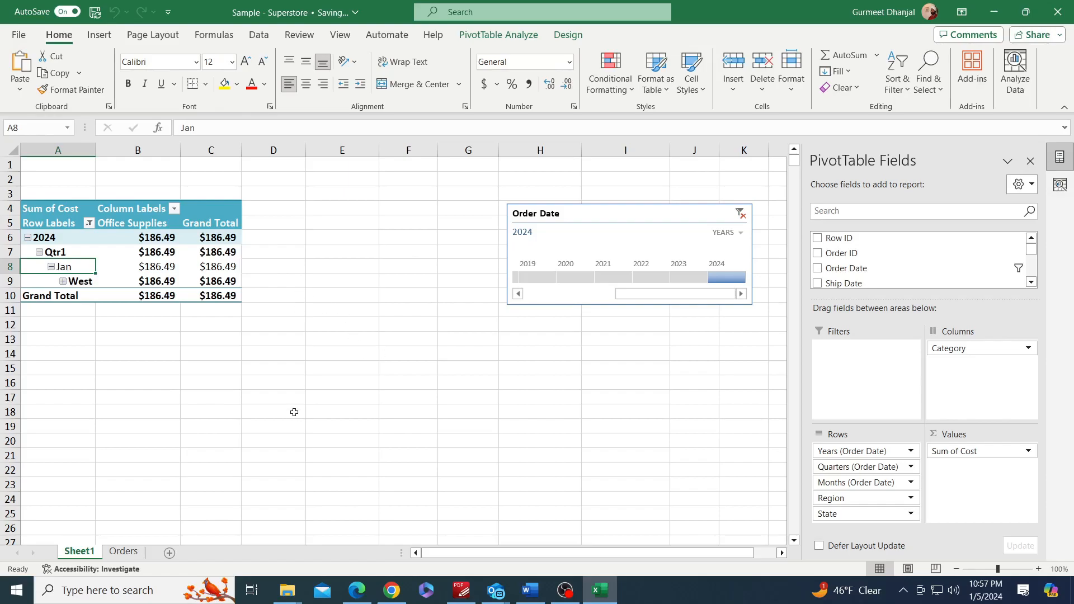
- Insert the recommended PivotTable Sum of Discount by State (+) from the Orders data
click(124, 552)
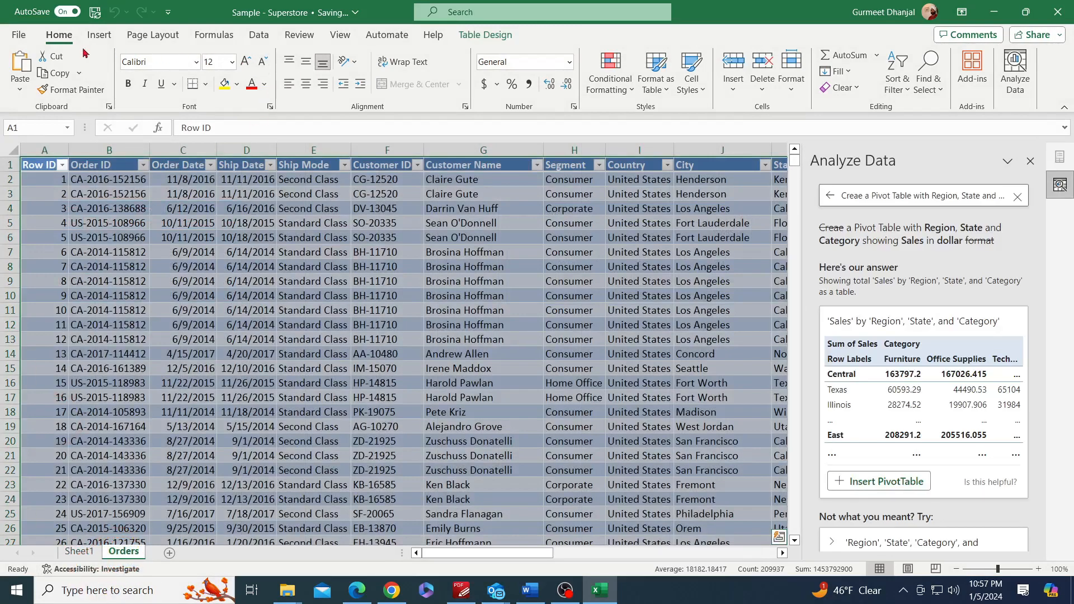
click(100, 36)
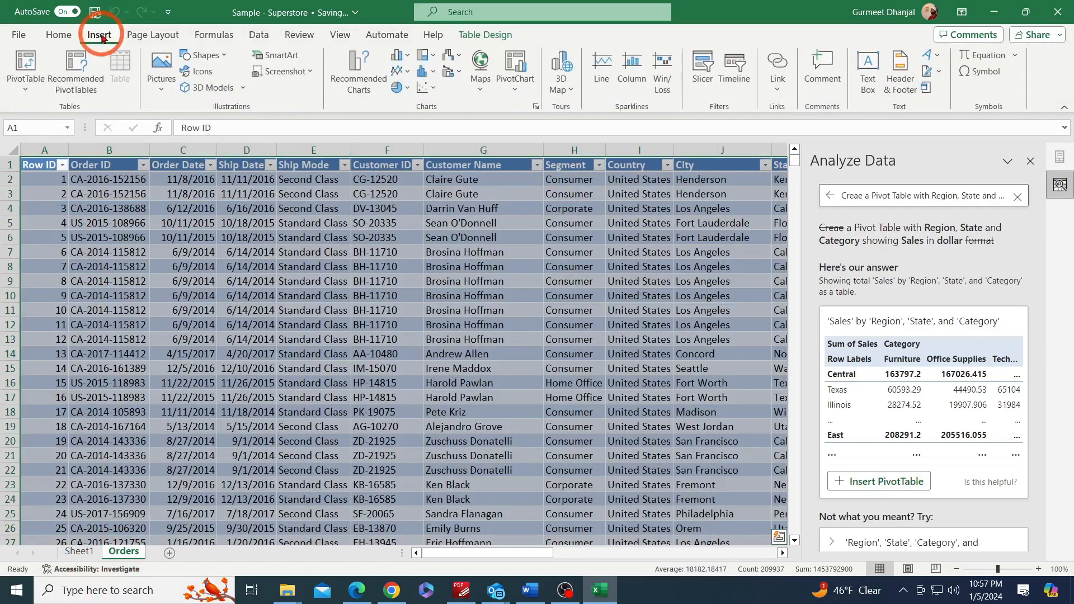
click(91, 77)
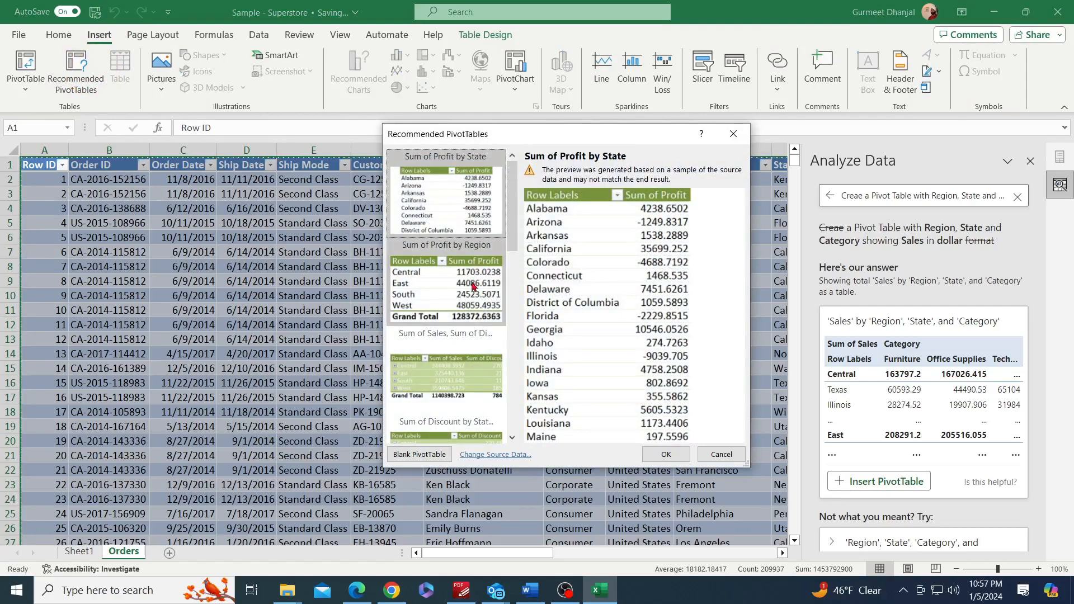
scroll(472, 287, down, 2)
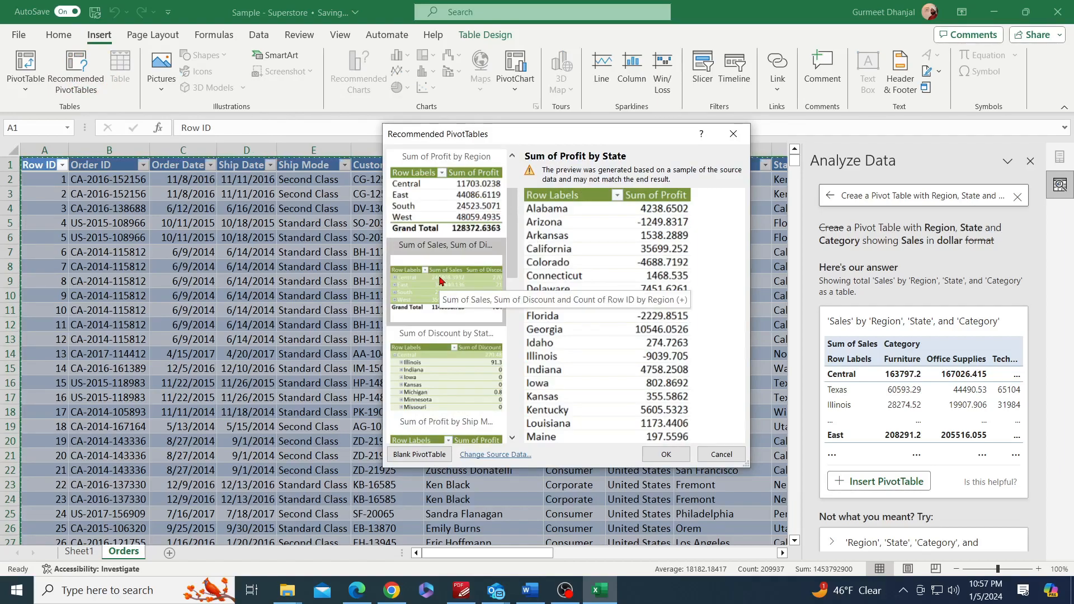
click(457, 374)
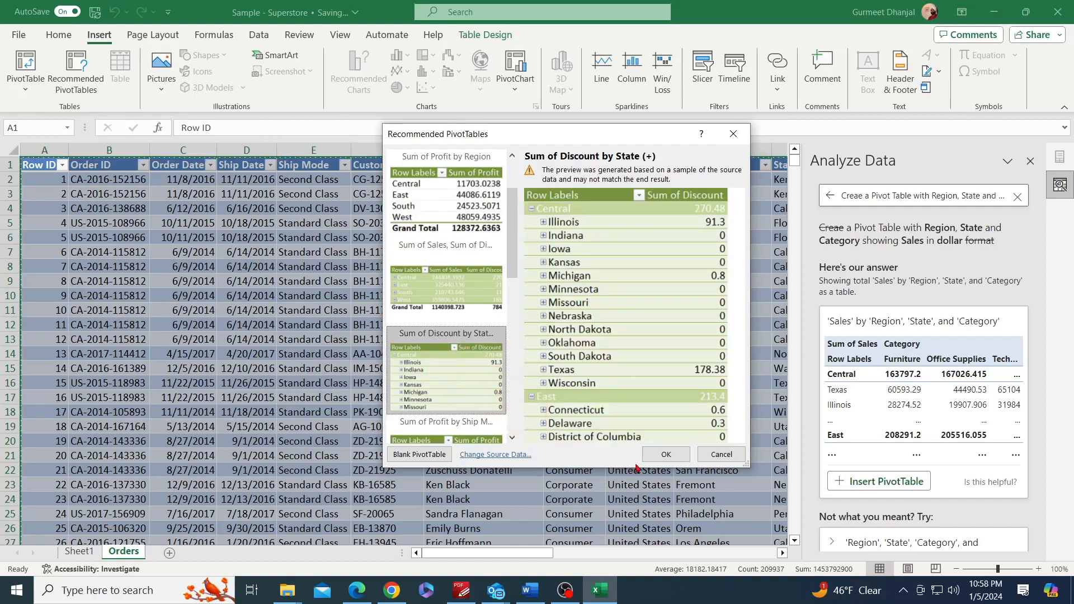
click(660, 454)
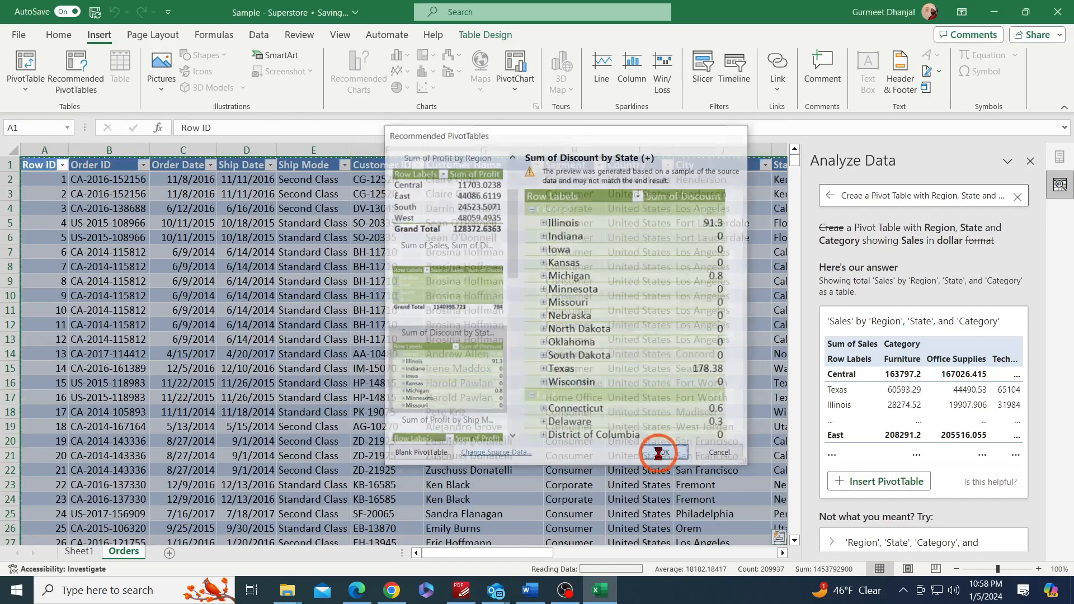
click(82, 281)
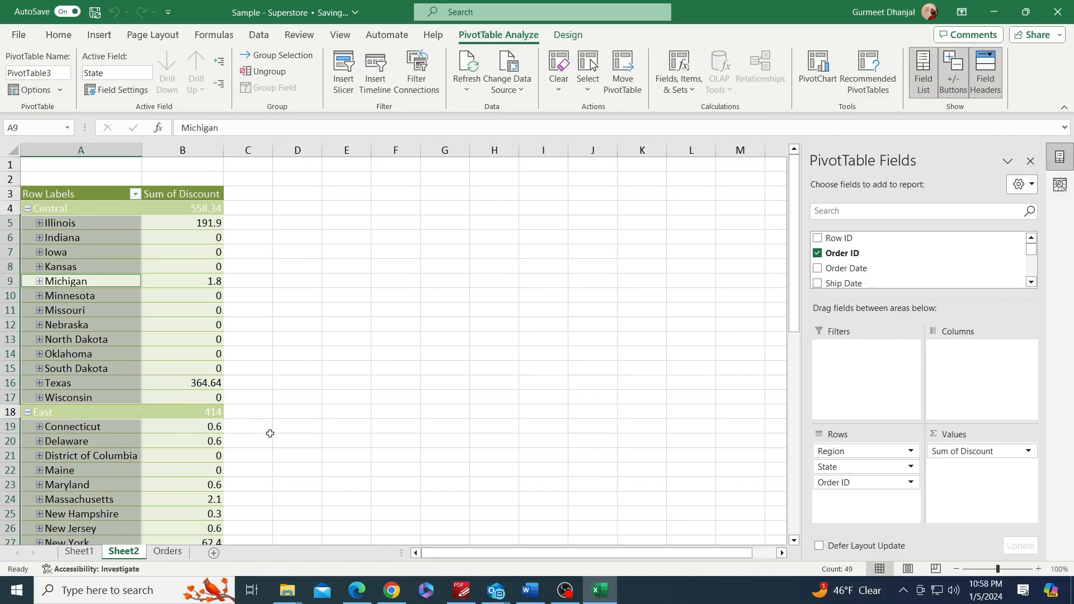
- On the Orders sheet, ask Analyze Data to "Create a Pivot table with Region, State and Category showing sales"
click(168, 552)
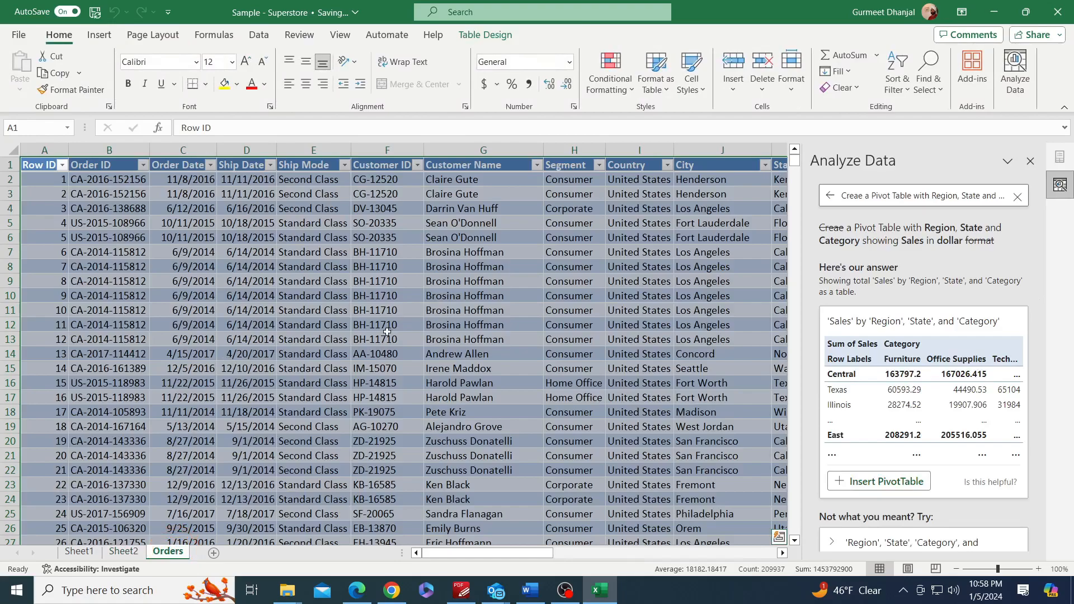
click(1021, 71)
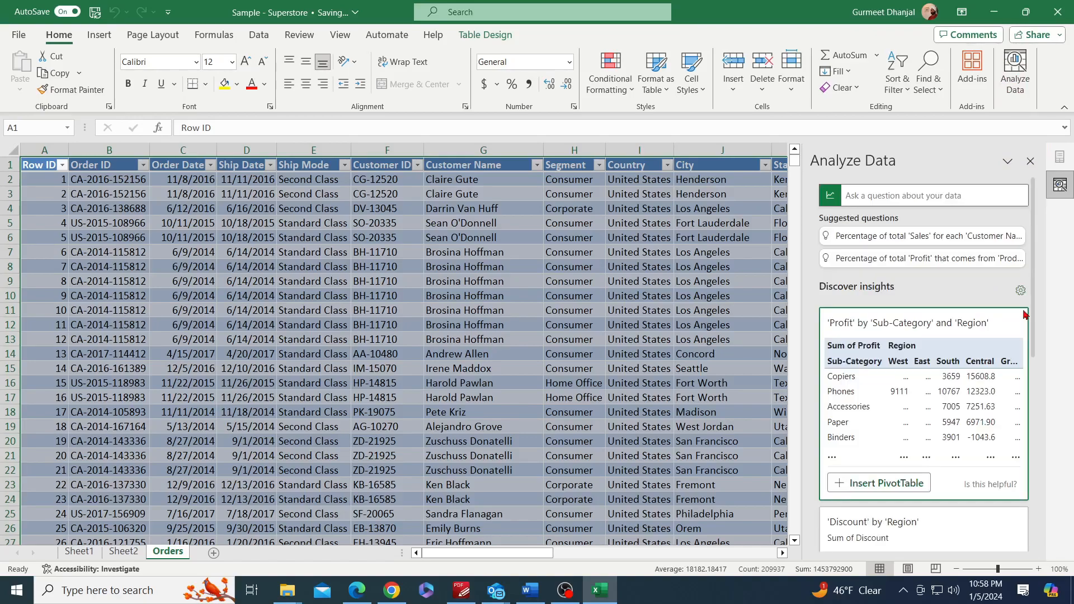
click(966, 200)
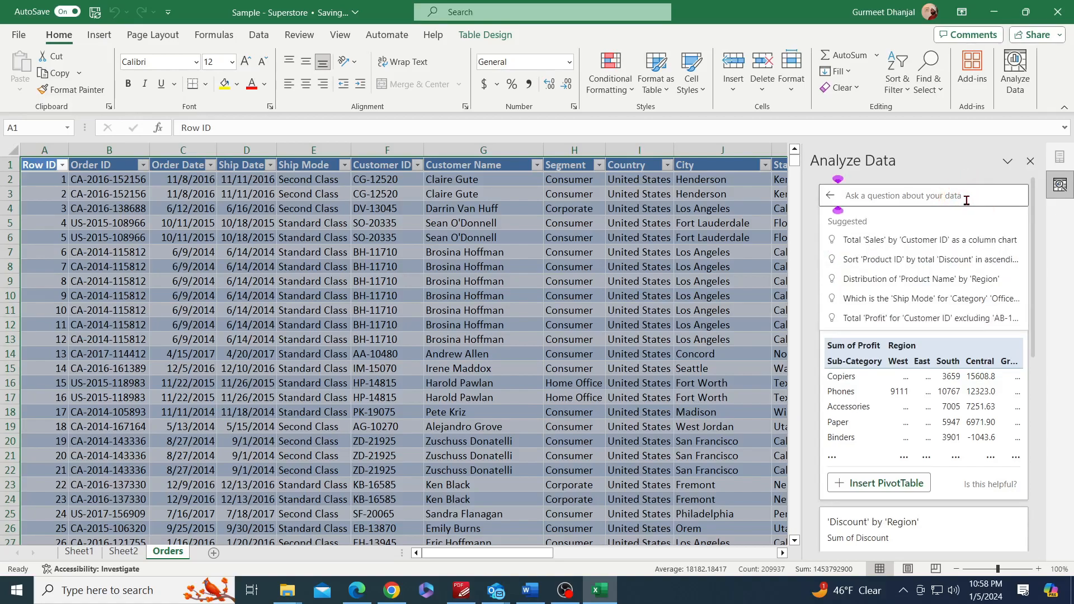
text(Cre)
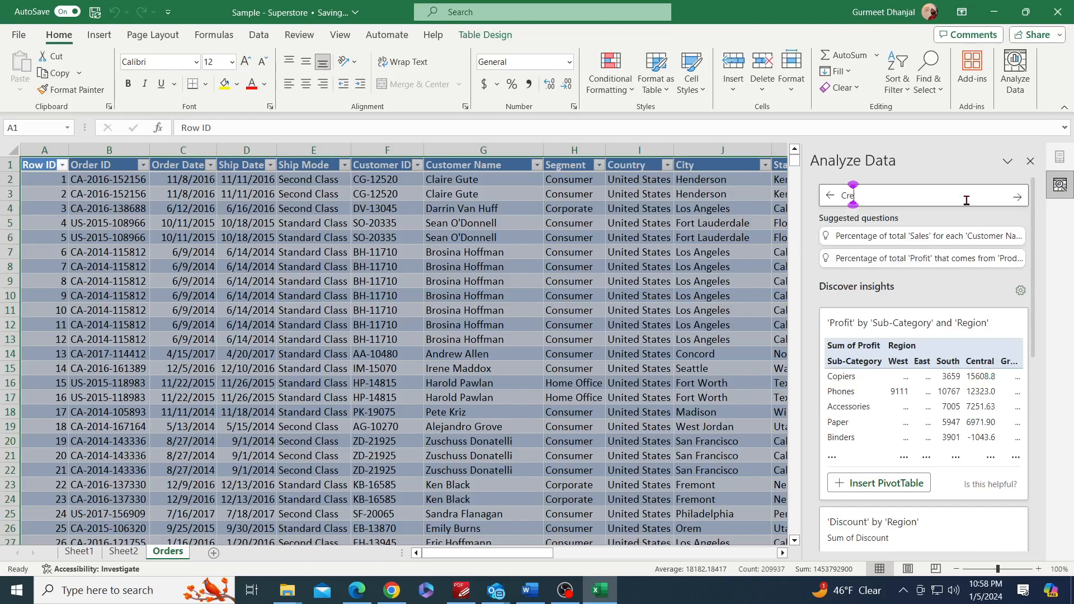
text(ate a Pivot table)
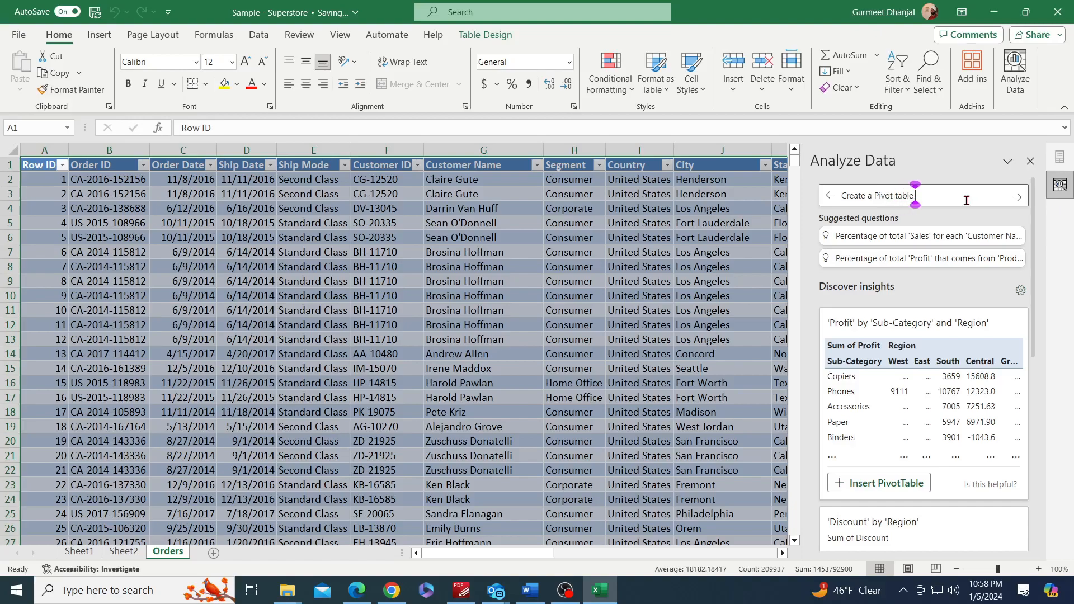
text( with Region,)
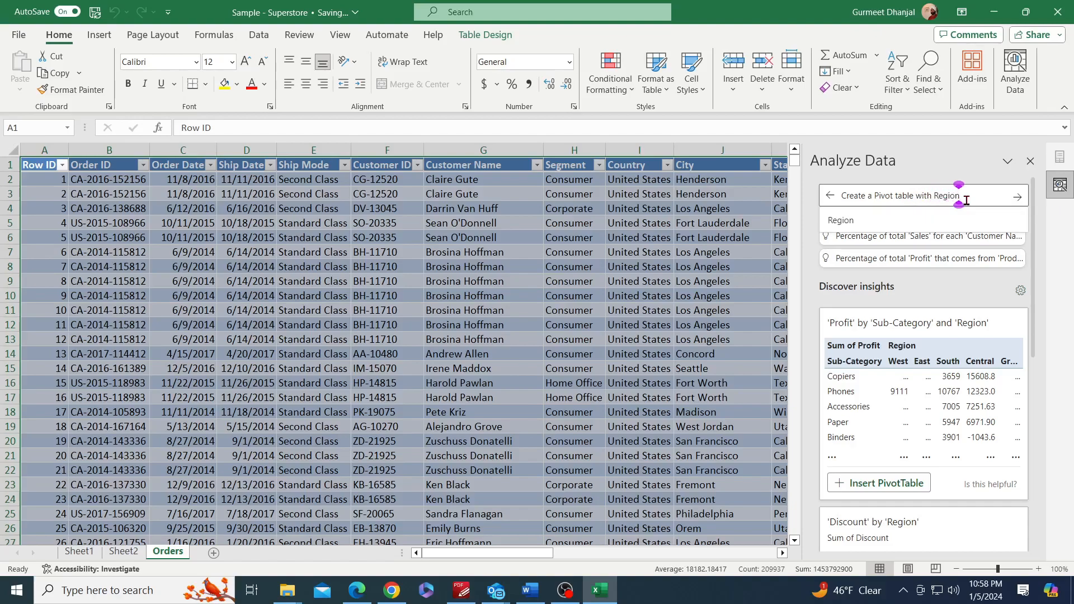
text(State and Category)
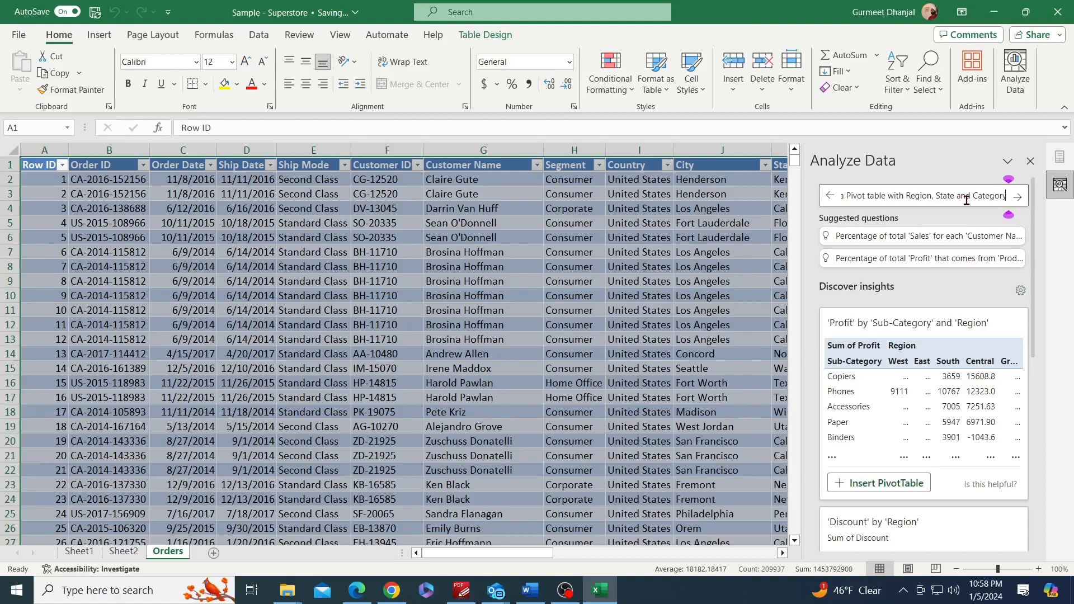
text( showing sales)
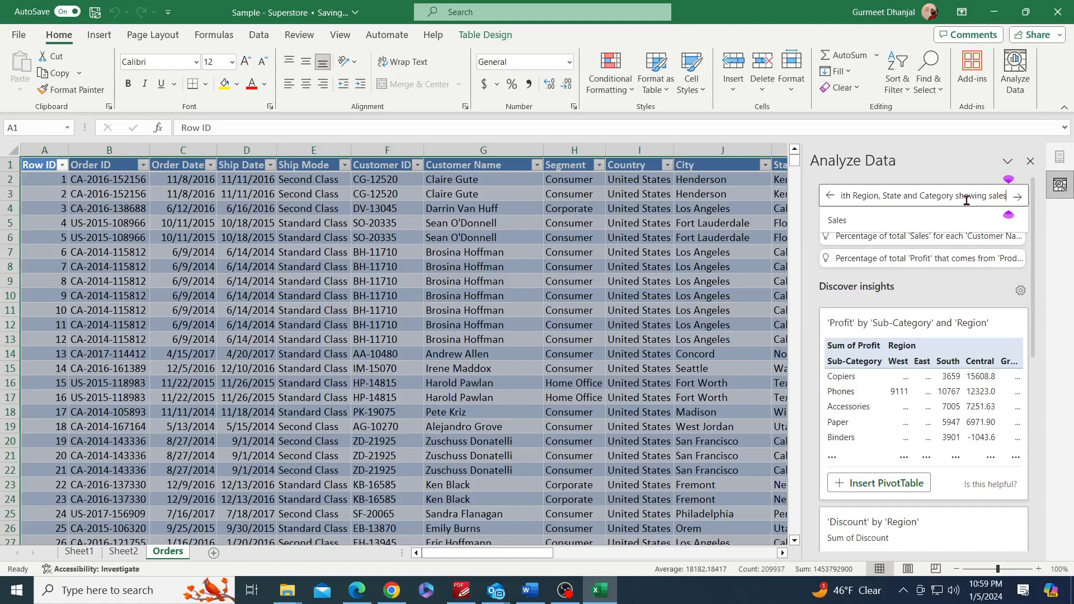
key(Return)
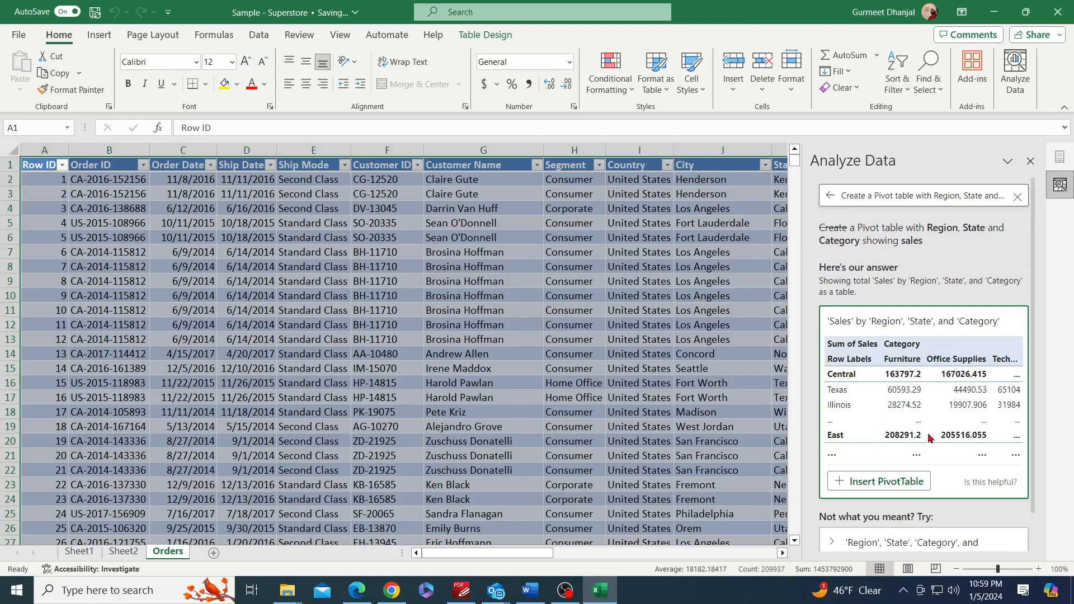
- Insert the suggested Sales by Region, State and Category PivotTable, and collapse and re-expand its Central region
click(905, 488)
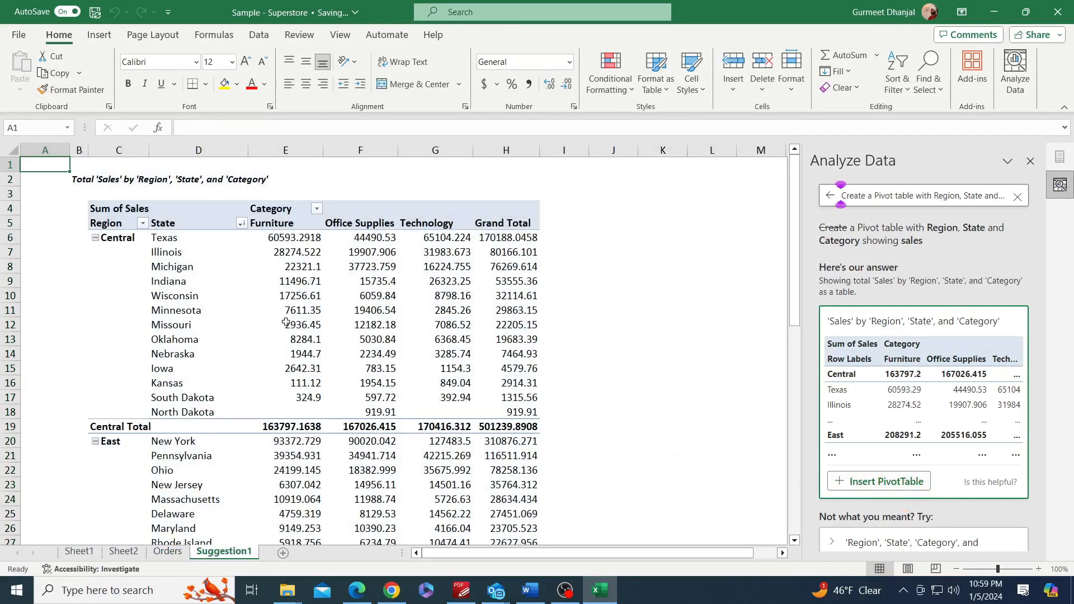
click(286, 323)
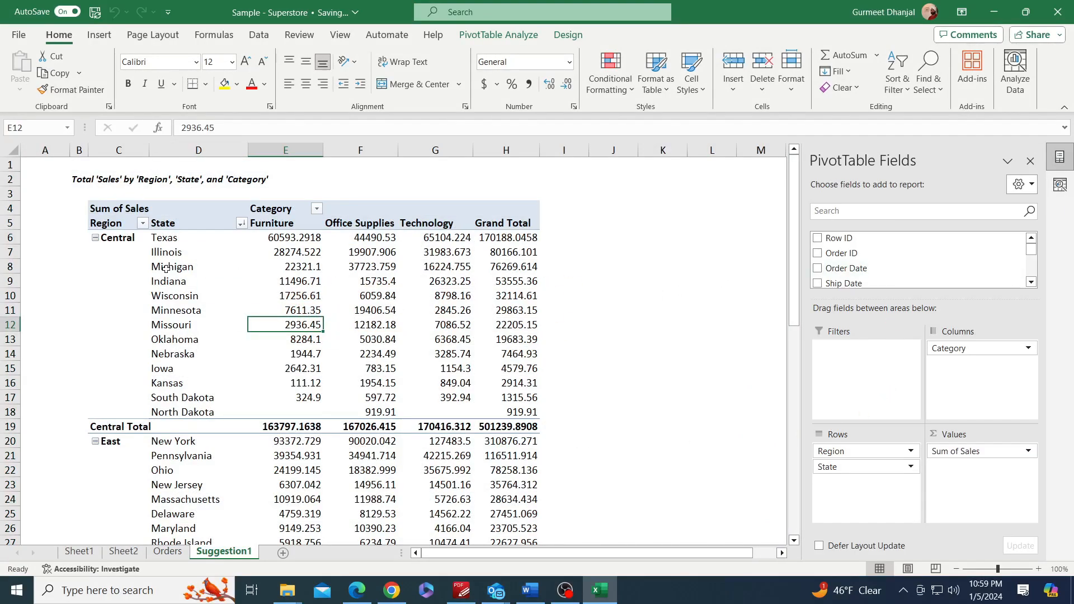
click(96, 238)
click(96, 237)
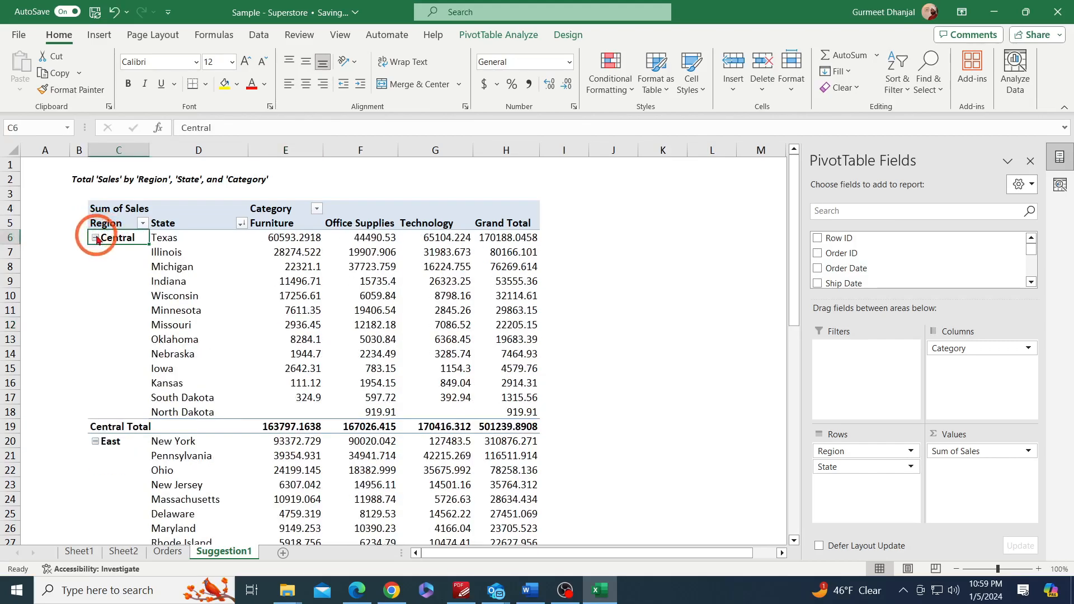
- Format columns E through H of the suggested PivotTable as Currency
drag(288, 150, 491, 147)
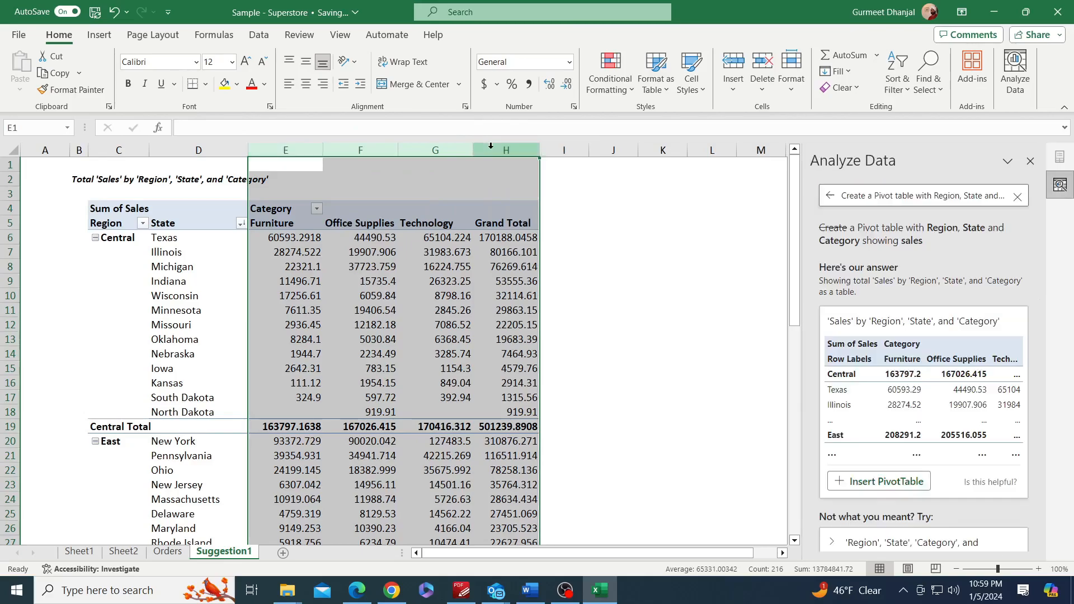
key(ctrl+shift+4)
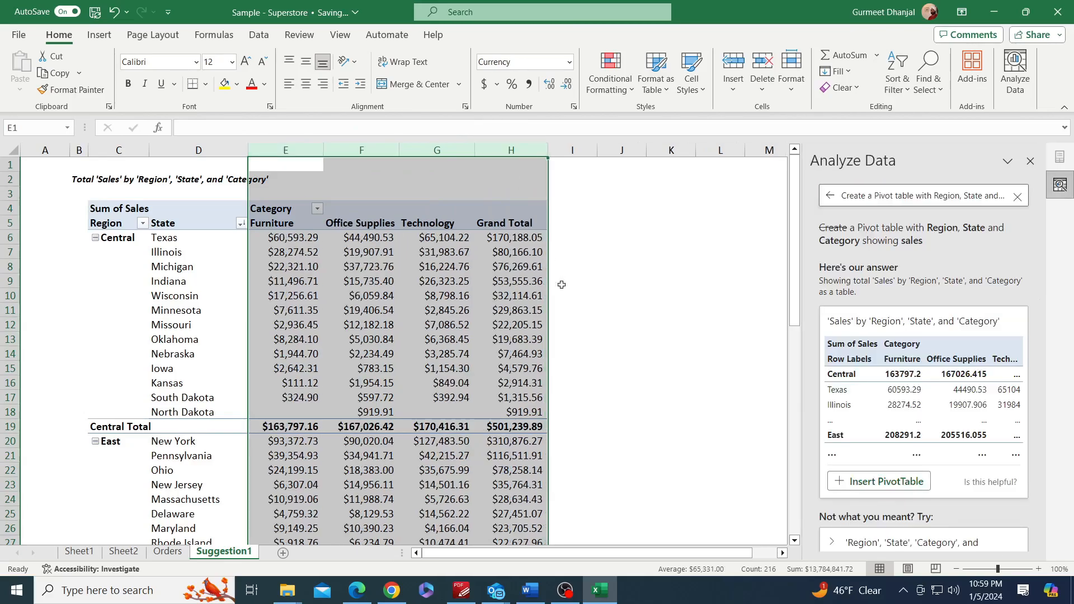
click(578, 357)
- Apply All Borders to the entire Sales by Region, State and Category PivotTable
click(487, 352)
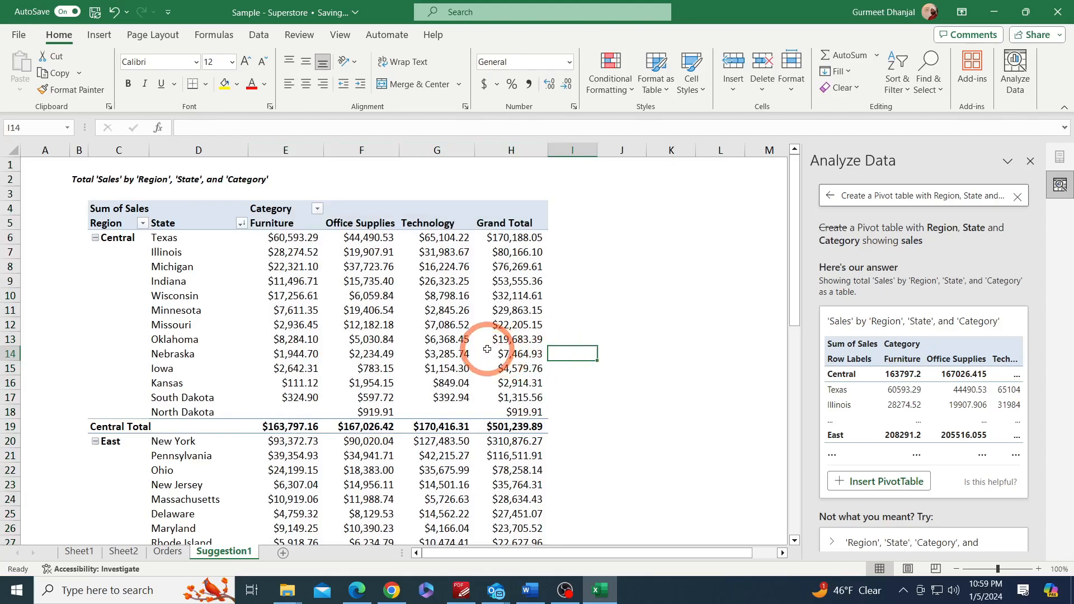
key(ctrl+a)
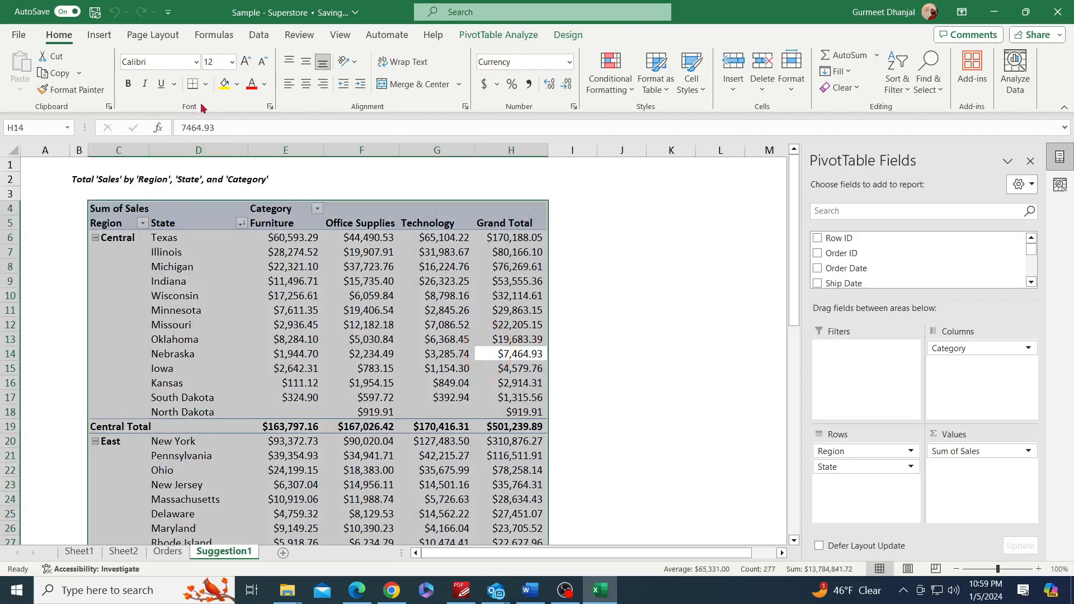
click(208, 85)
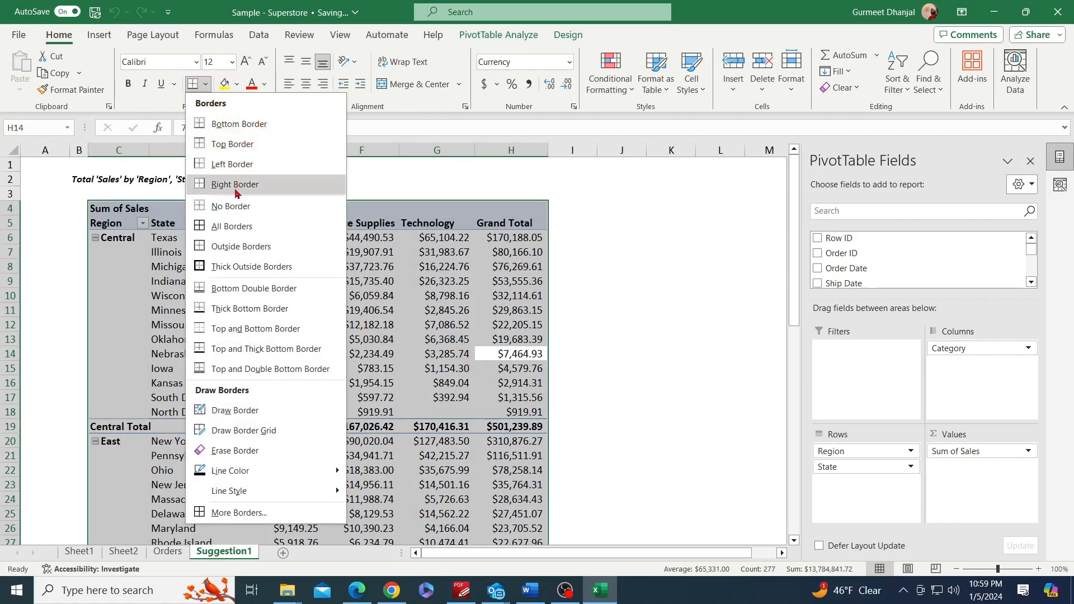
click(229, 223)
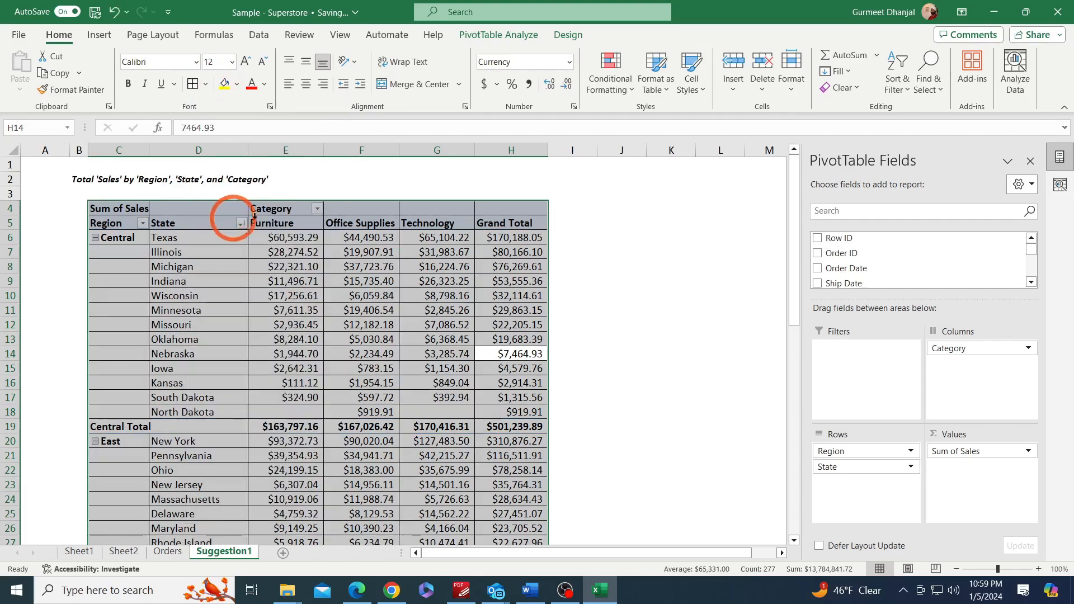
click(484, 250)
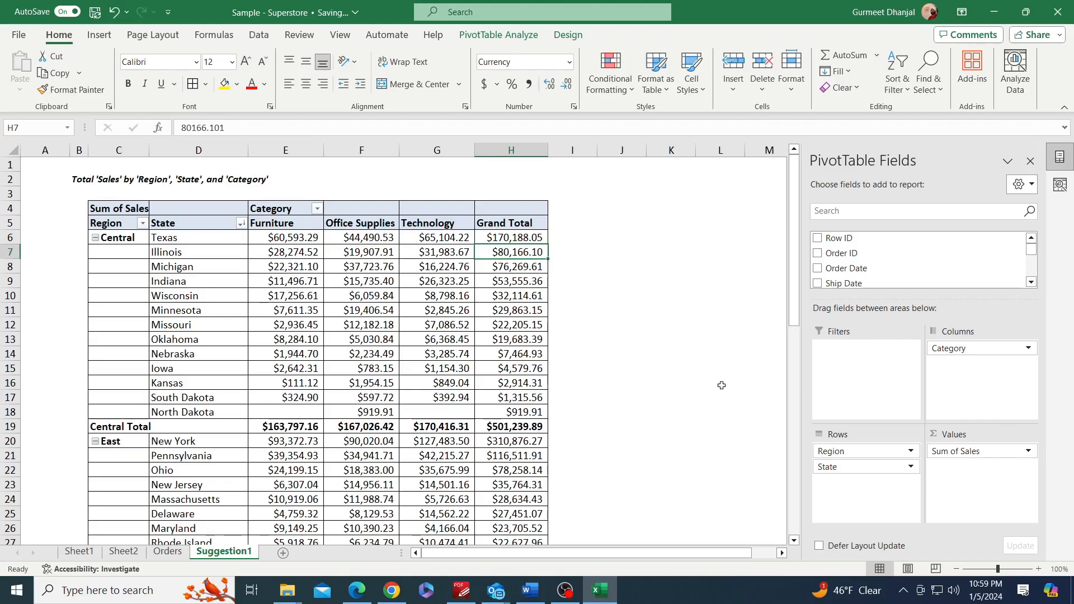
key(ctrl+alt+t)
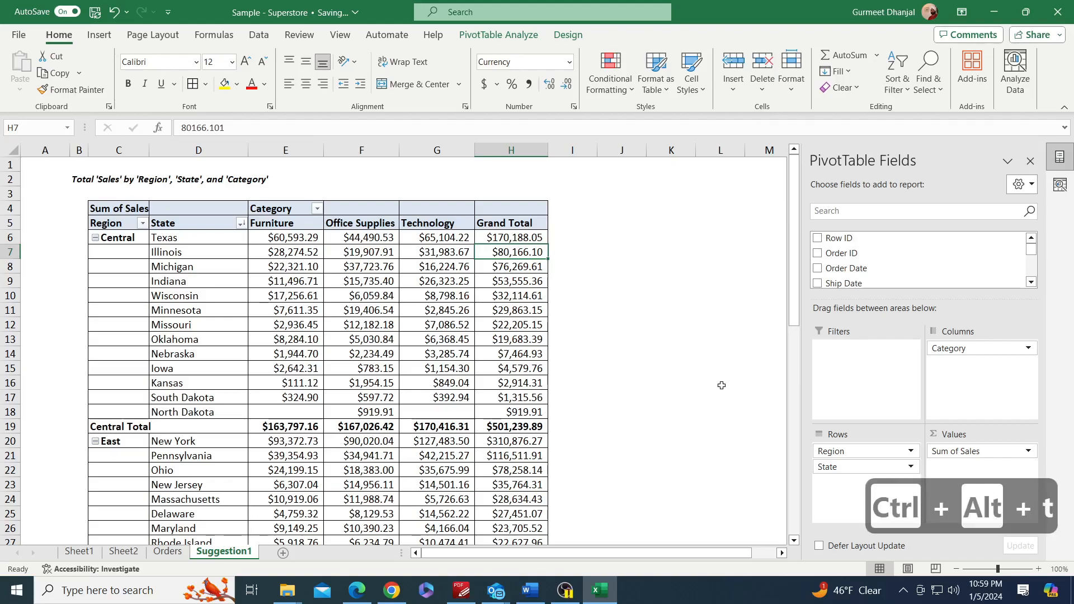